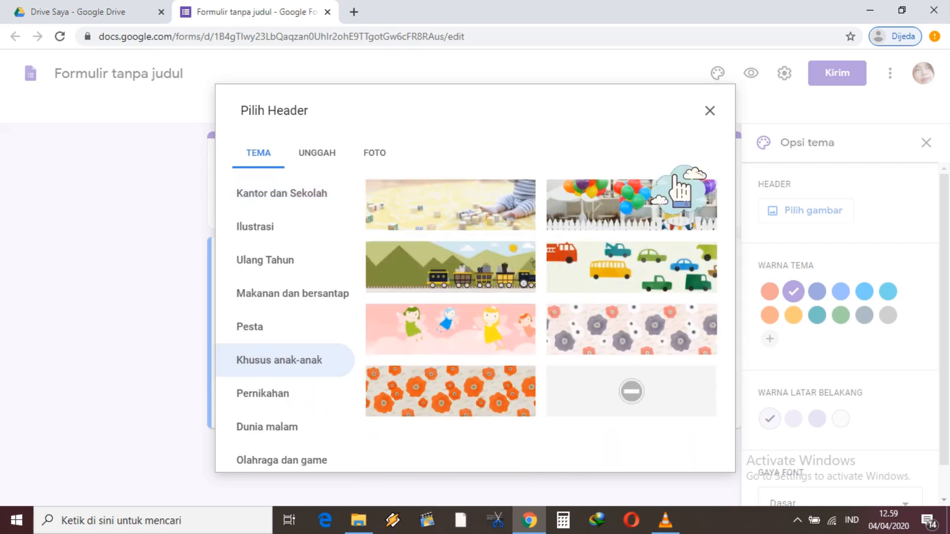
Insert the balloons-and-picket-fence picture from the Khusus anak-anak themes as the form header and close the theme options
left_click(655, 223)
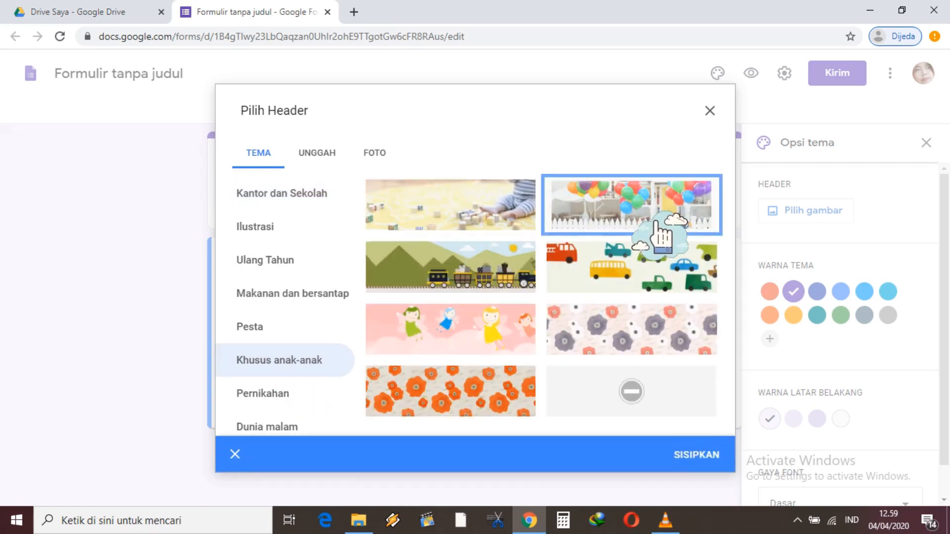
left_click(725, 462)
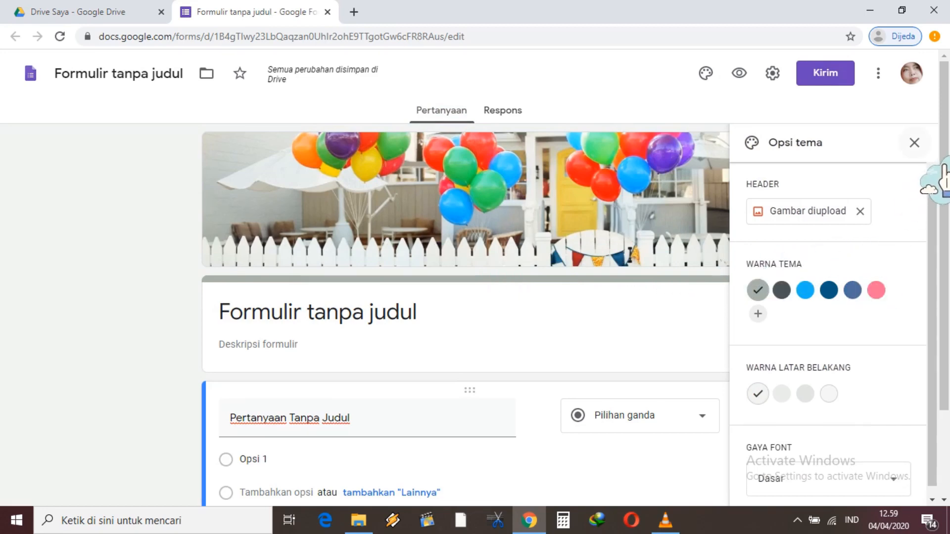
left_click(914, 142)
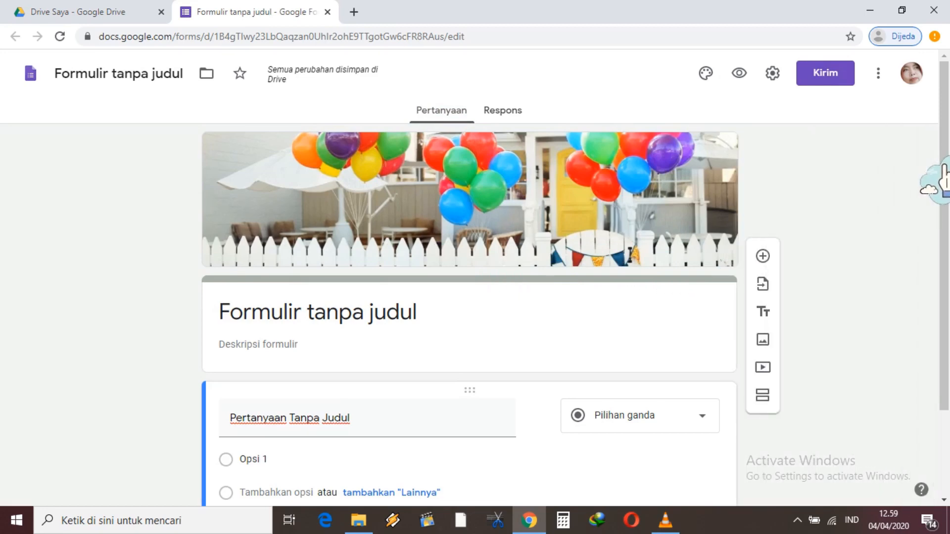
Set the form title to "BELAJAR MEMBUAT GOOGLE FORMULIR"
left_click(409, 338)
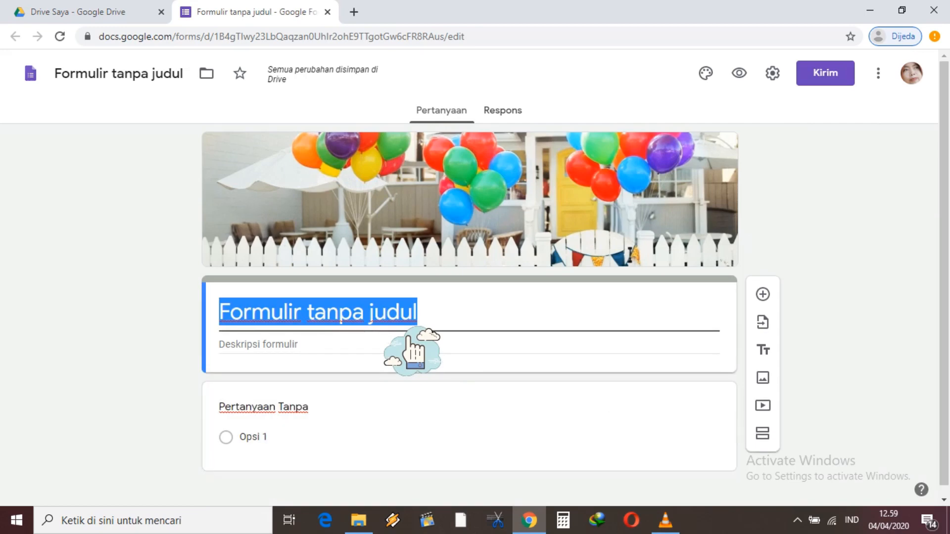
type("B")
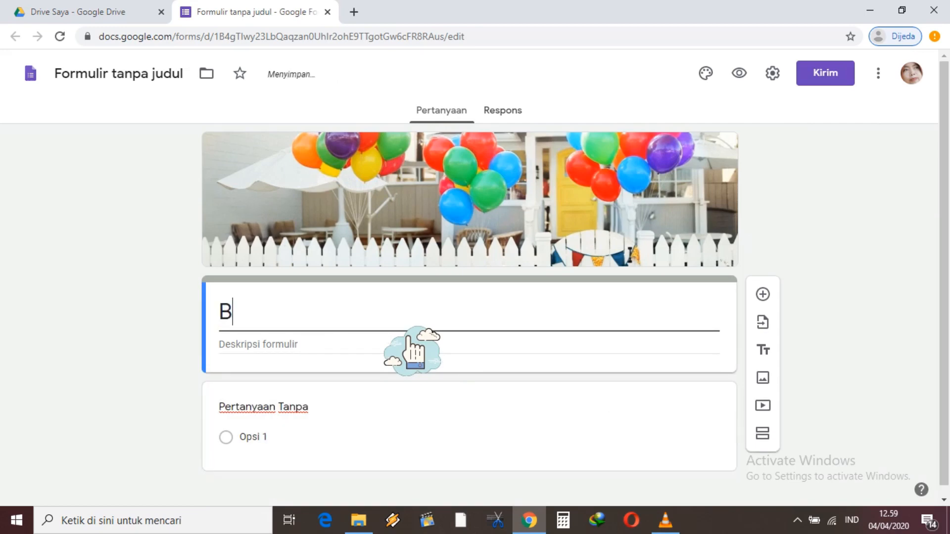
type("E;LAJAR")
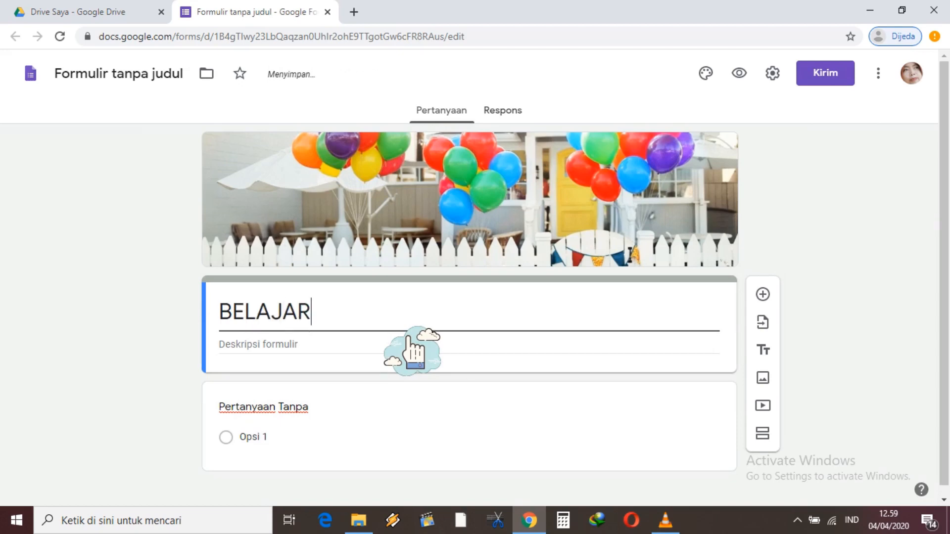
type(" MEMBUAT")
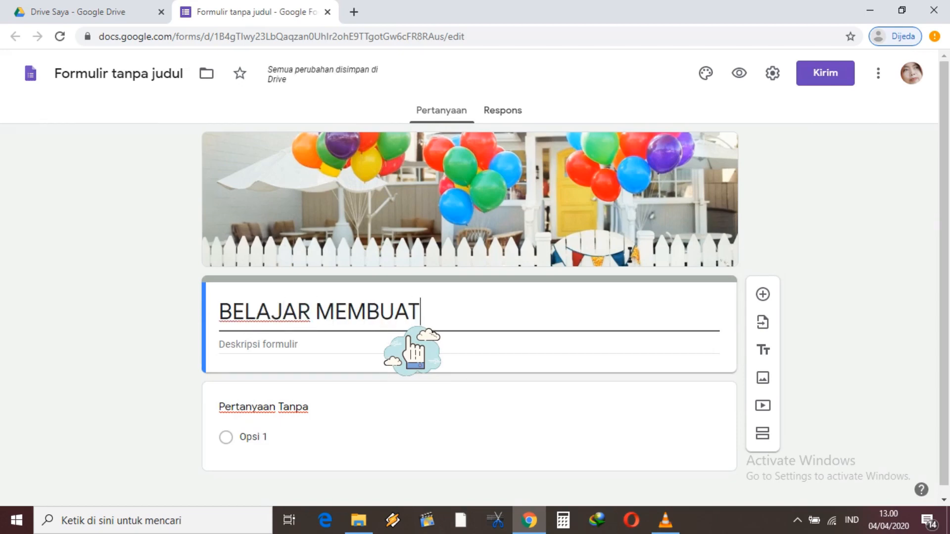
type(" GOOGLE")
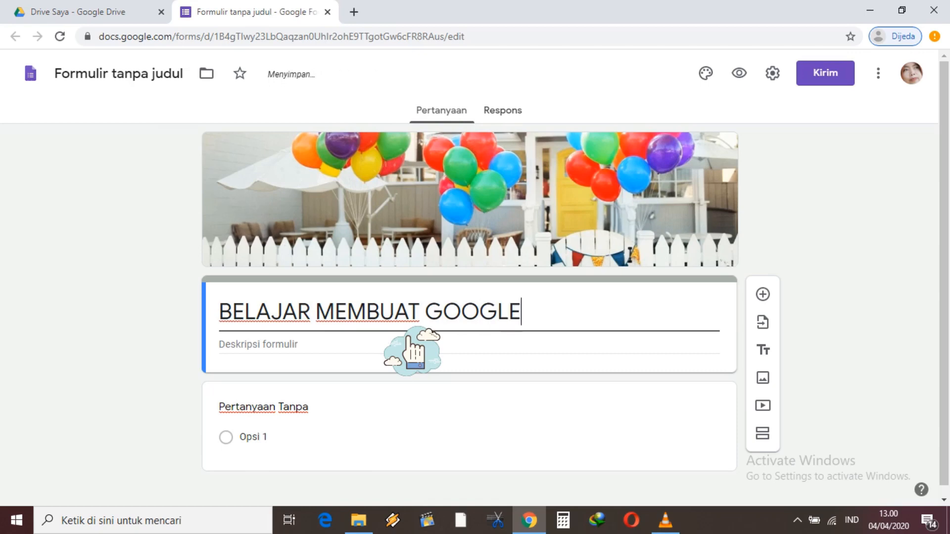
type(" FORMULIR")
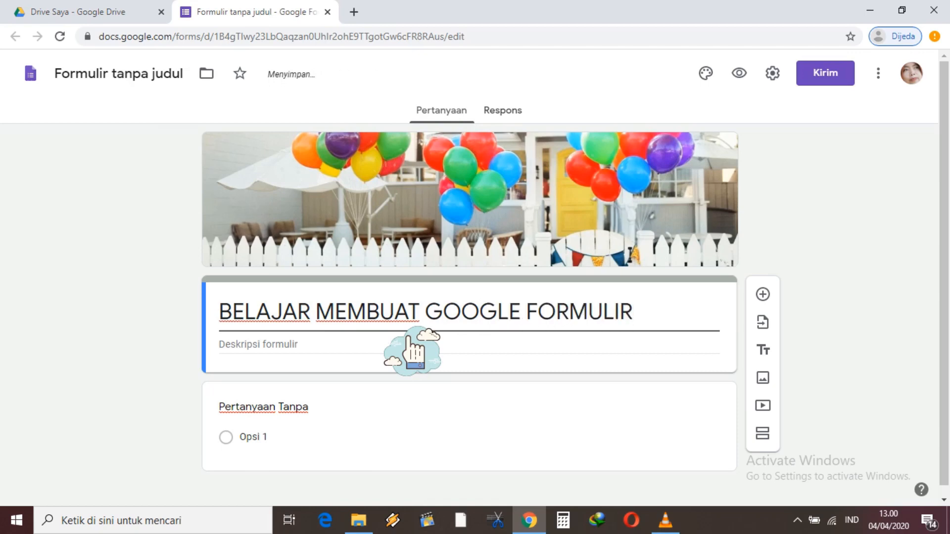
Write the form description as "Bersama", the presenter's name, and "- SMPN 2 Trawas Mojokerto"
left_click(354, 362)
type("BERS")
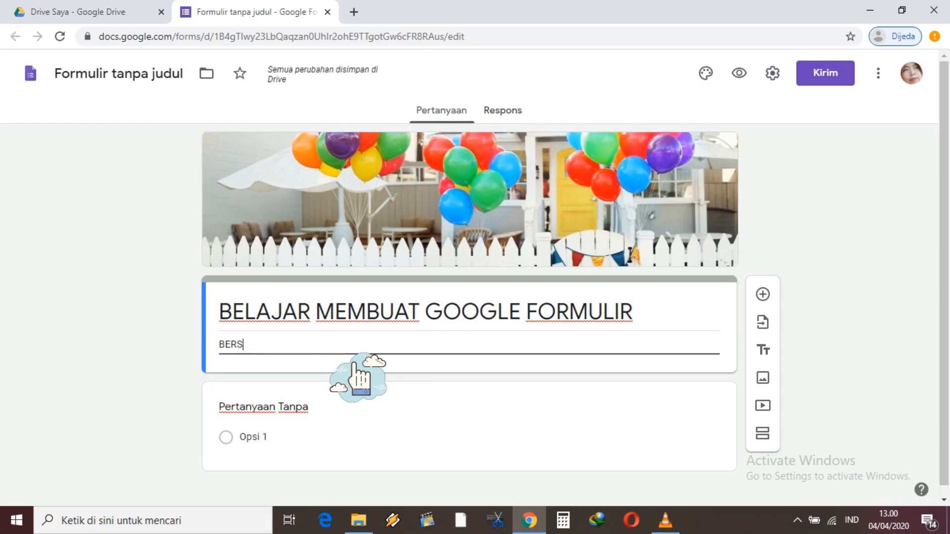
type("AMA ")
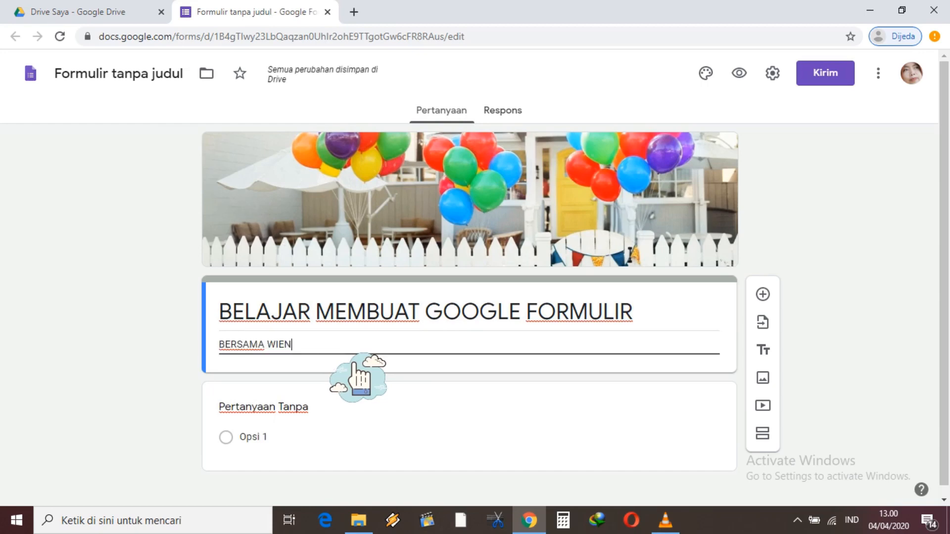
type("WIE")
key("BackSpace")
key("BackSpace")
key("BackSpace")
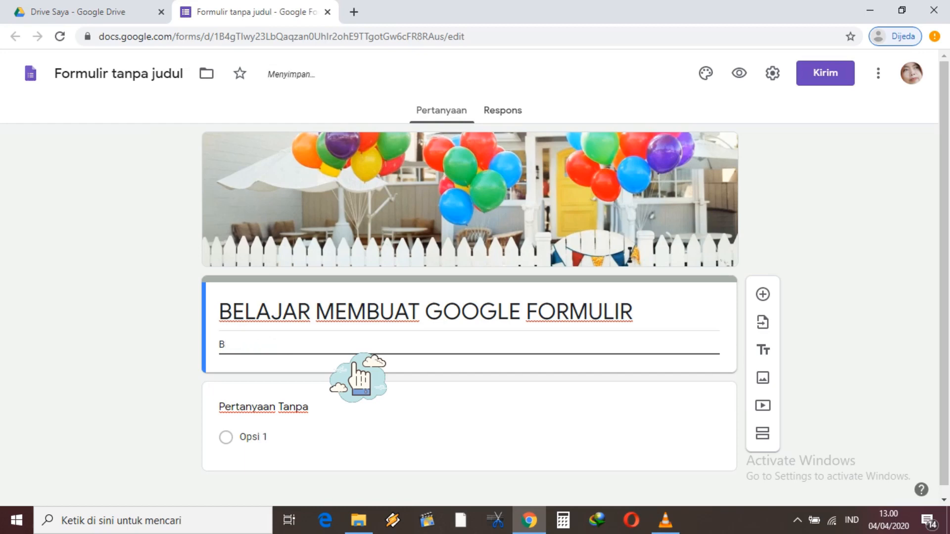
type("ersama Wiens ")
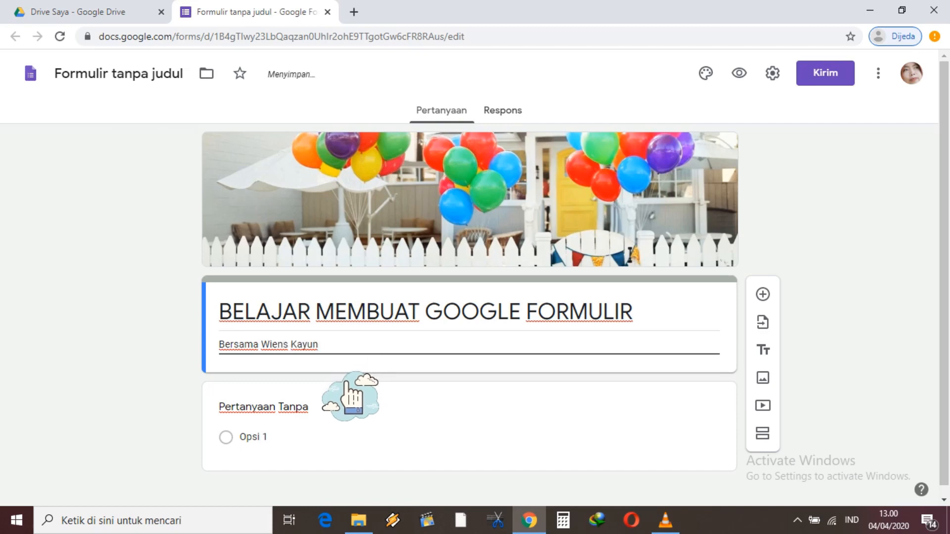
type("Kayun - SMPN")
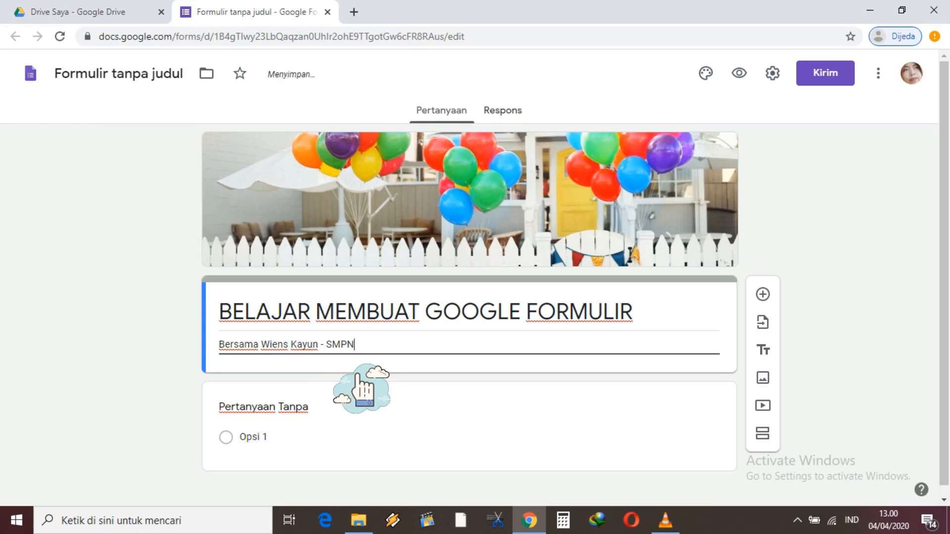
type(" 2 Trawas Mojokerto")
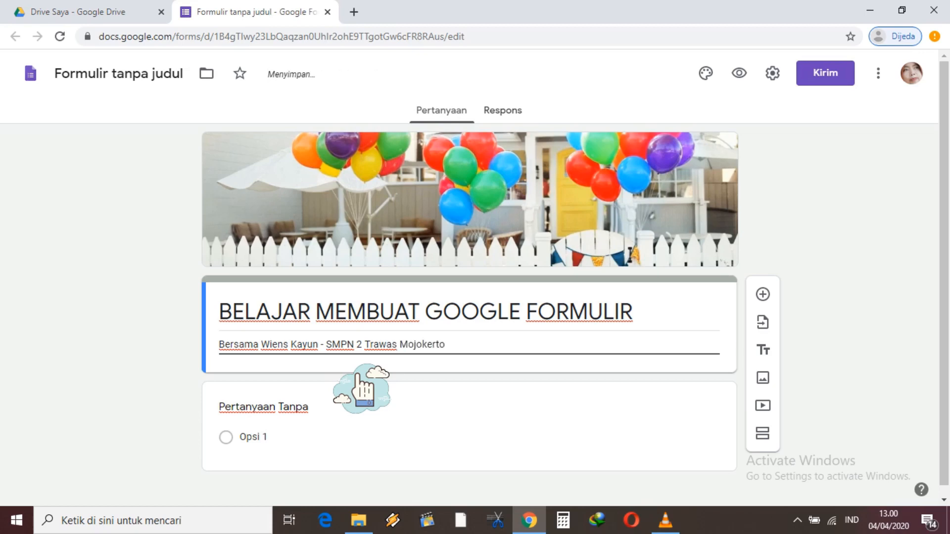
Title the first question "Nama" and make this short-answer question required
left_click(307, 428)
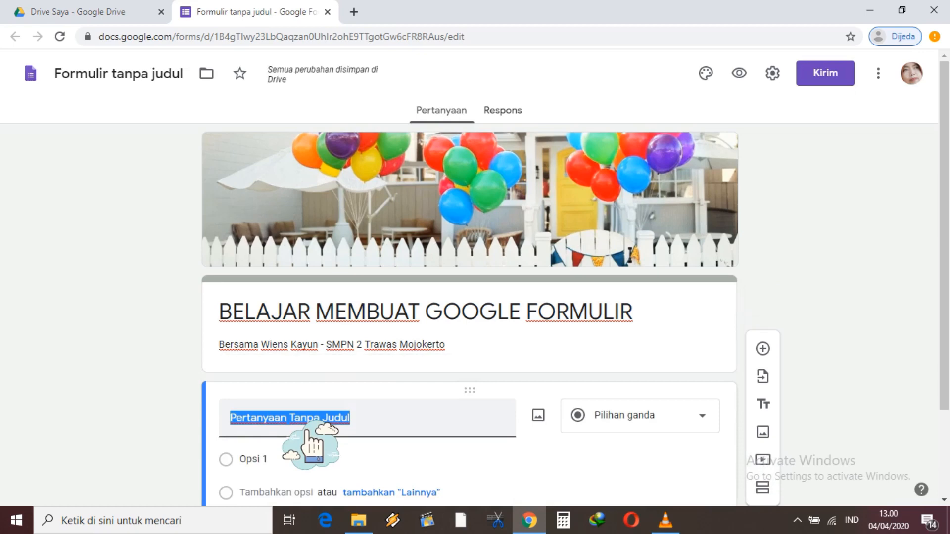
type("Nama")
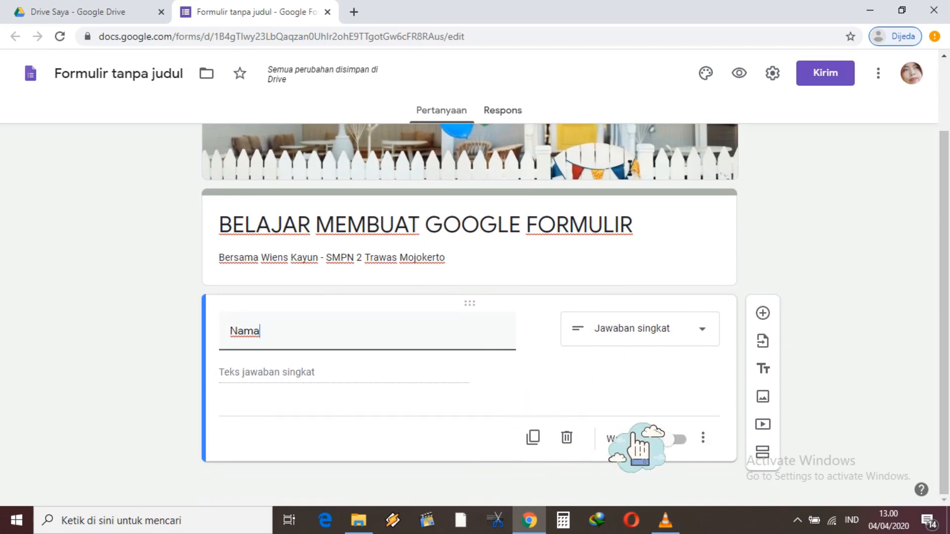
left_click(674, 439)
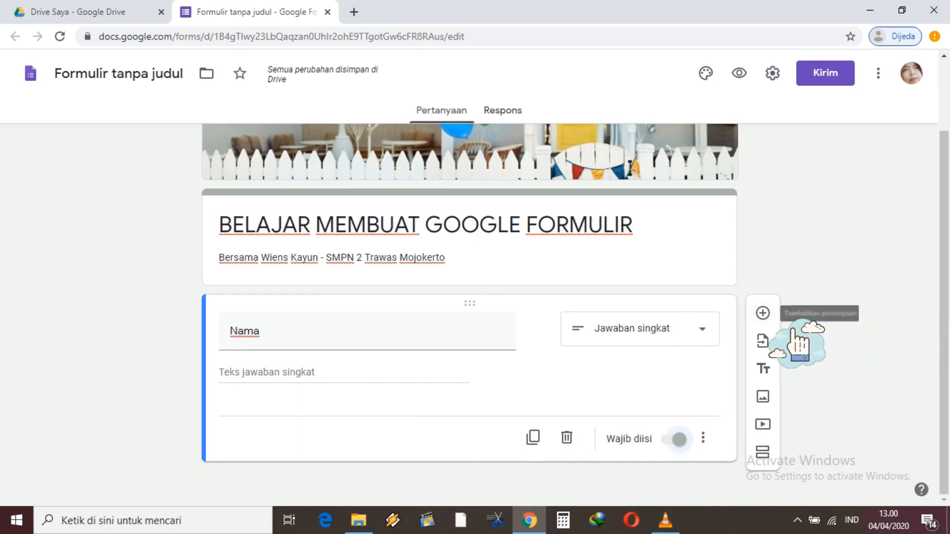
Add a second question titled "Kelas" and set its type to Kotak Centang
left_click(762, 313)
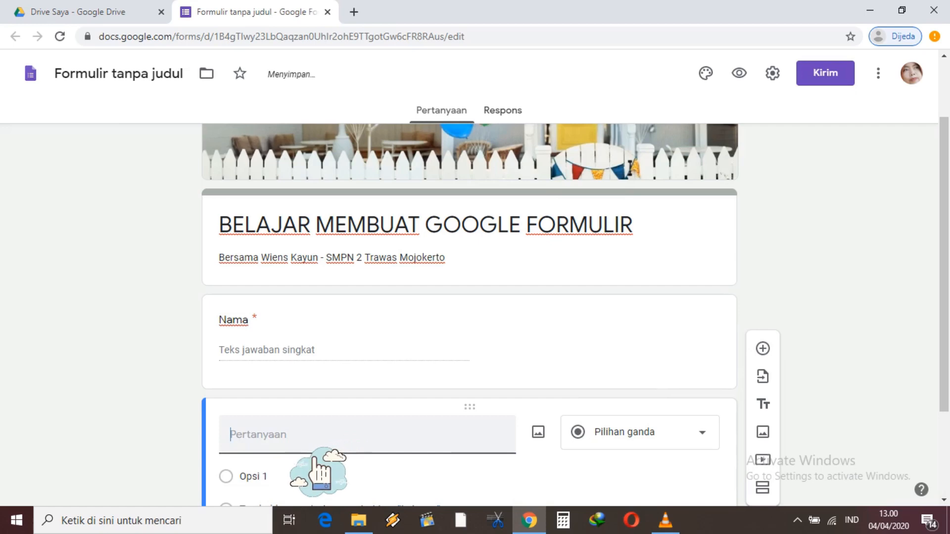
scroll(948, 354, "down", 3)
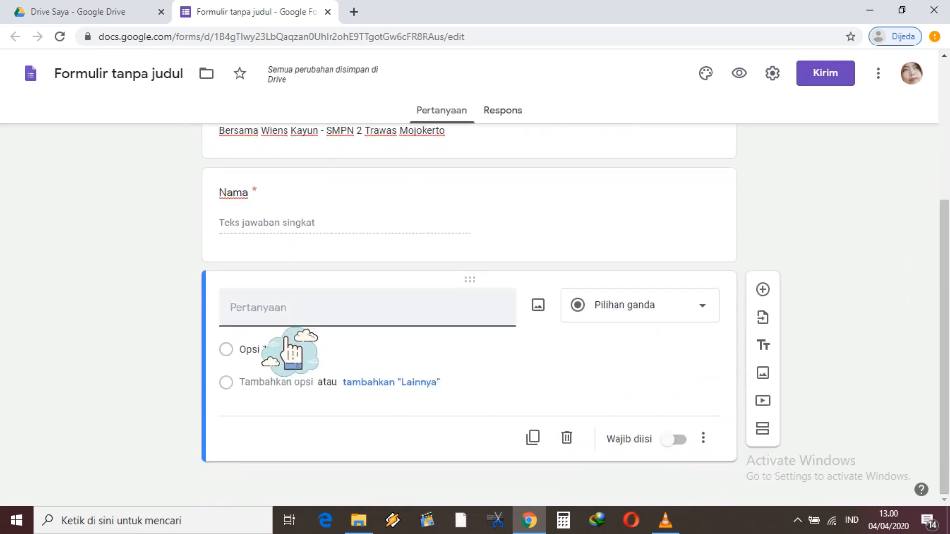
type("Kelas")
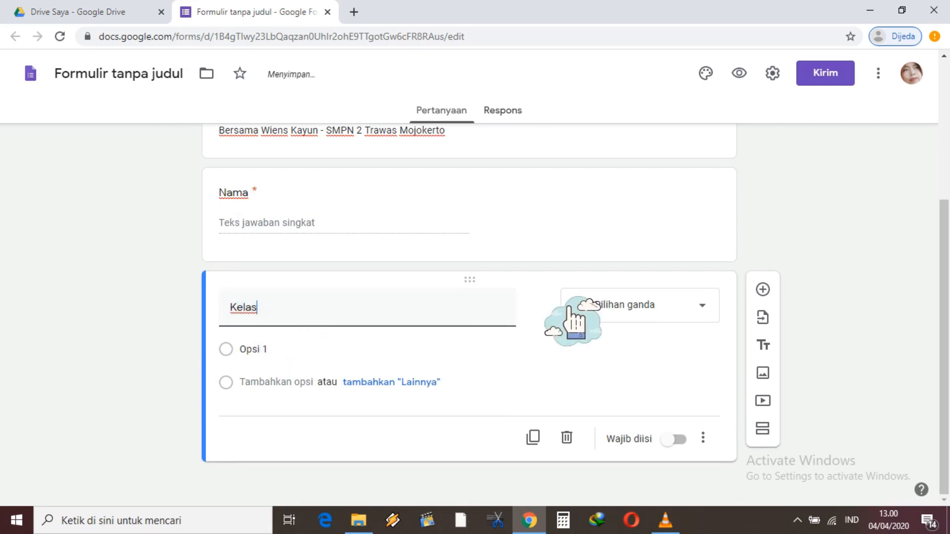
left_click(733, 330)
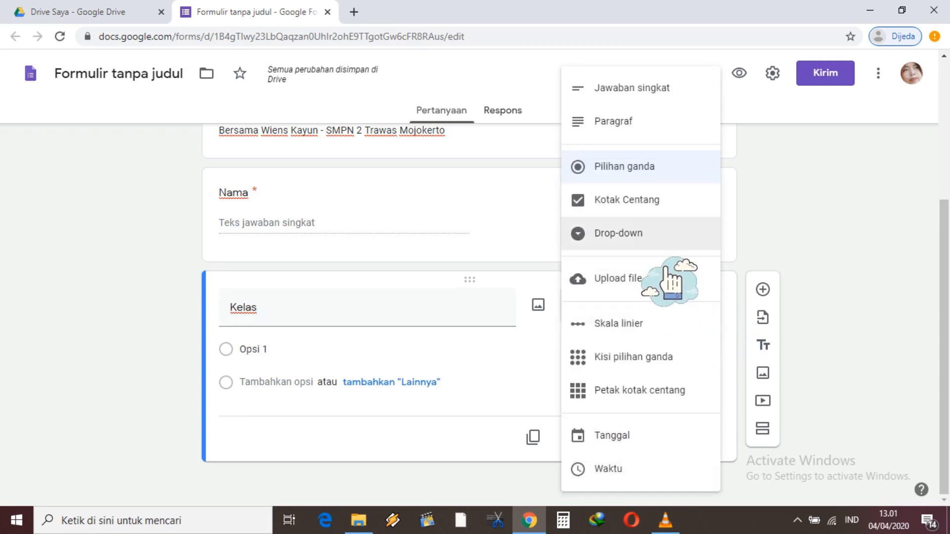
left_click(656, 213)
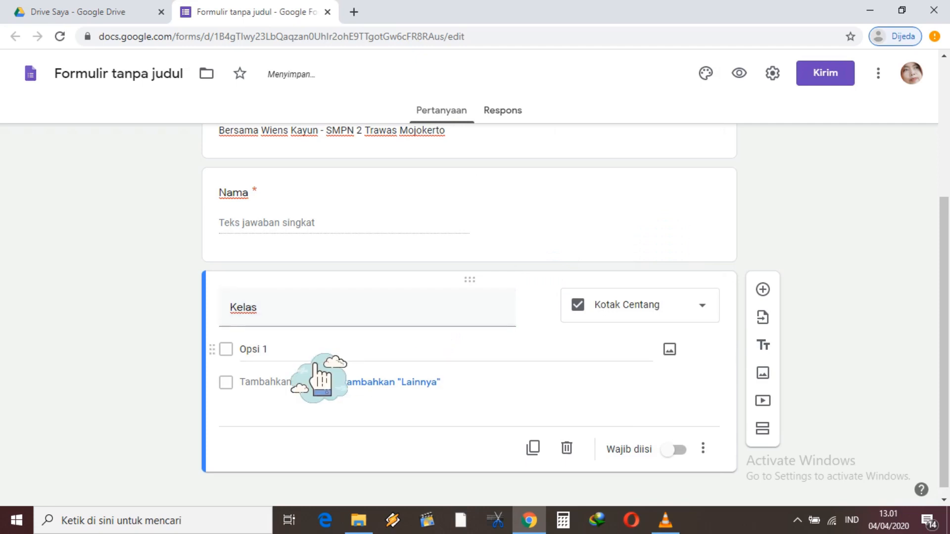
Give the Kelas question the options 8A and 8B and make it required
type("8A")
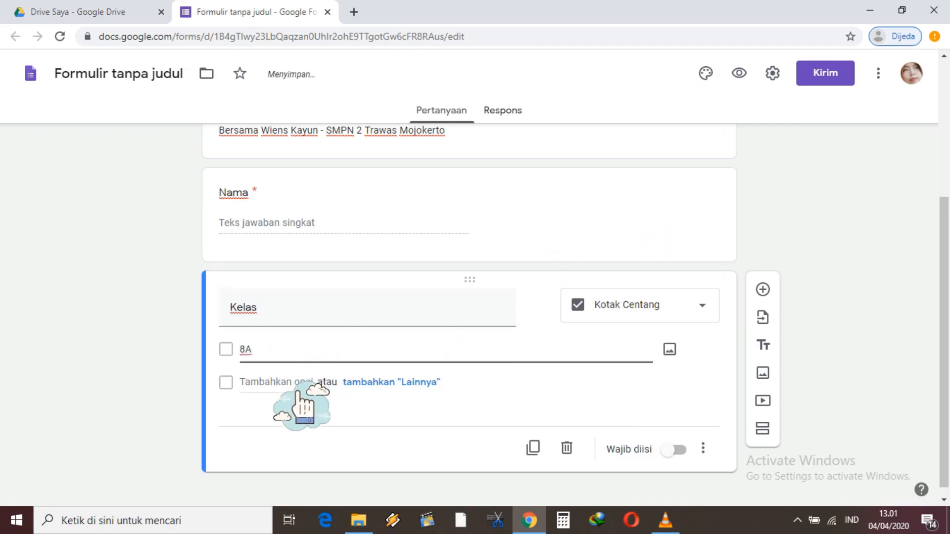
left_click(303, 382)
type("8B")
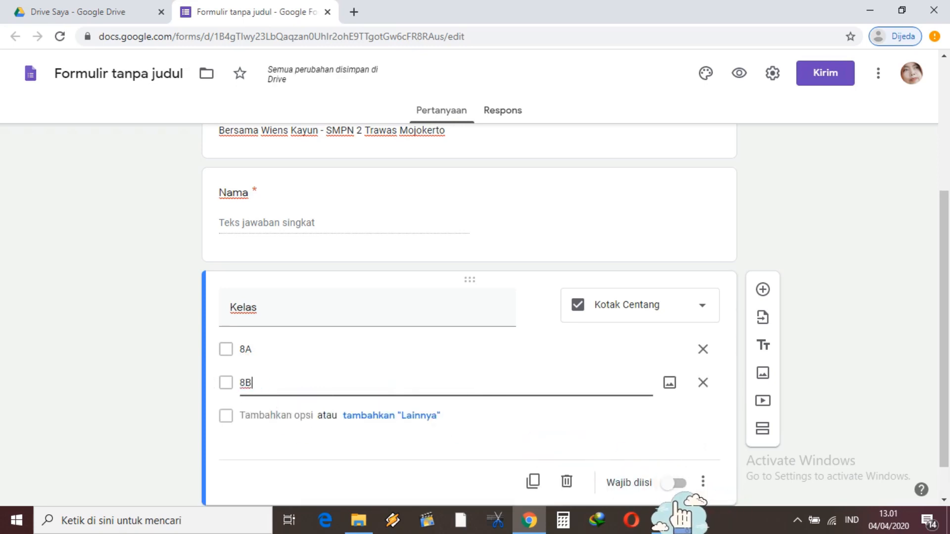
left_click(675, 483)
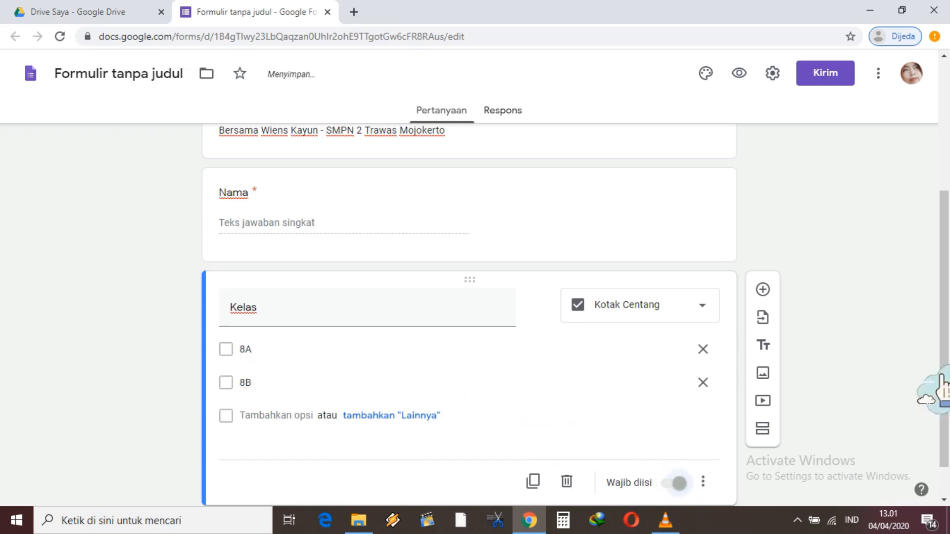
Add a new question below the Kelas question
scroll(935, 391, "down", 1)
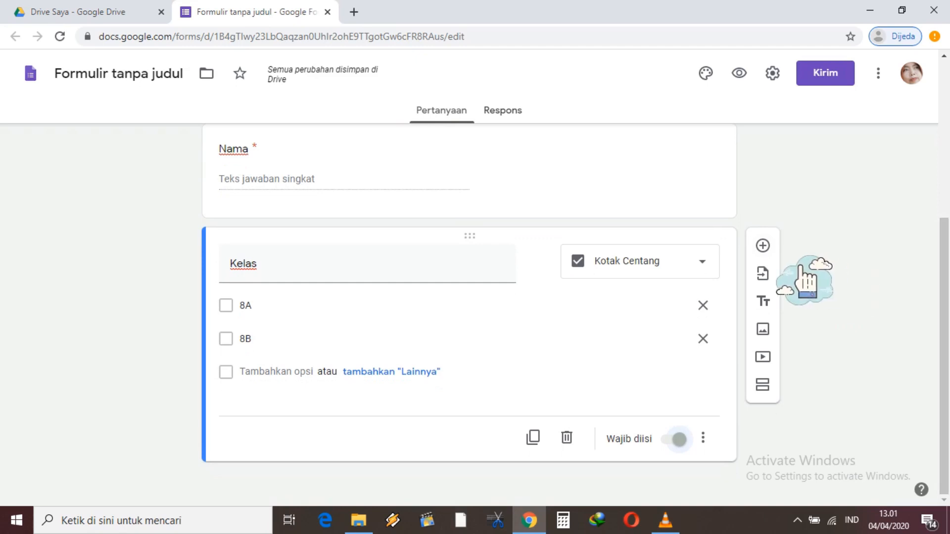
left_click(762, 245)
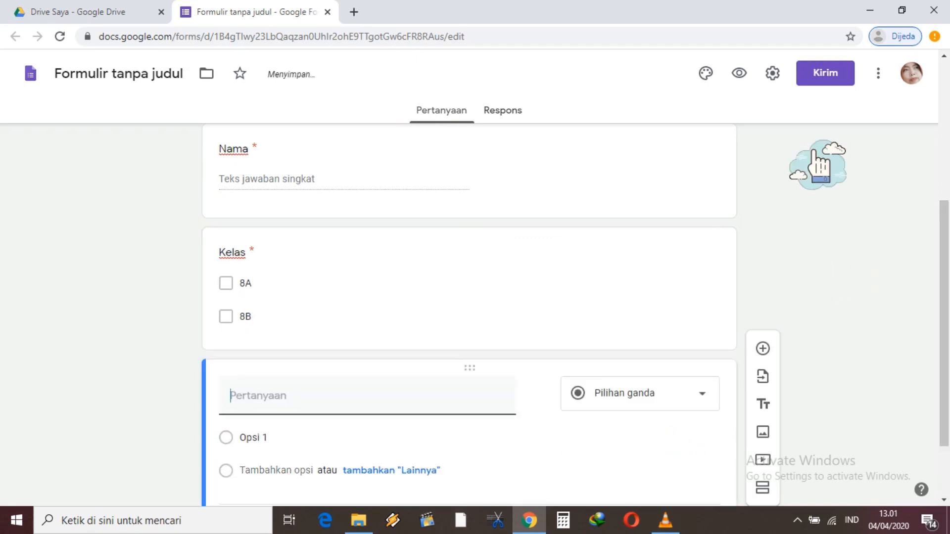
Make the form a quiz, turn off Pertanyaan tak terjawab and Jawaban yang benar for respondents, and save the settings
left_click(773, 74)
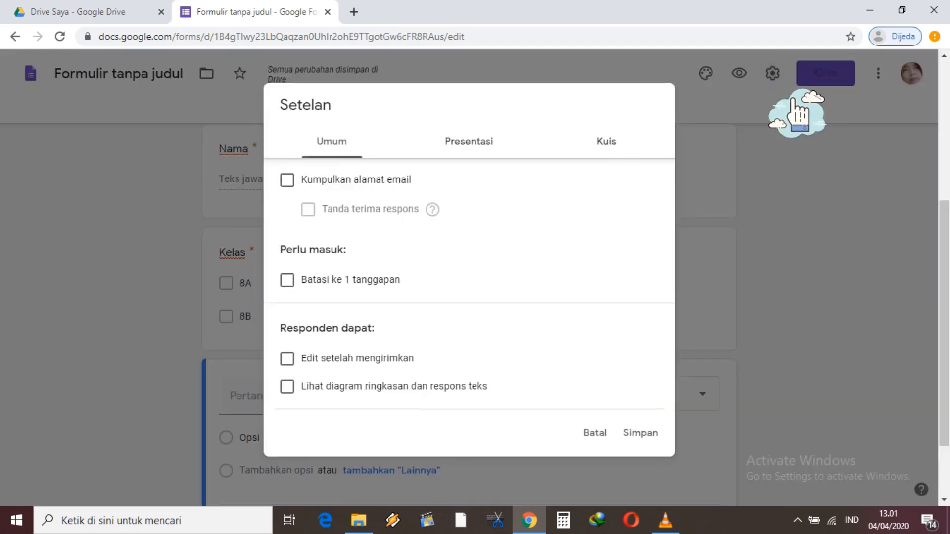
left_click(639, 157)
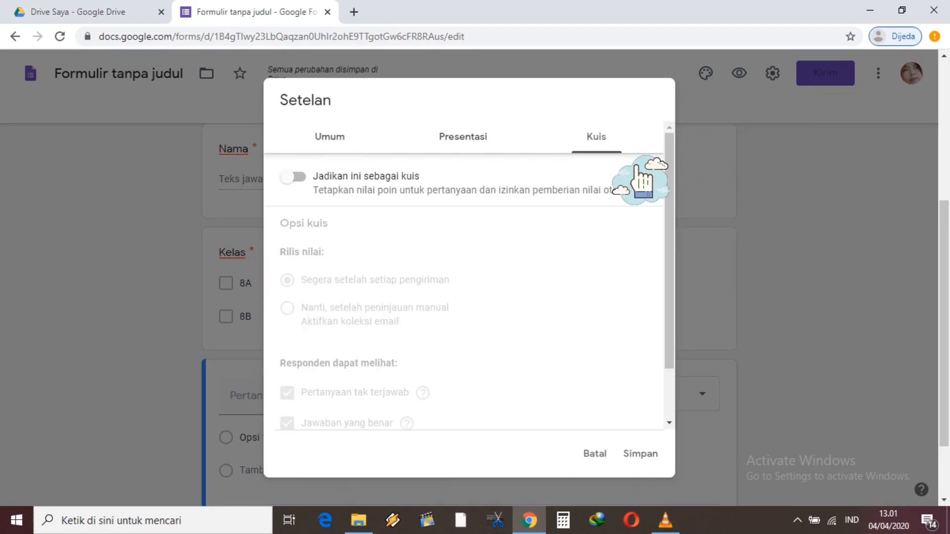
left_click(334, 193)
left_click(287, 392)
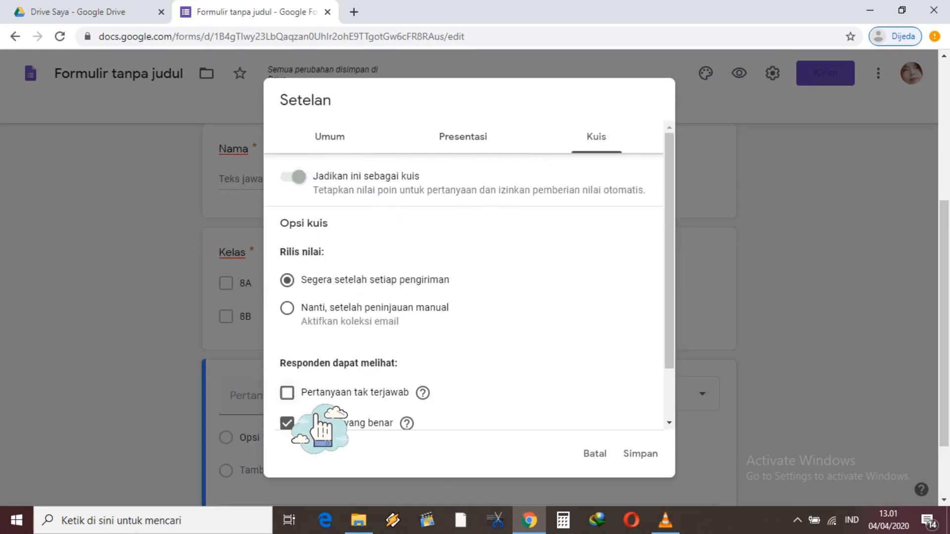
left_click(287, 423)
scroll(697, 292, "down", 2)
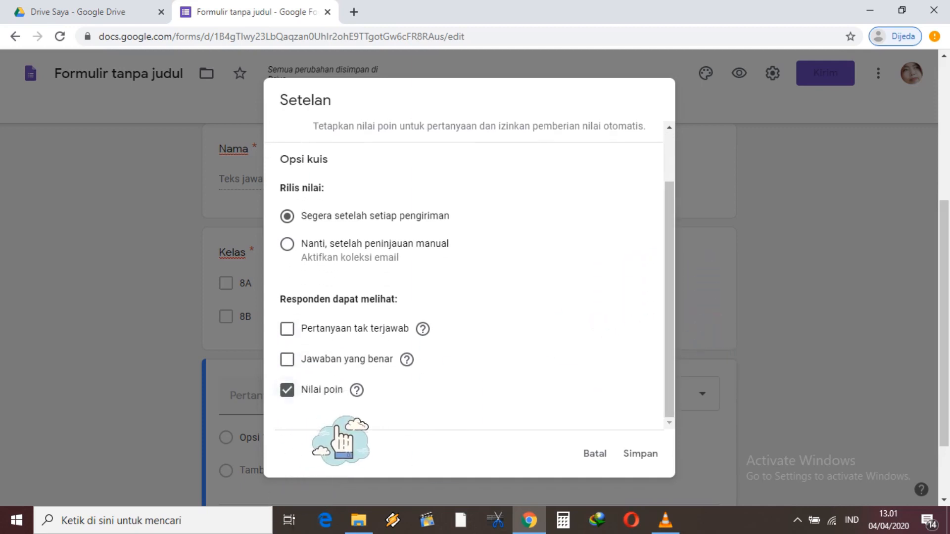
left_click(658, 463)
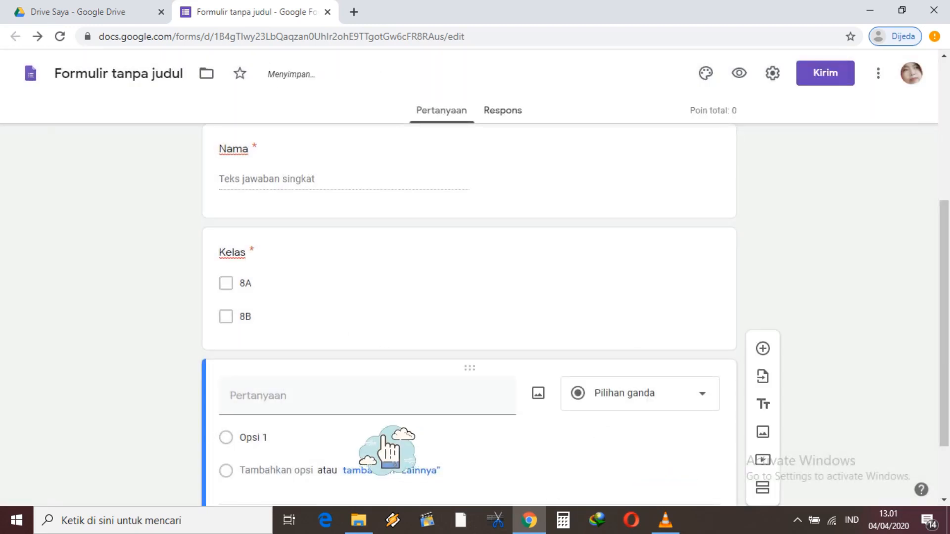
Title the new question below Kelas "Binatang apa yang memiliki tanduk?"
left_click(356, 414)
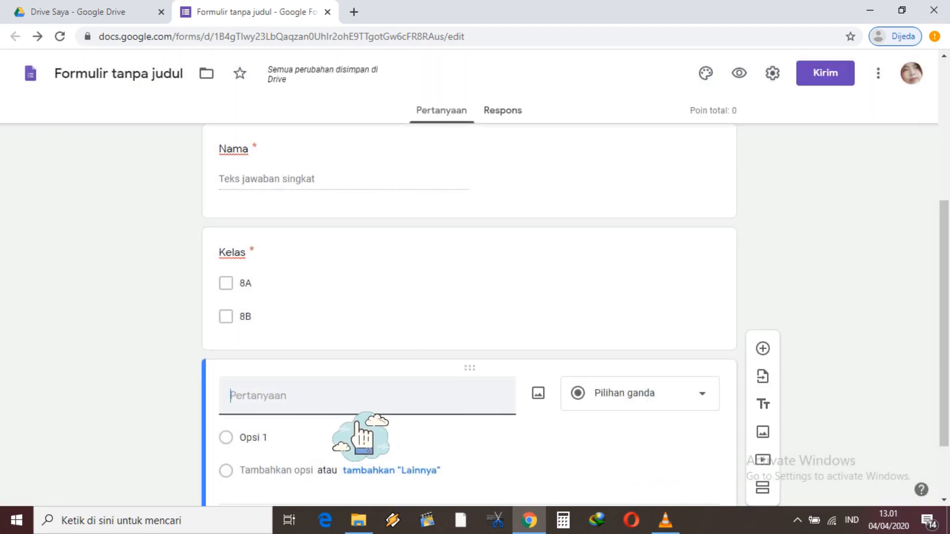
type("Bi")
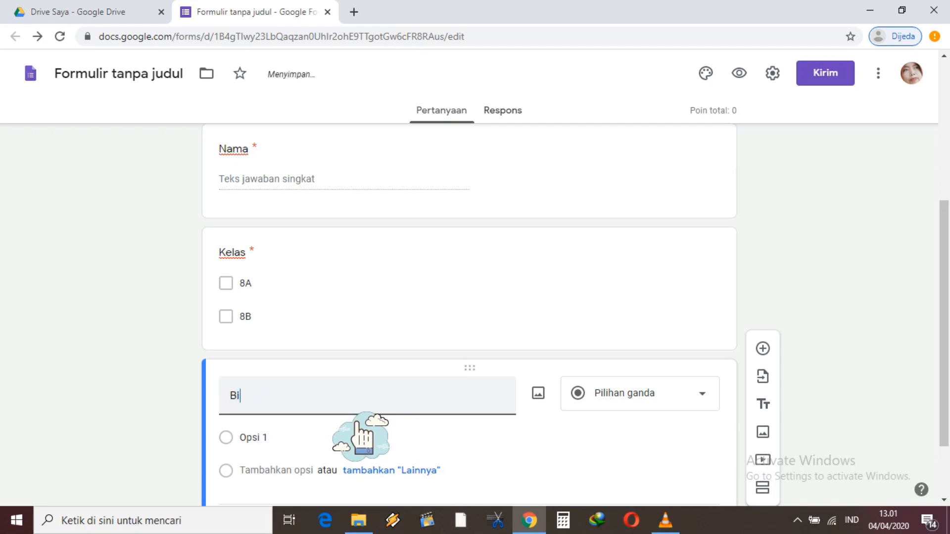
type("natang apa yang memiliki tandu")
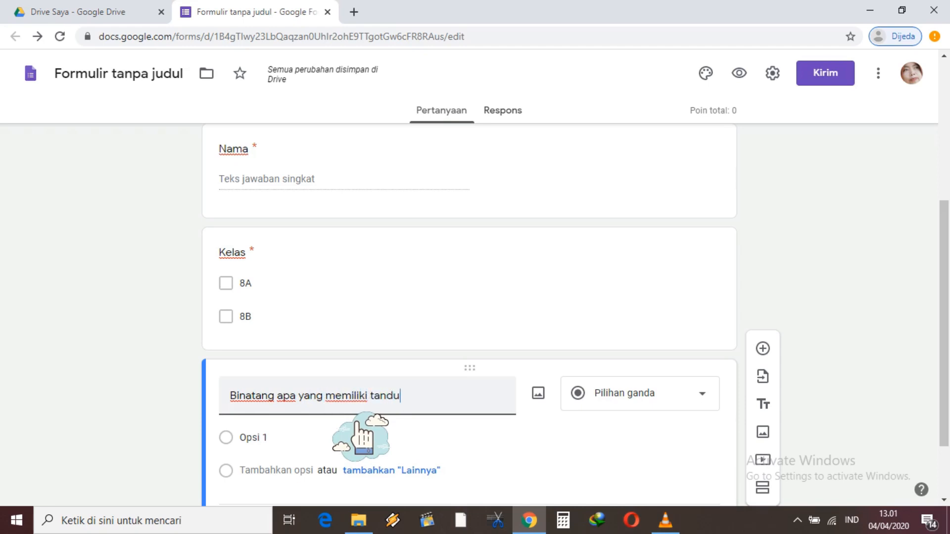
type("?")
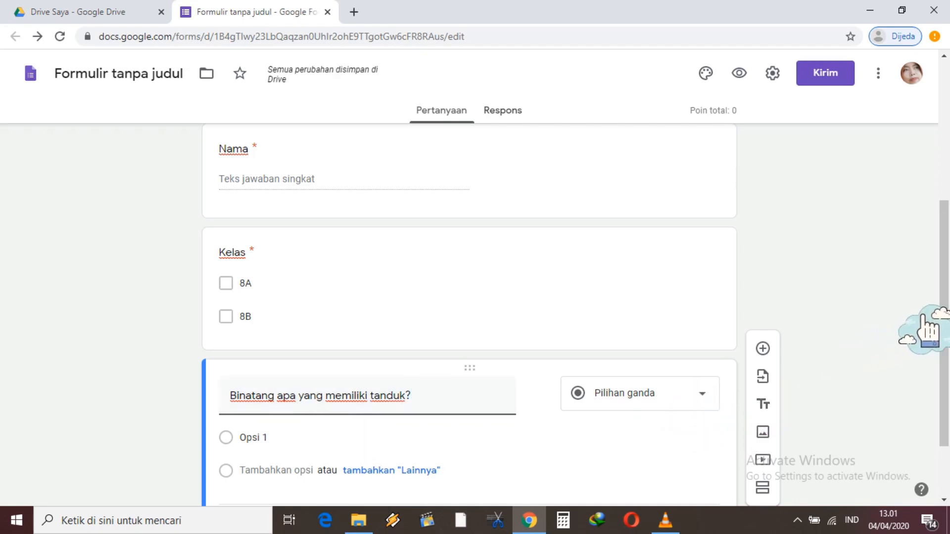
Give the tanduk question the answer options Ikan, Ayam, Sapi and Gajah
scroll(943, 322, "down", 2)
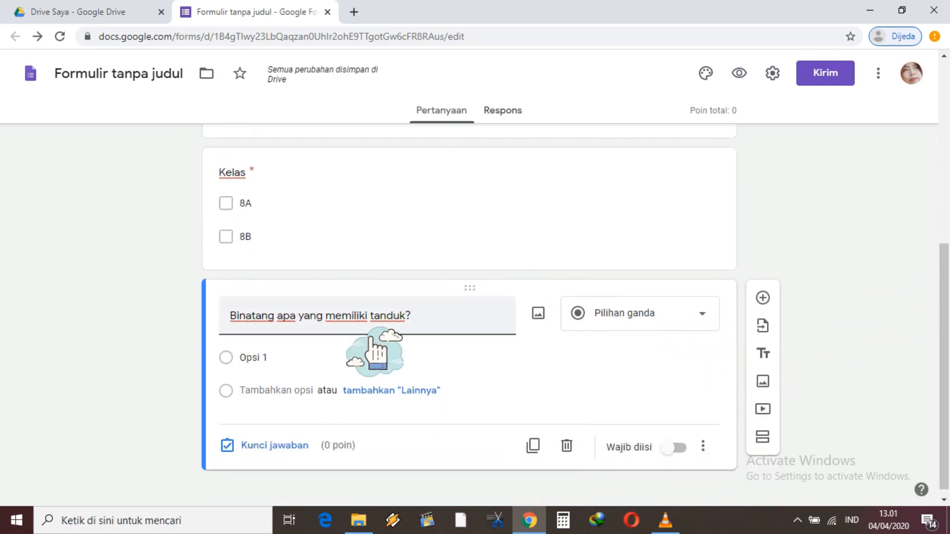
left_click(297, 369)
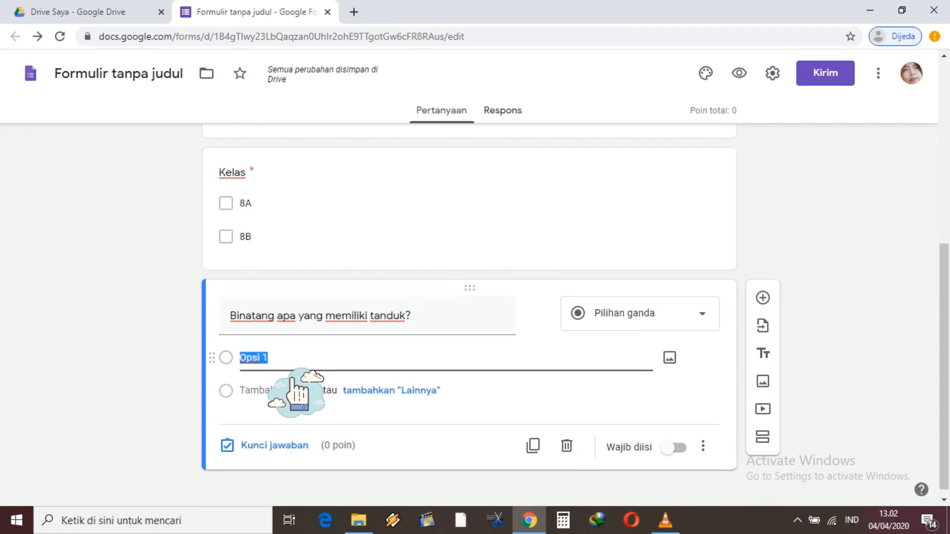
type("Ikan")
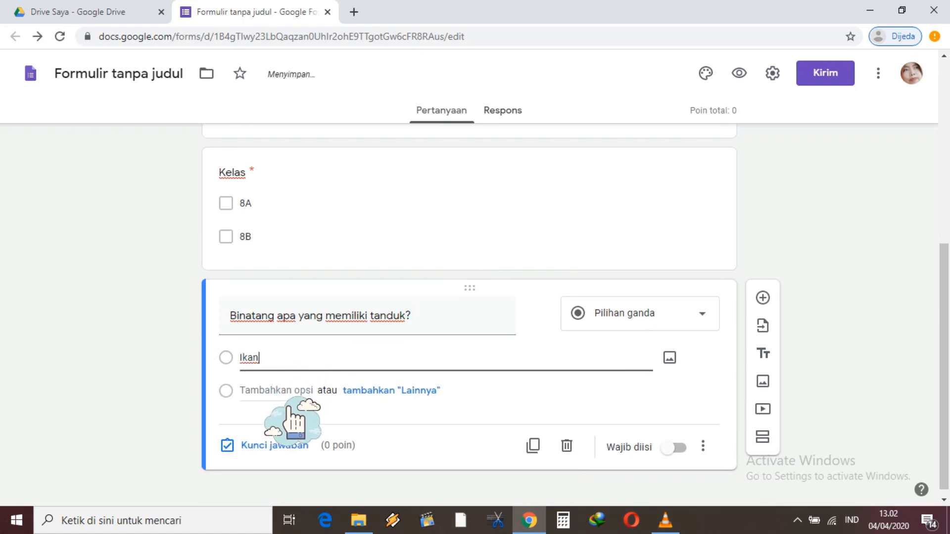
left_click(289, 409)
type("AY")
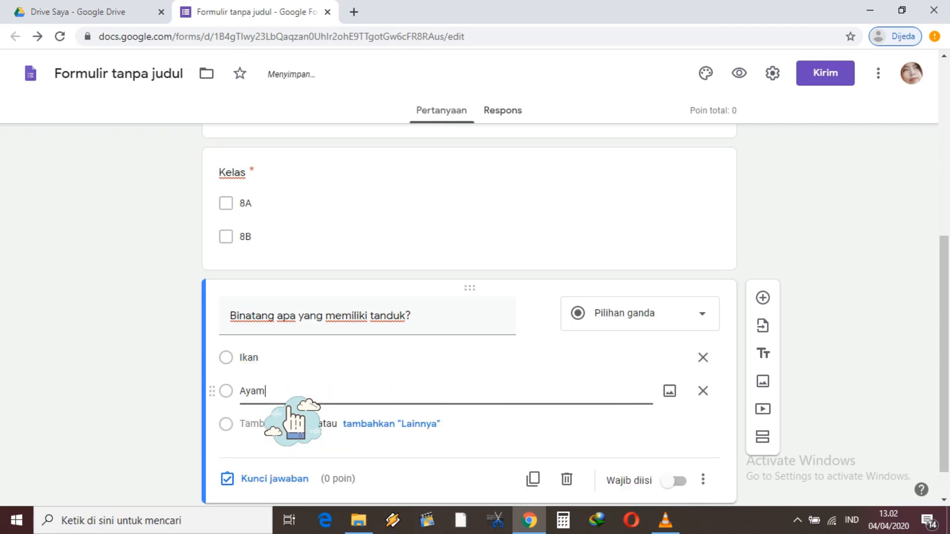
left_click(289, 430)
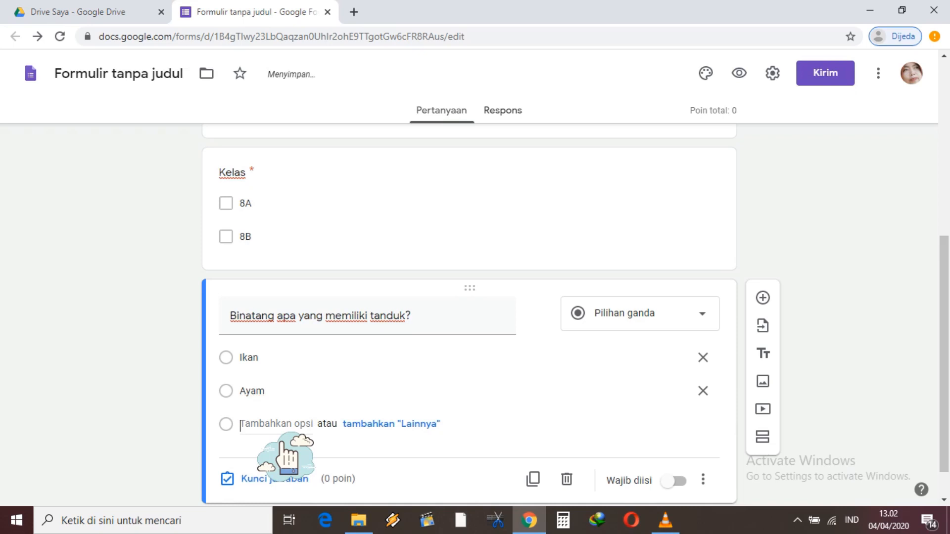
type("Sapi")
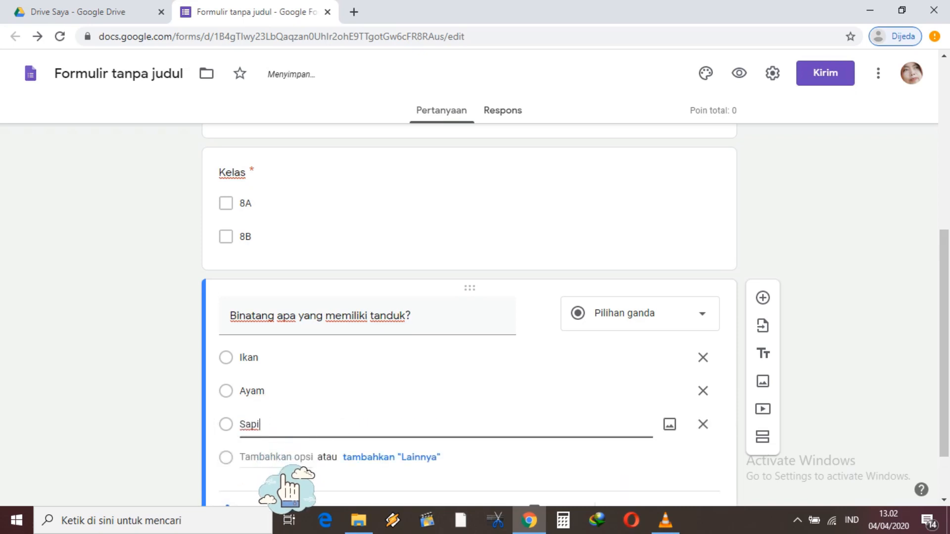
left_click(283, 475)
type("Gajah")
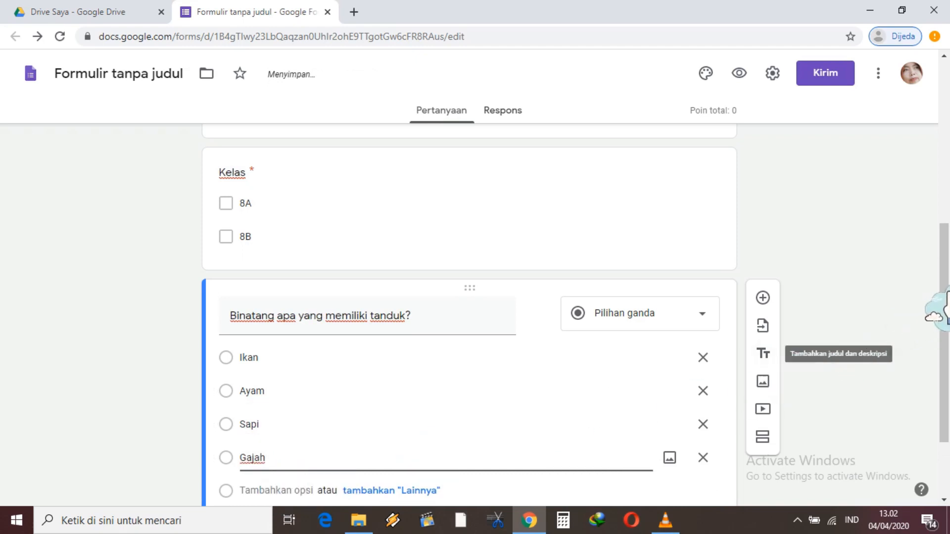
Make the tanduk question required and set its answer key to Sapi, worth 20 points
scroll(948, 311, "down", 2)
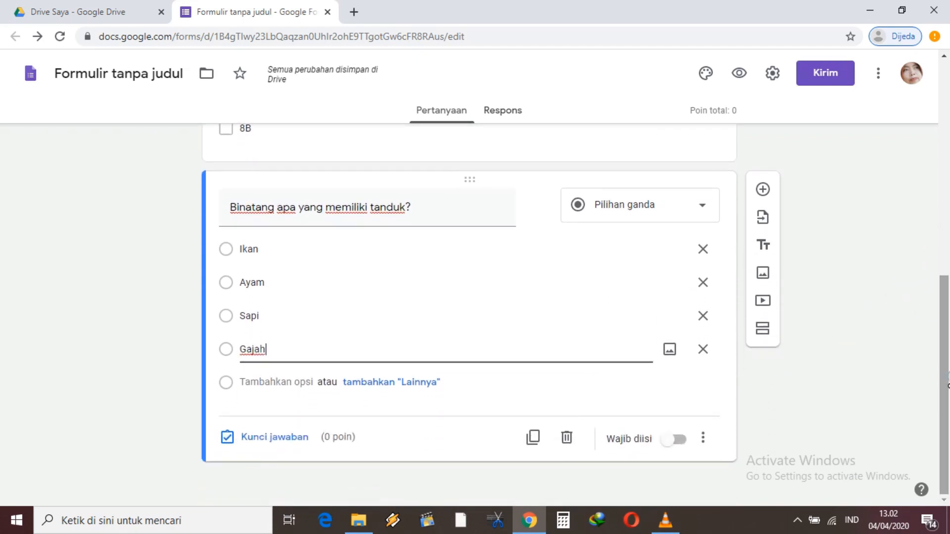
left_click(682, 441)
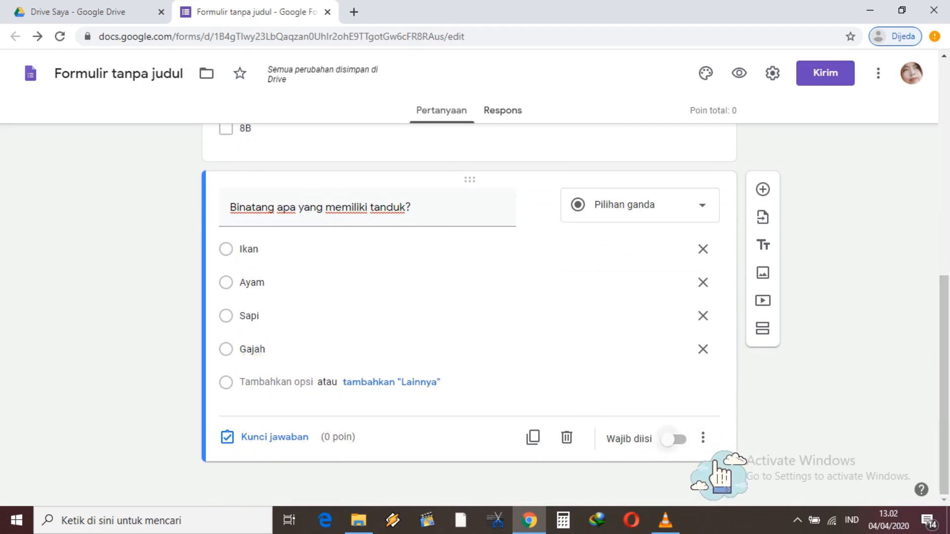
left_click(303, 445)
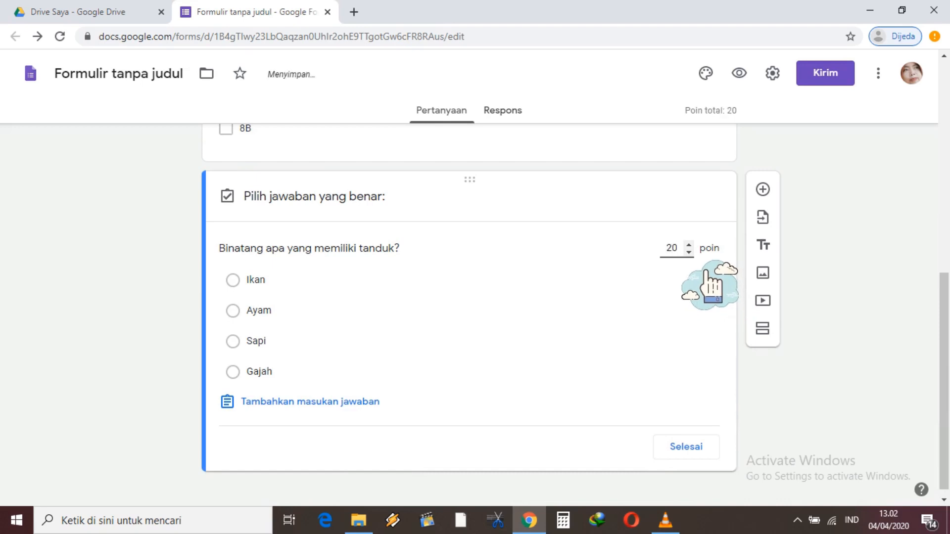
left_click(263, 353)
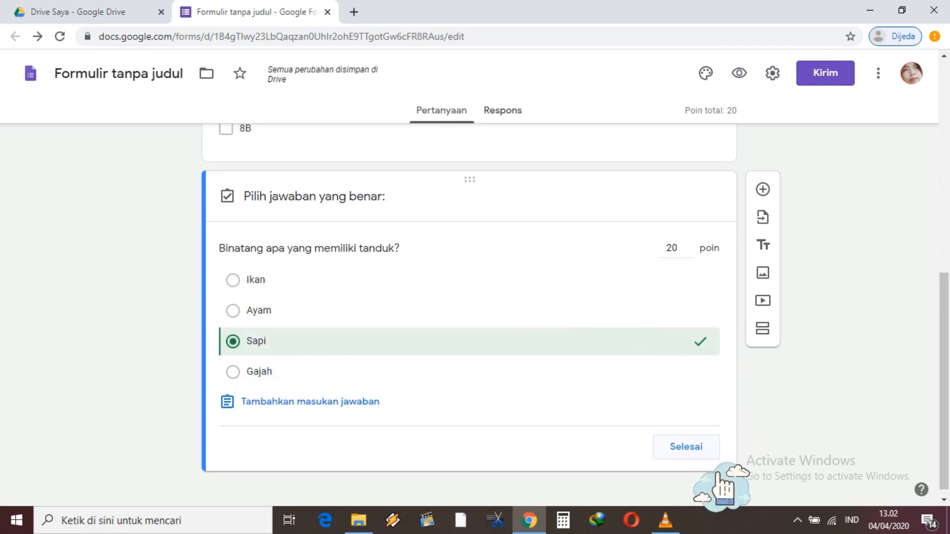
left_click(695, 456)
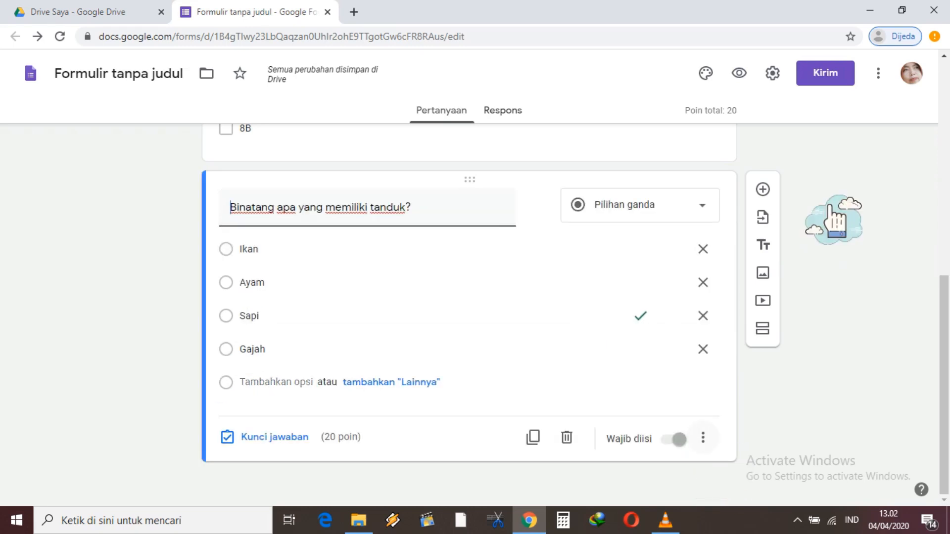
Add a new question below it titled "Binatang apa yang hidup di dalam dua tempat?"
left_click(764, 191)
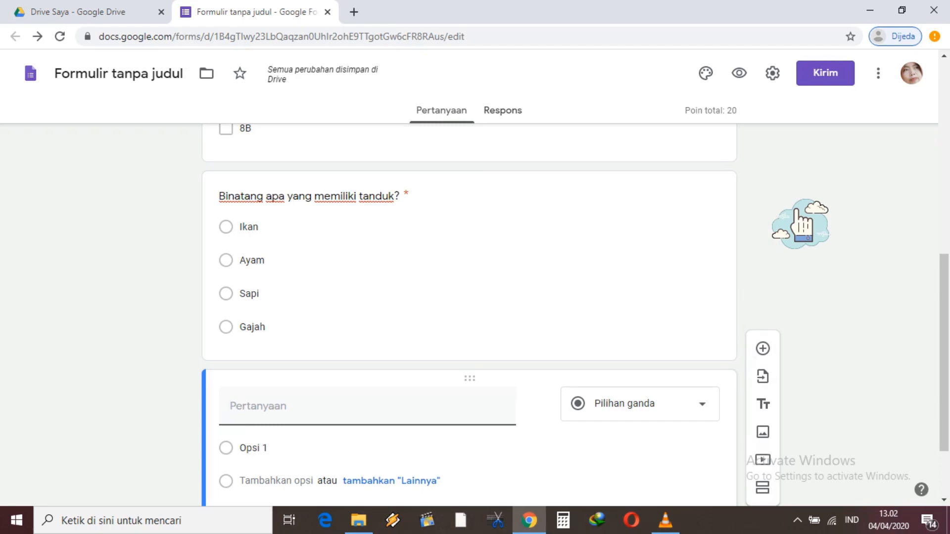
type("Binatang apa yang")
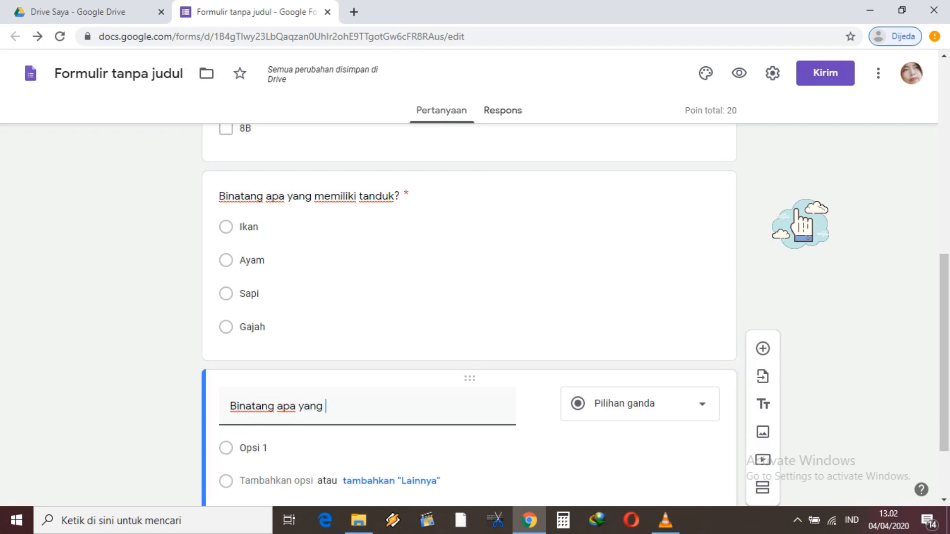
type("hidup ")
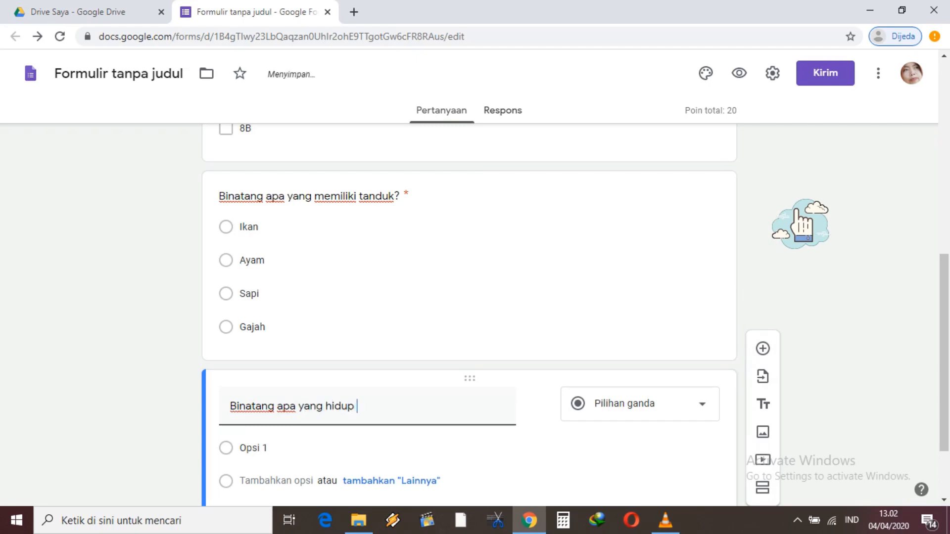
type("di dalam dua tempat?")
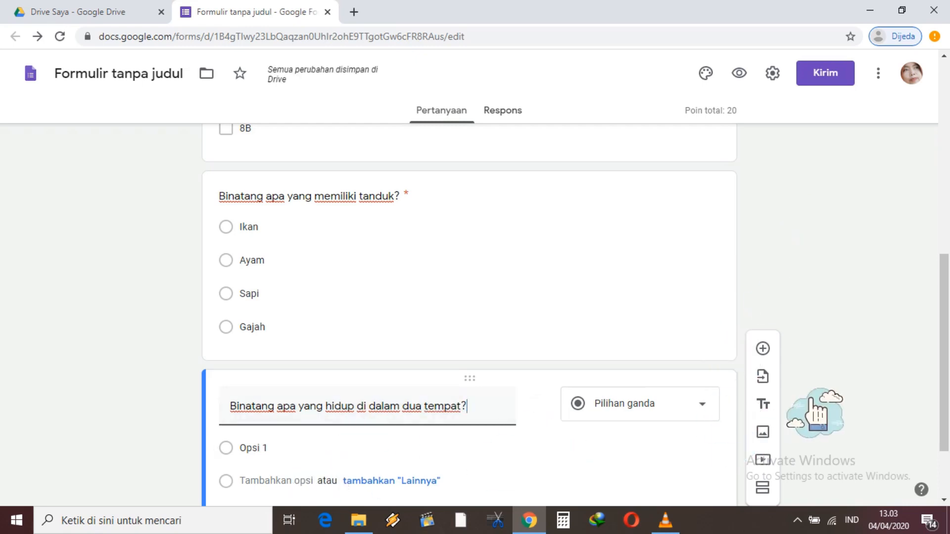
Give the dua tempat question the answer options Ikan, Monyet, Gajah and Katak
scroll(396, 391, "down", 2)
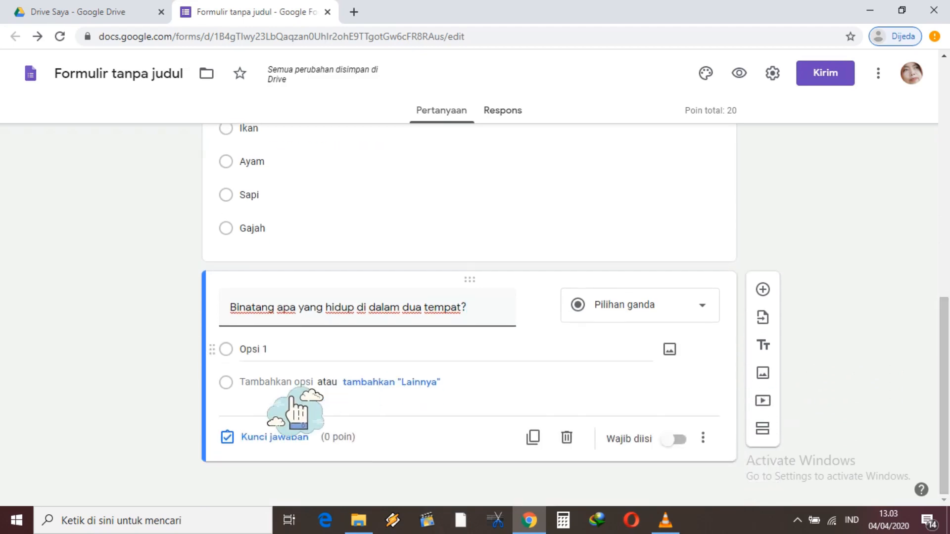
left_click(286, 370)
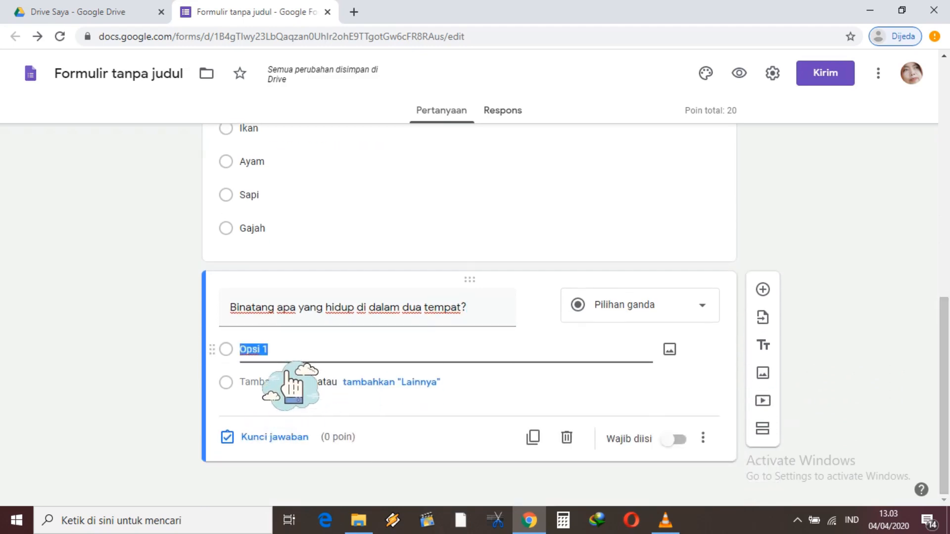
type("Ikan")
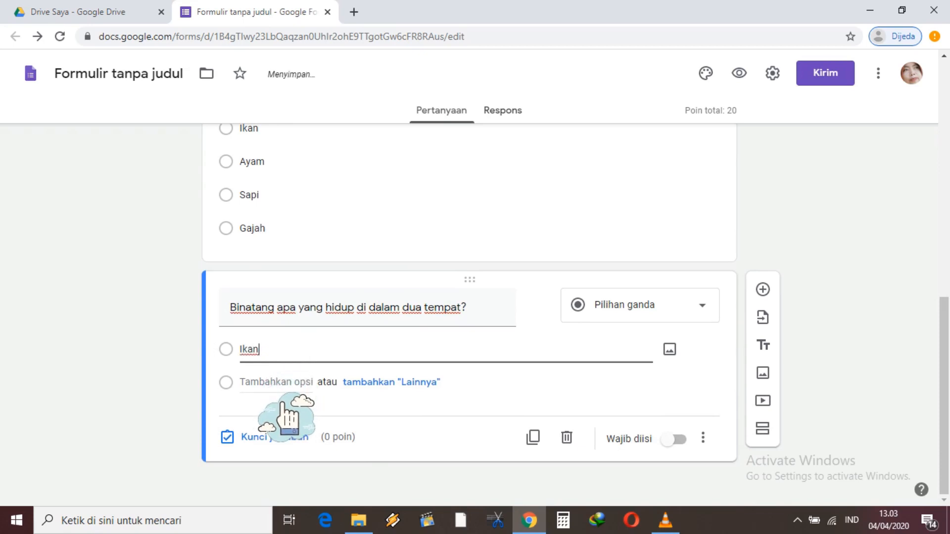
left_click(286, 382)
type("Monyet")
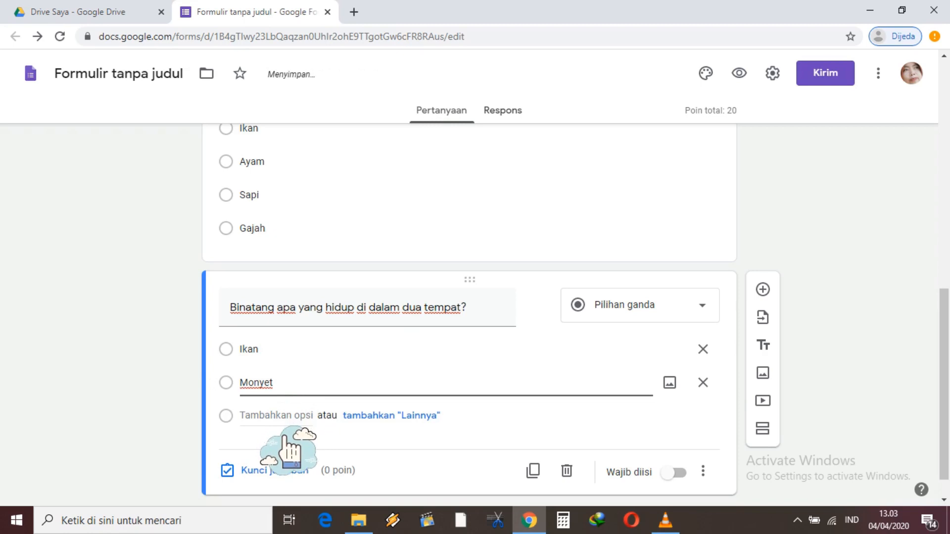
left_click(287, 418)
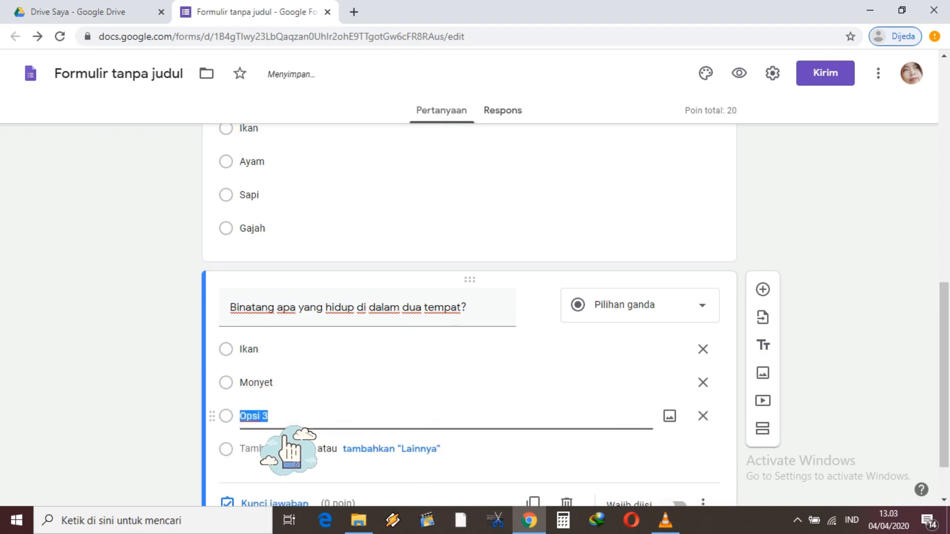
type("Gajah")
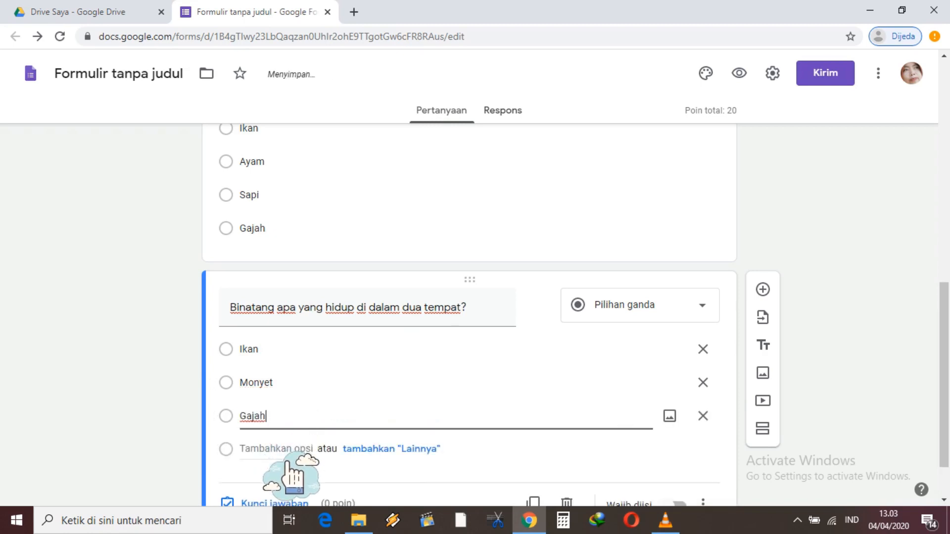
left_click(281, 465)
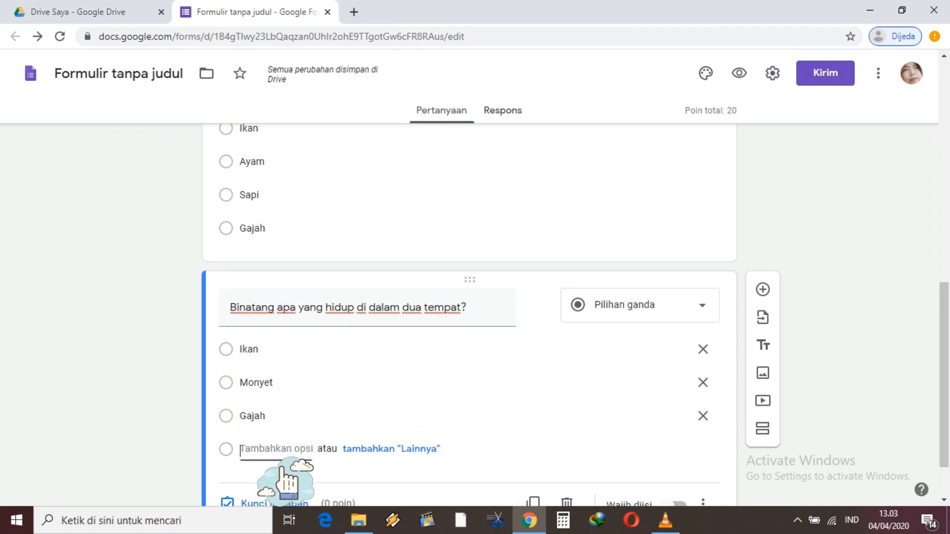
type("Katak")
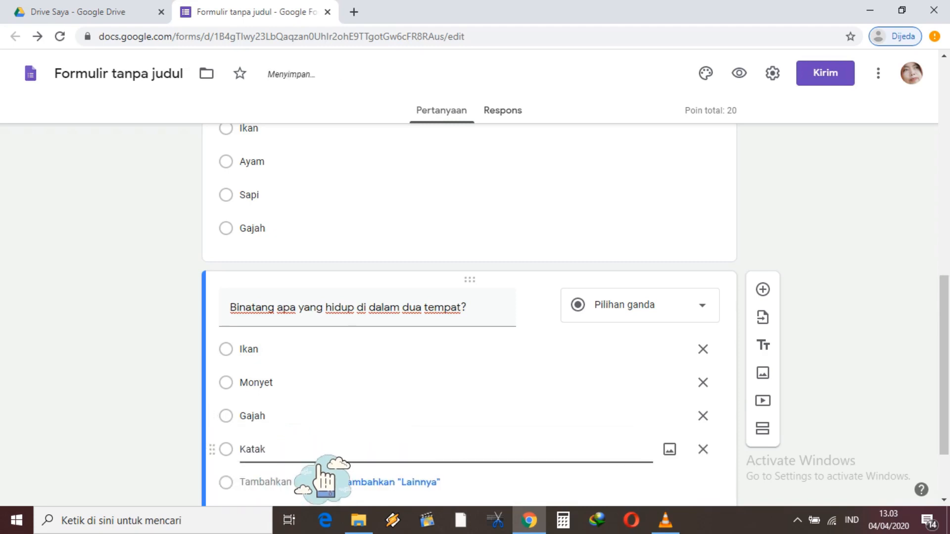
Make the dua tempat question required and set its answer key to Katak, worth 20 points
left_click_drag(944, 366, 944, 407)
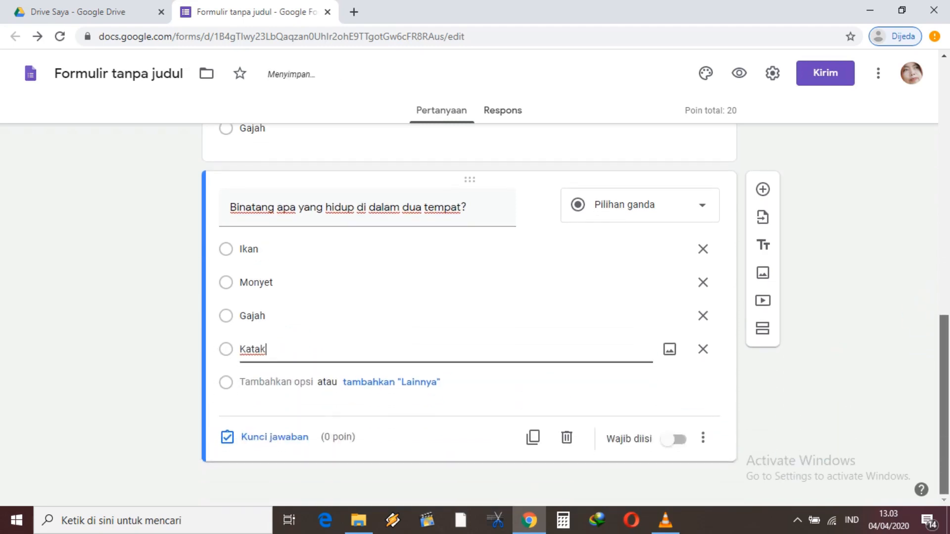
left_click(675, 440)
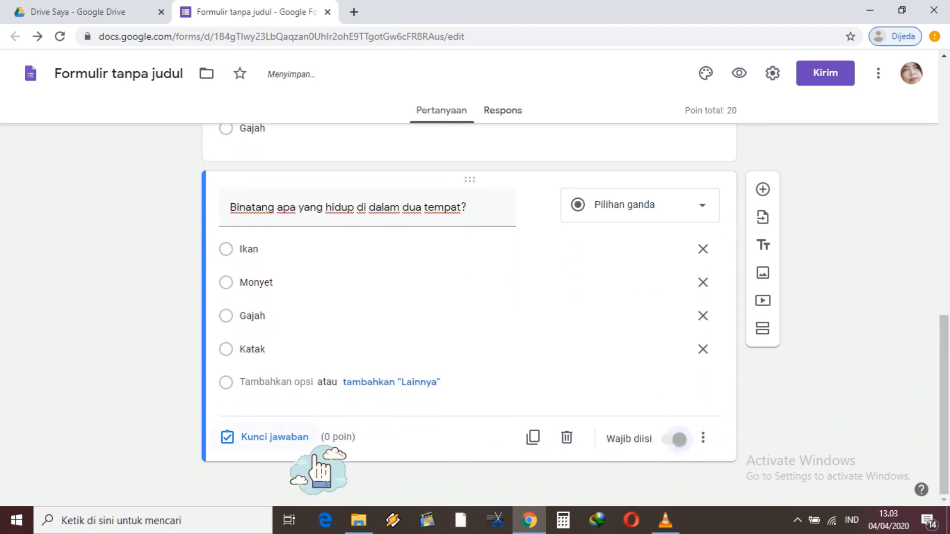
left_click(307, 448)
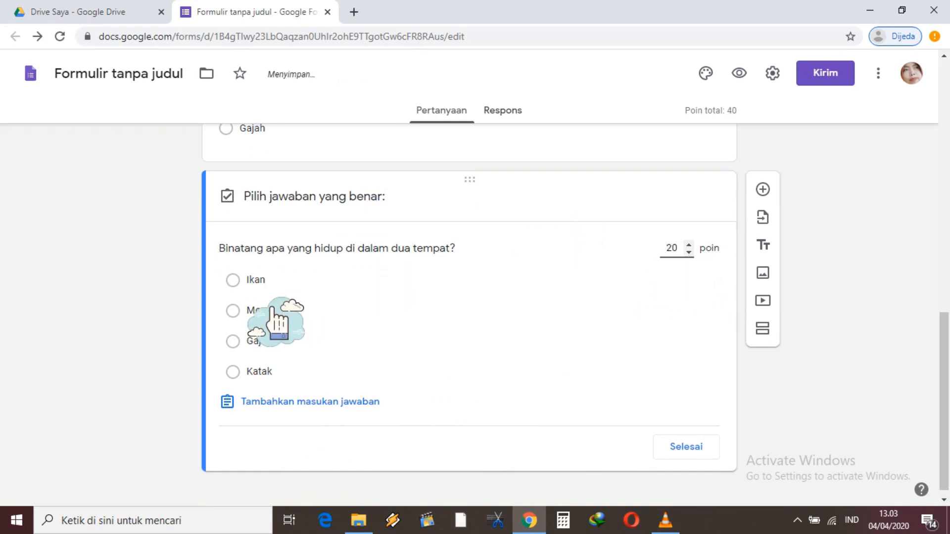
left_click(277, 385)
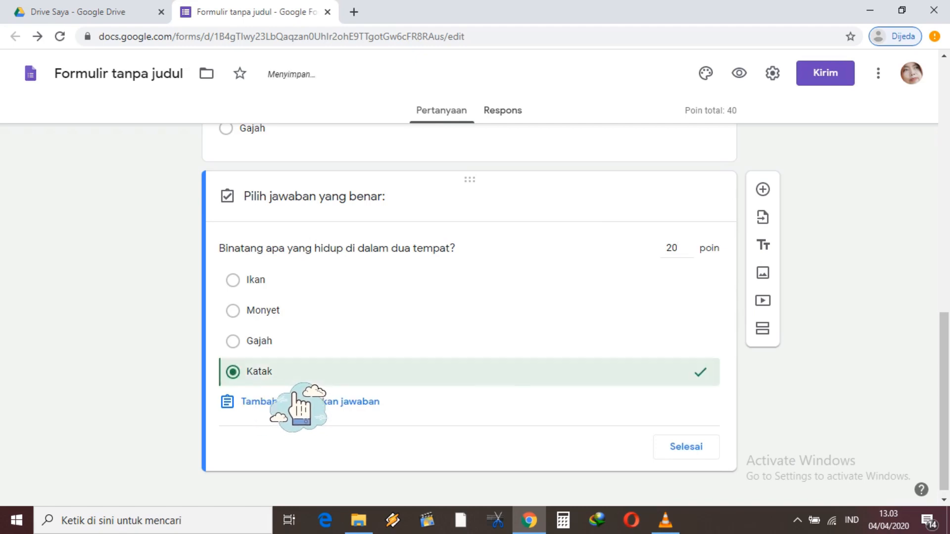
left_click(713, 457)
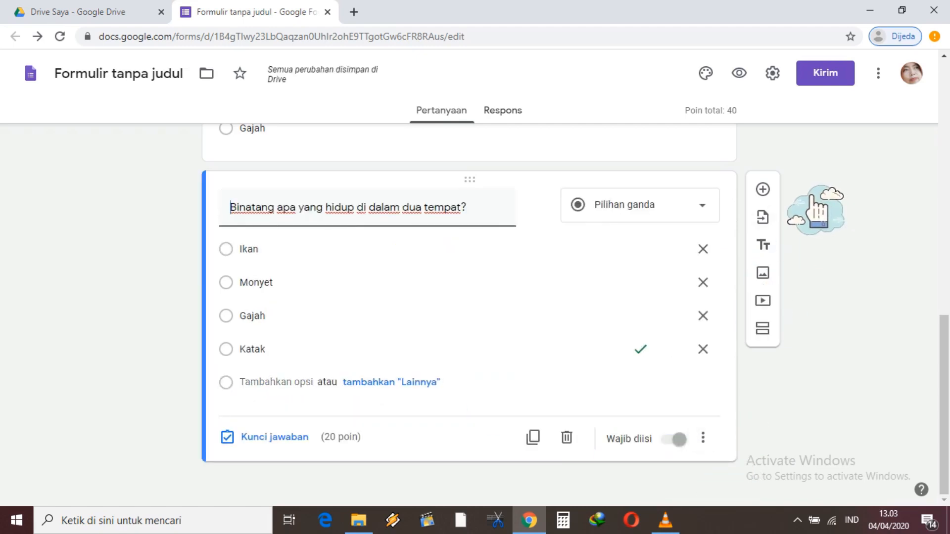
Add a new question below the dua tempat question, titled "Binatang apa yang memakan daging?"
left_click(763, 189)
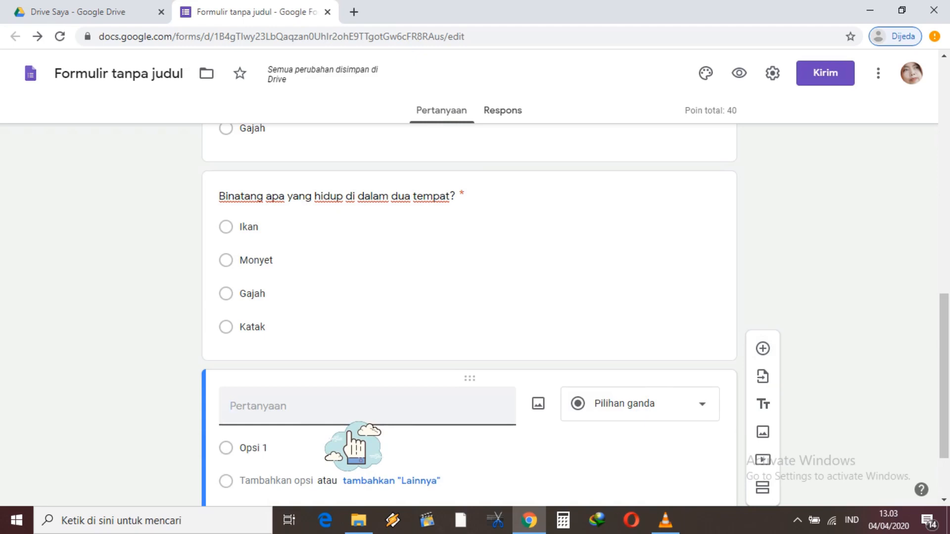
type("Binatang apa yang memakan da")
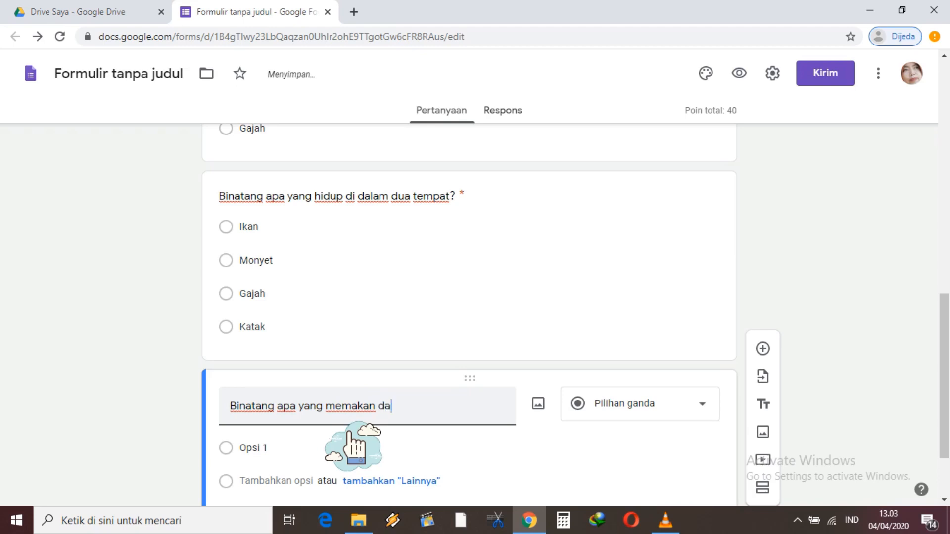
type("ng?")
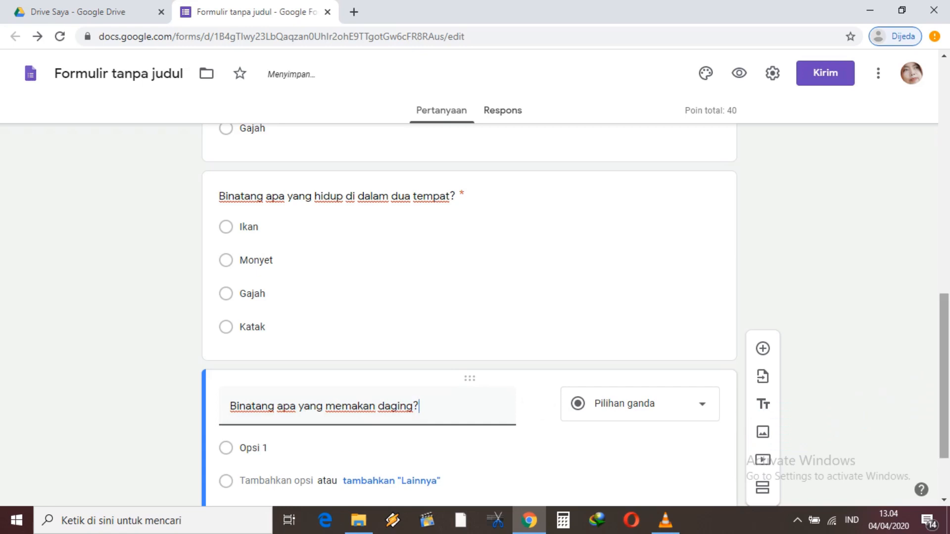
Give the memakan daging question the answer options Ayam, Gajah, Harimau and Itik
left_click_drag(944, 389, 944, 426)
left_click(315, 363)
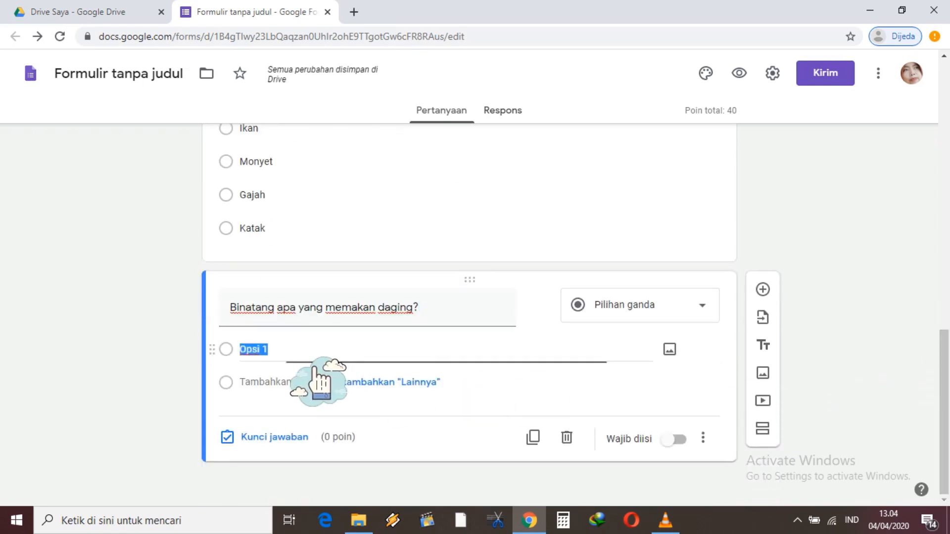
type("AYa")
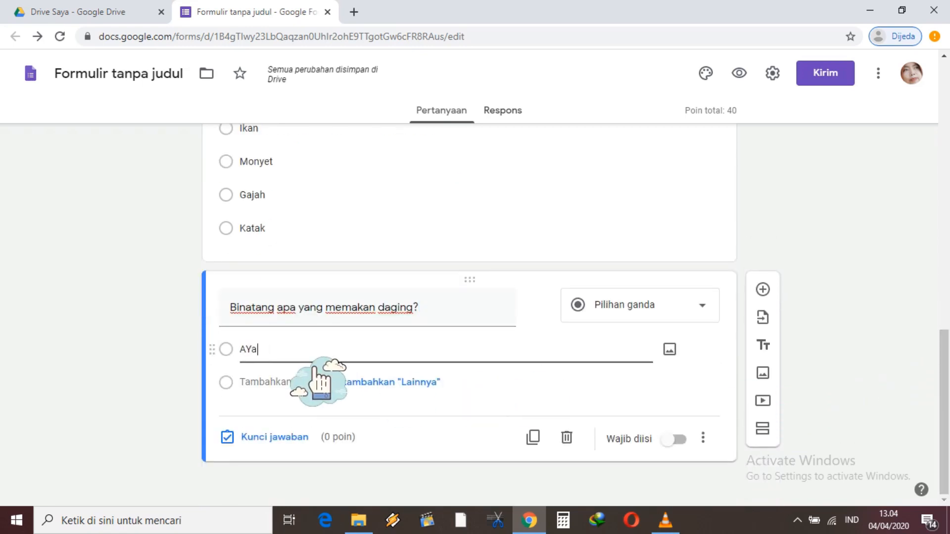
type("m")
key("BackSpace")
key("BackSpace")
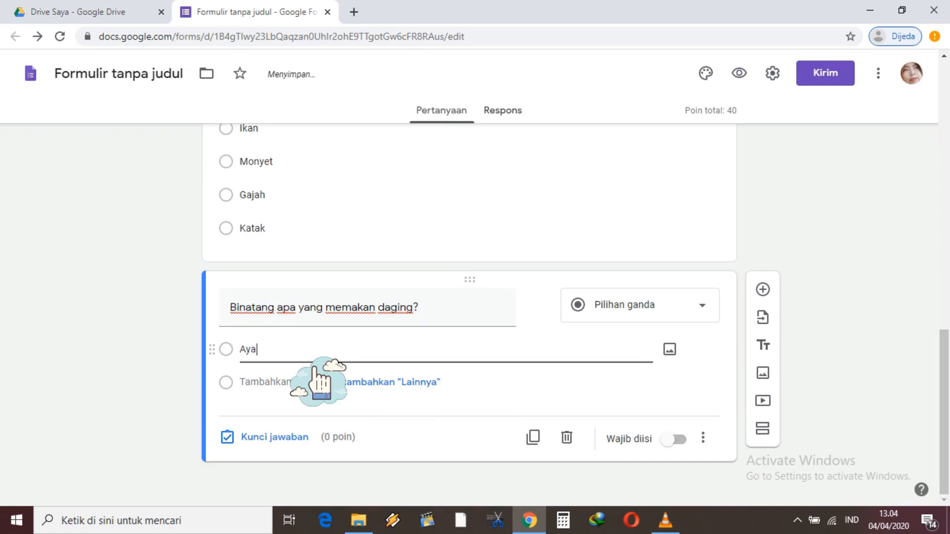
left_click(301, 401)
type("G")
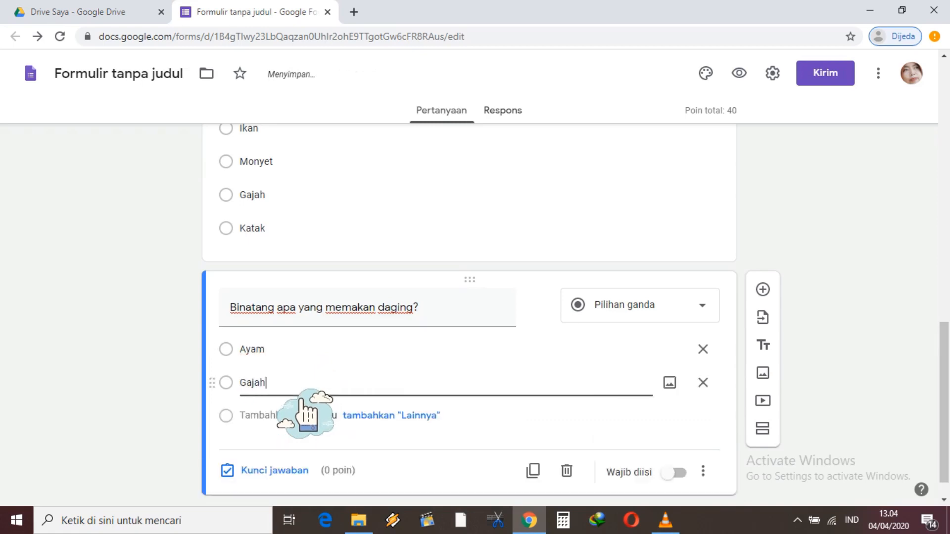
type("ajah")
left_click(297, 418)
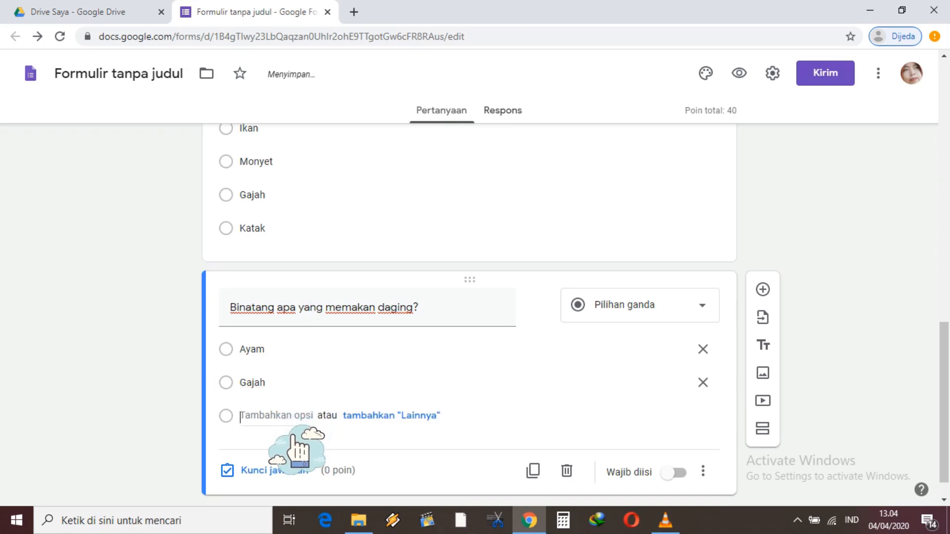
type("Harimau")
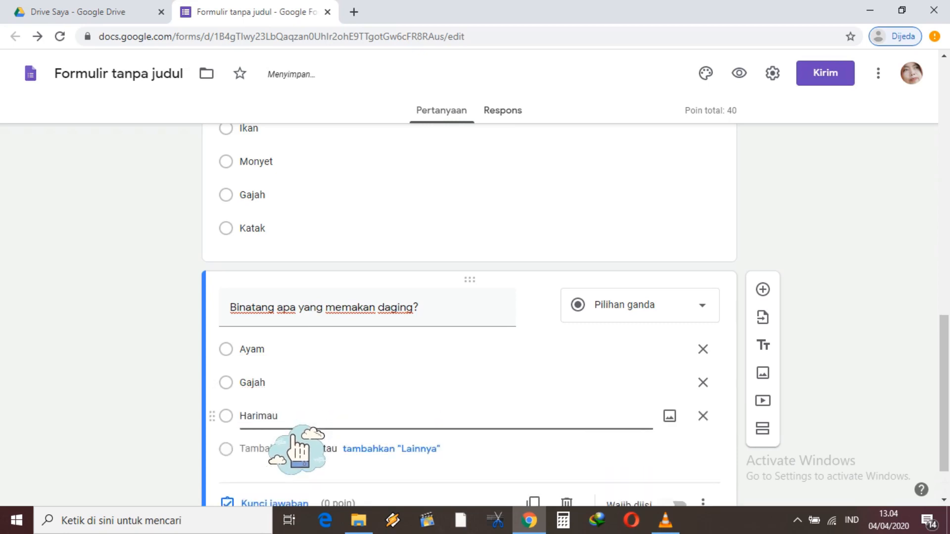
left_click(297, 448)
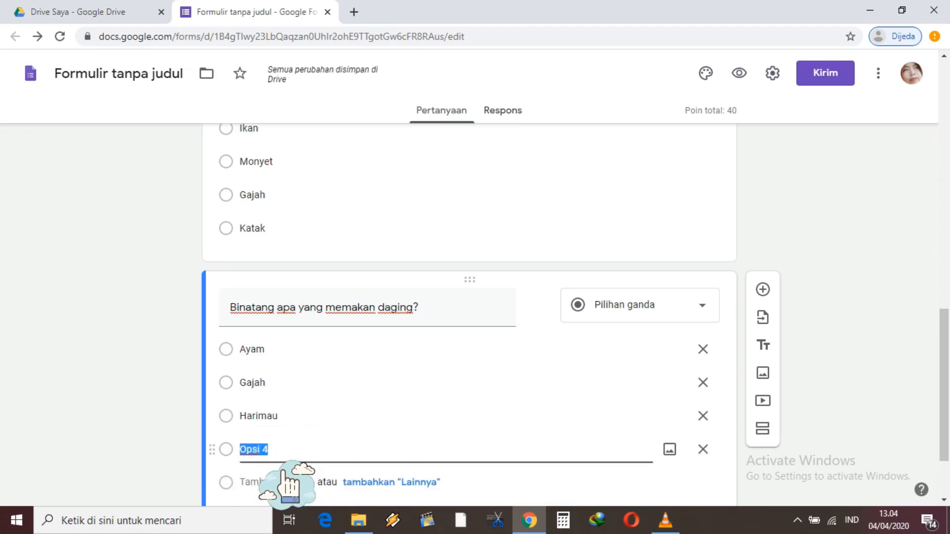
type("Itik")
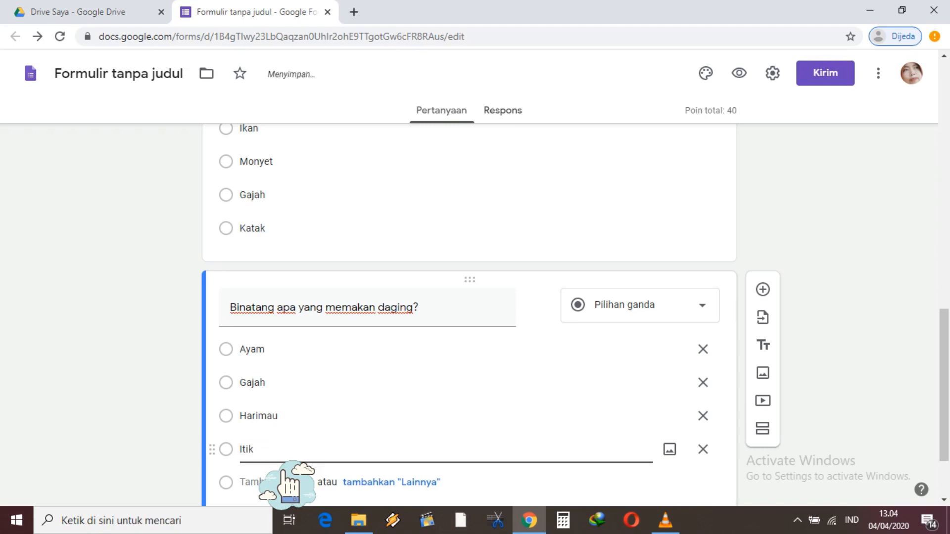
Make the memakan daging question required and set its answer key to Harimau, worth 20 points
scroll(469, 317, "down", 2)
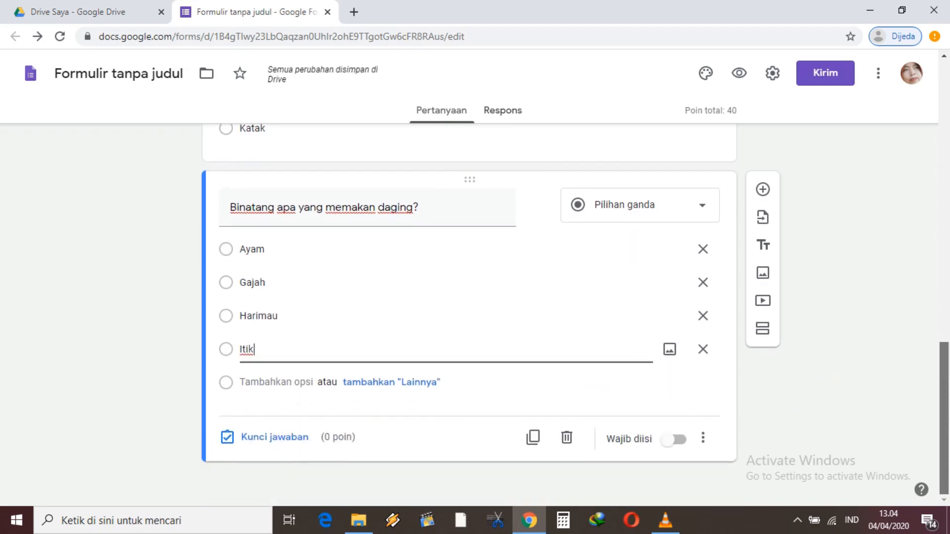
left_click(674, 439)
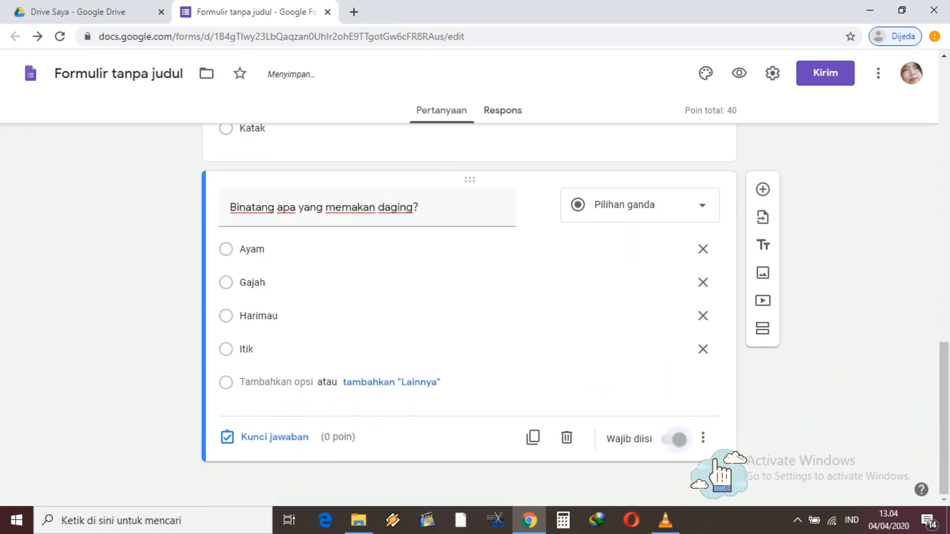
left_click(302, 453)
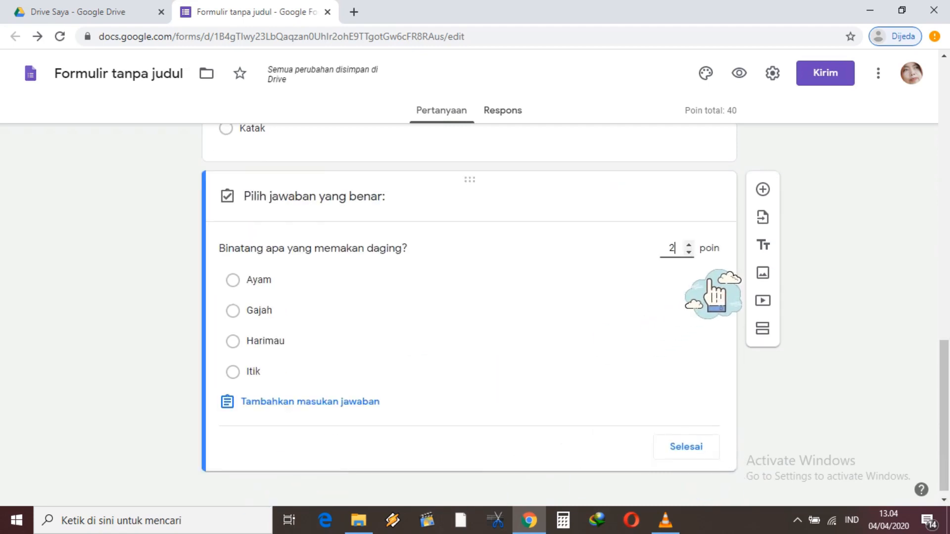
type("2")
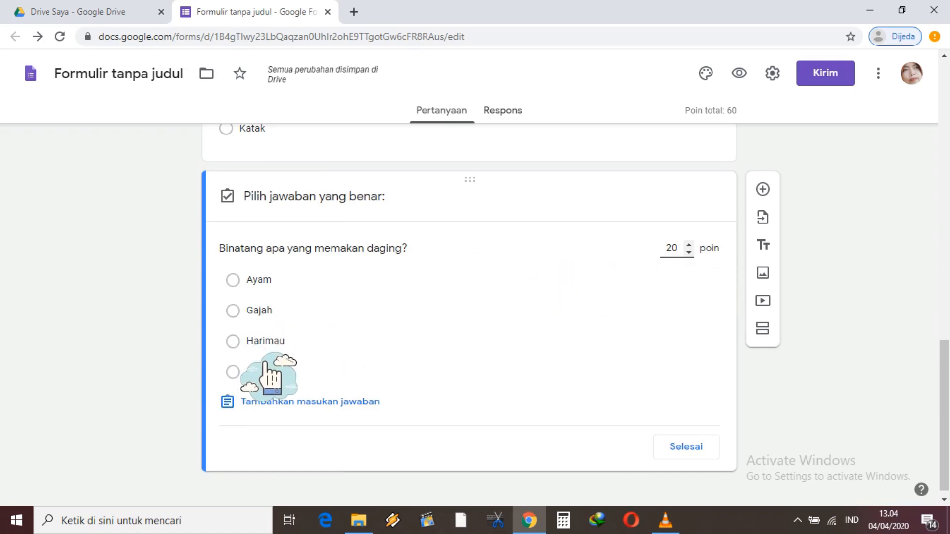
left_click(265, 344)
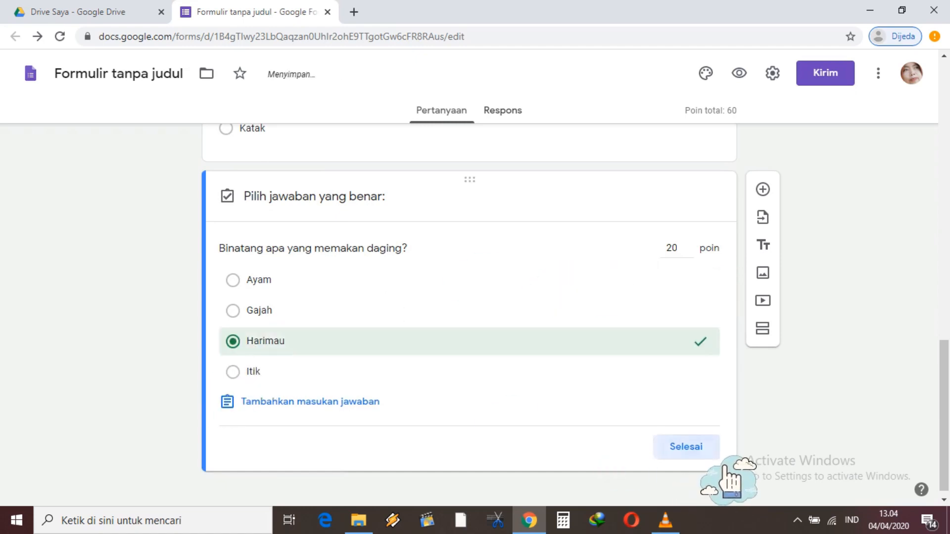
left_click(713, 451)
left_click_drag(947, 411, 949, 324)
scroll(809, 239, "down", 5)
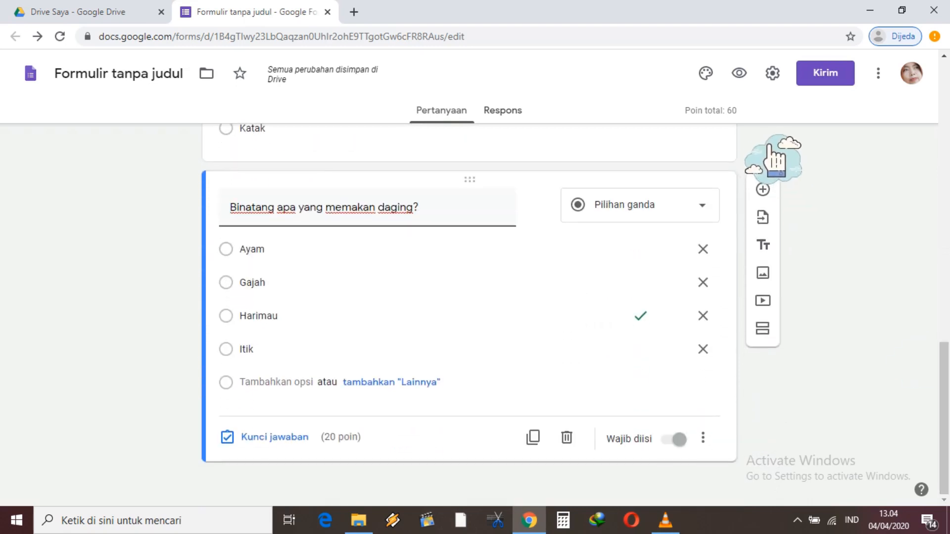
left_click(763, 189)
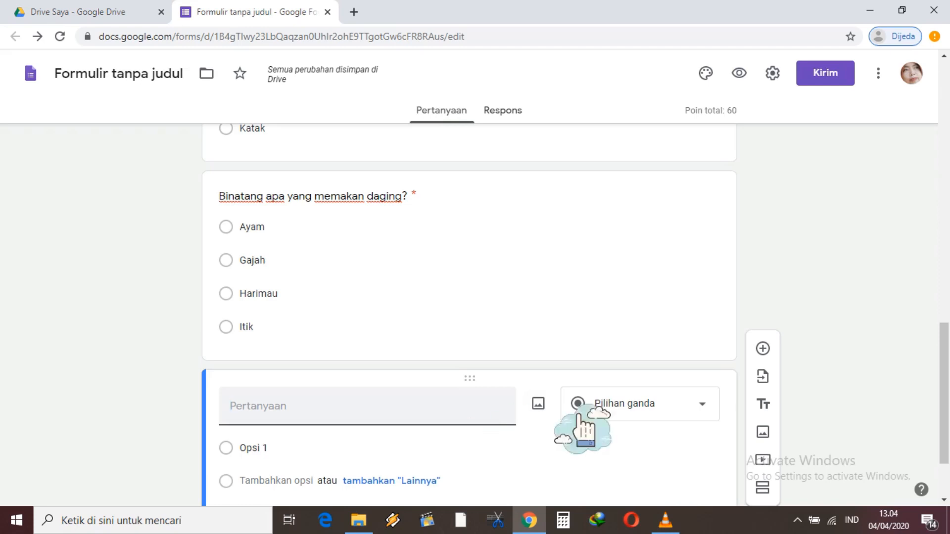
left_click(538, 403)
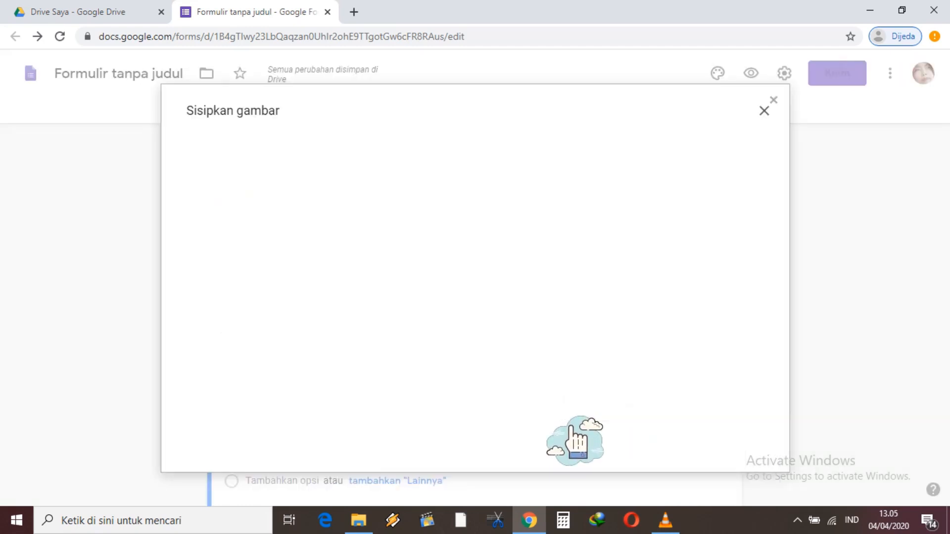
left_click(500, 373)
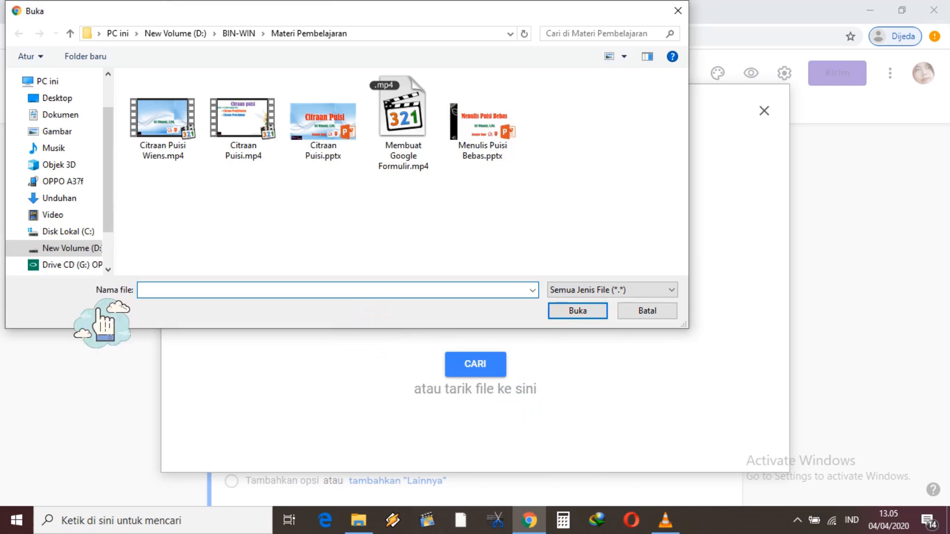
left_click(98, 203)
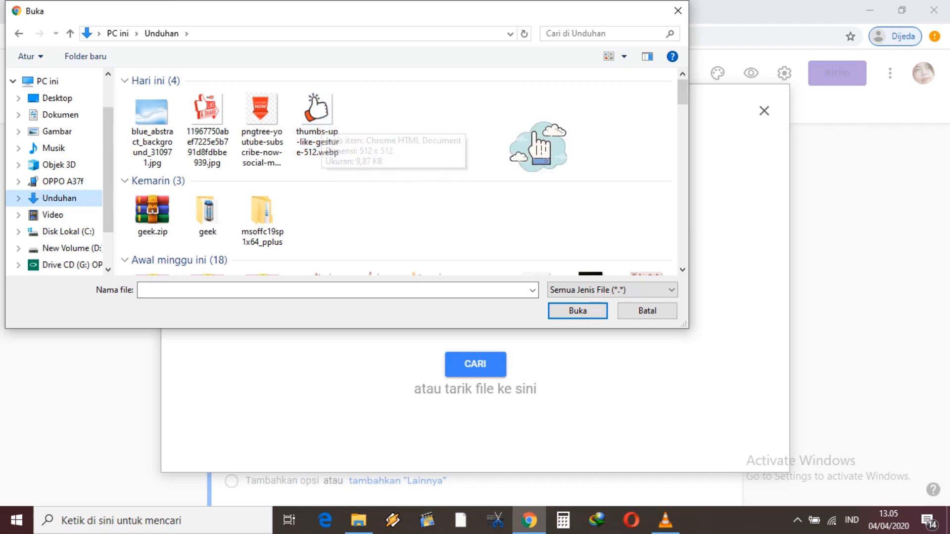
scroll(539, 87, "down", 3)
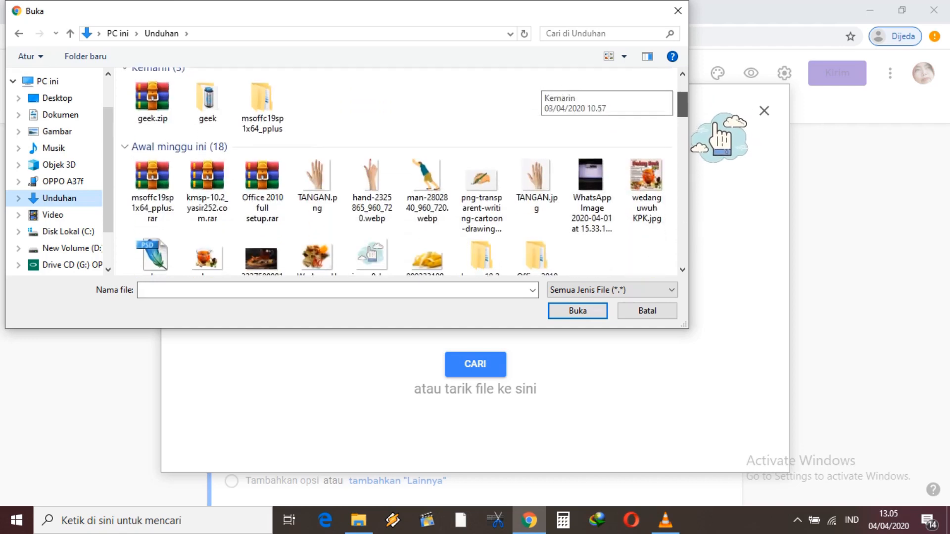
left_click_drag(686, 109, 685, 113)
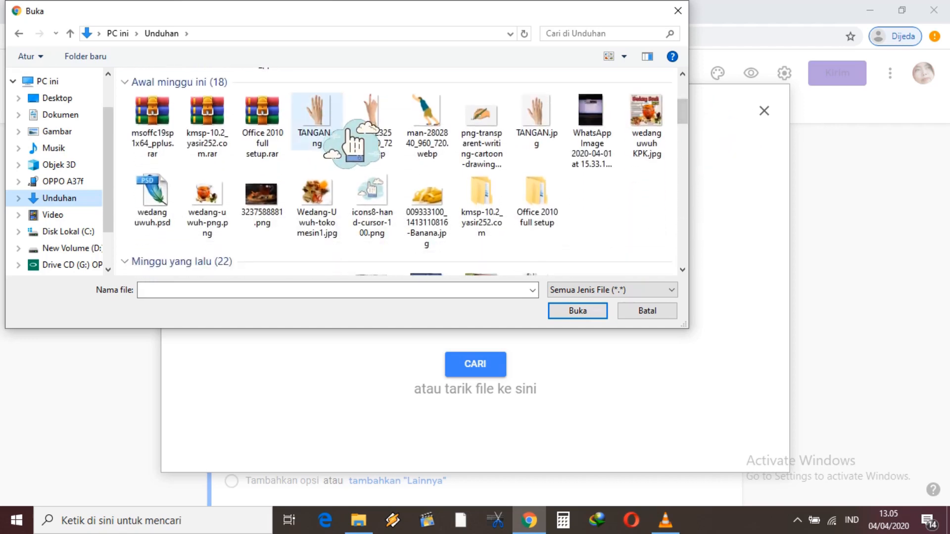
left_click(432, 194)
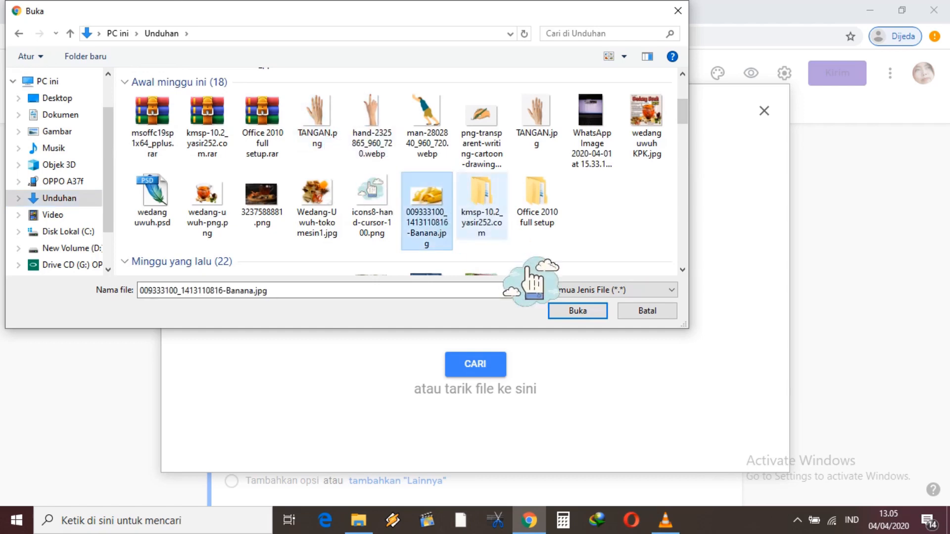
left_click(594, 317)
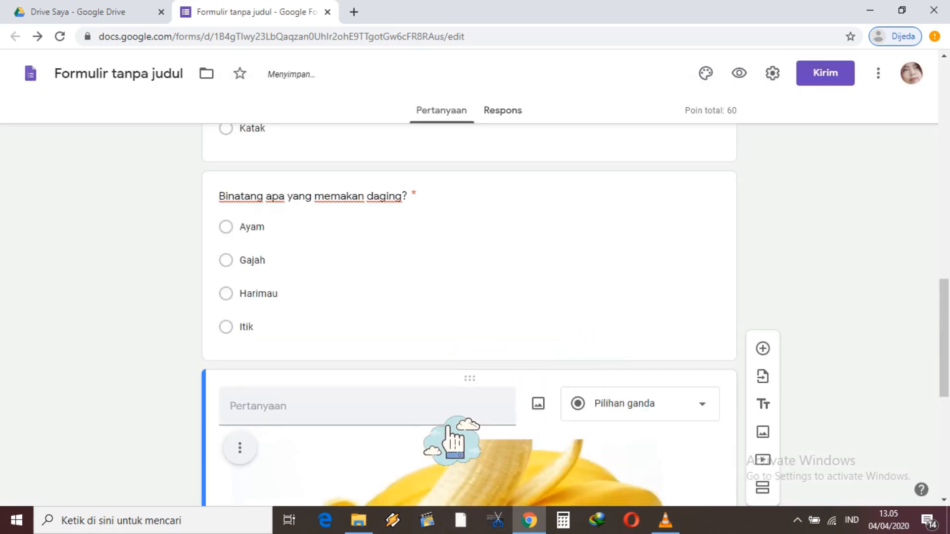
Title the banana image question "Mengandung vitamin apakah buah yang terdapat dalam gambar berikut?"
scroll(938, 336, "down", 2)
scroll(937, 336, "down", 2)
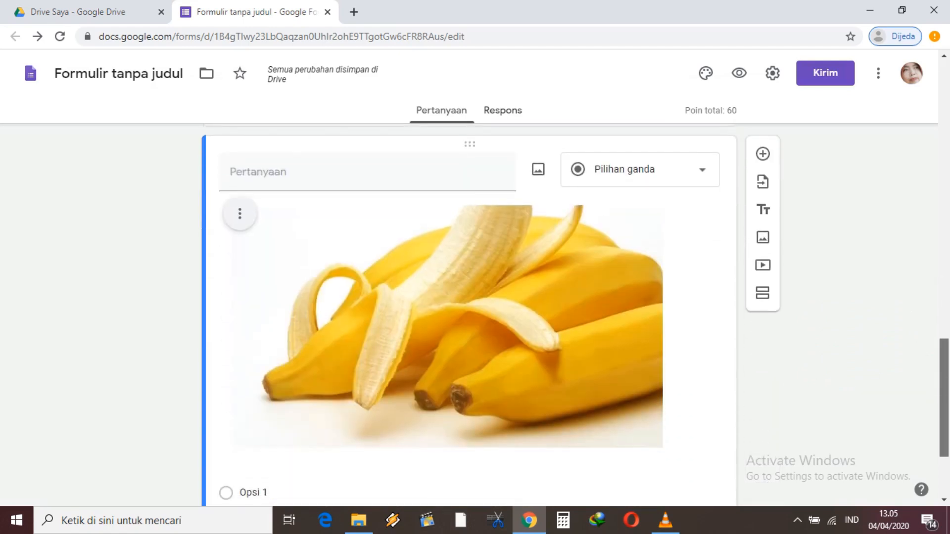
left_click(396, 186)
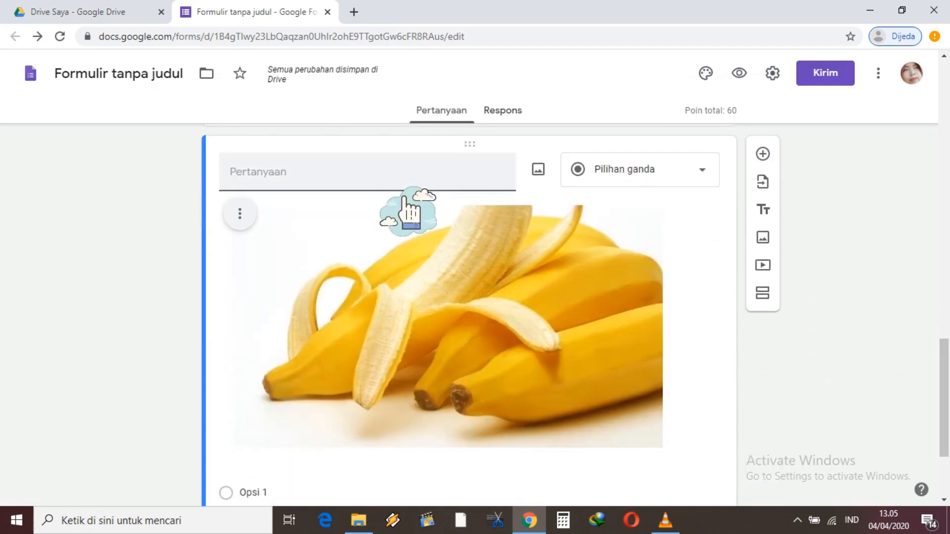
type("Mengandung vi")
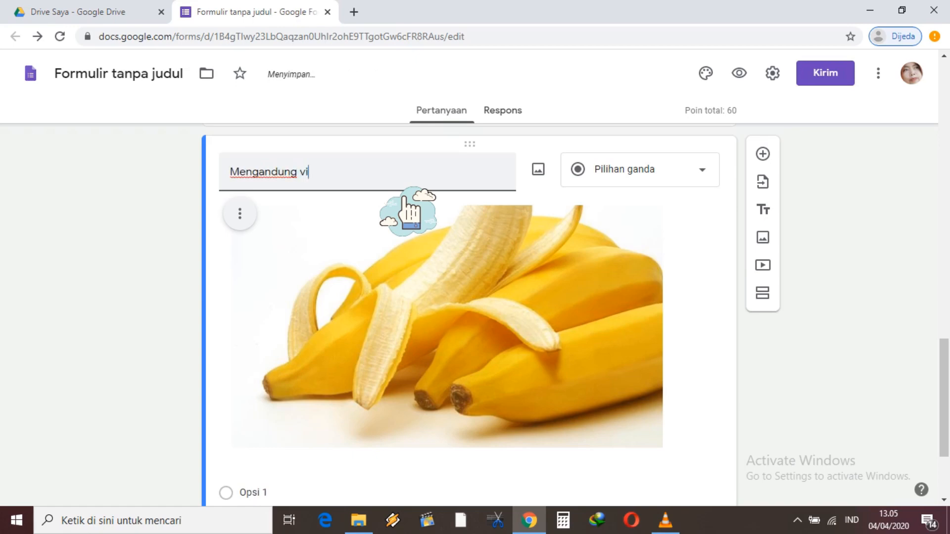
type("tamin ap")
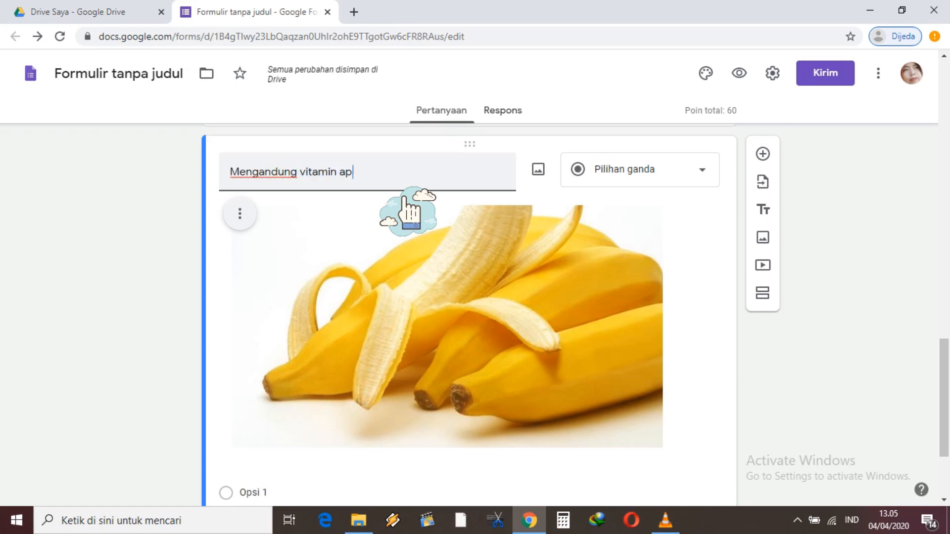
type("akah b")
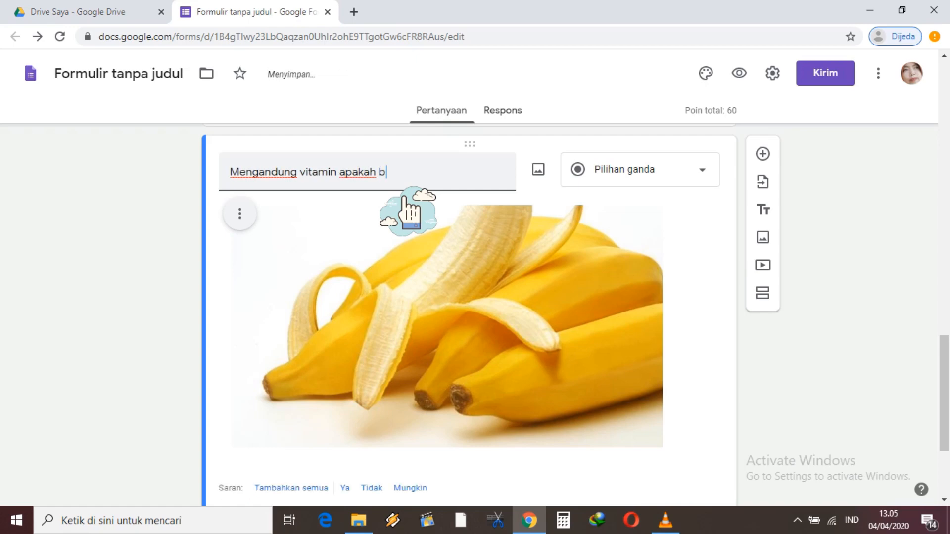
type("uah yang ")
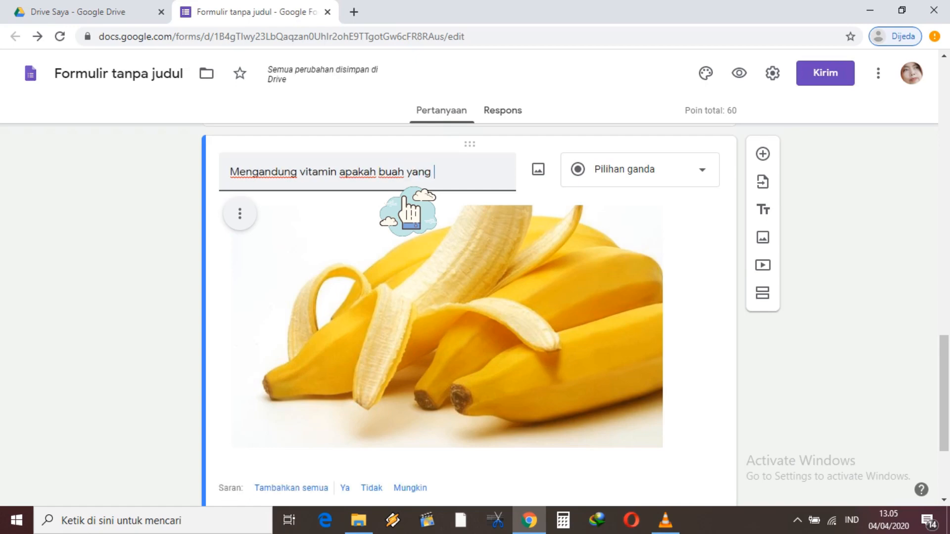
type("terdapa")
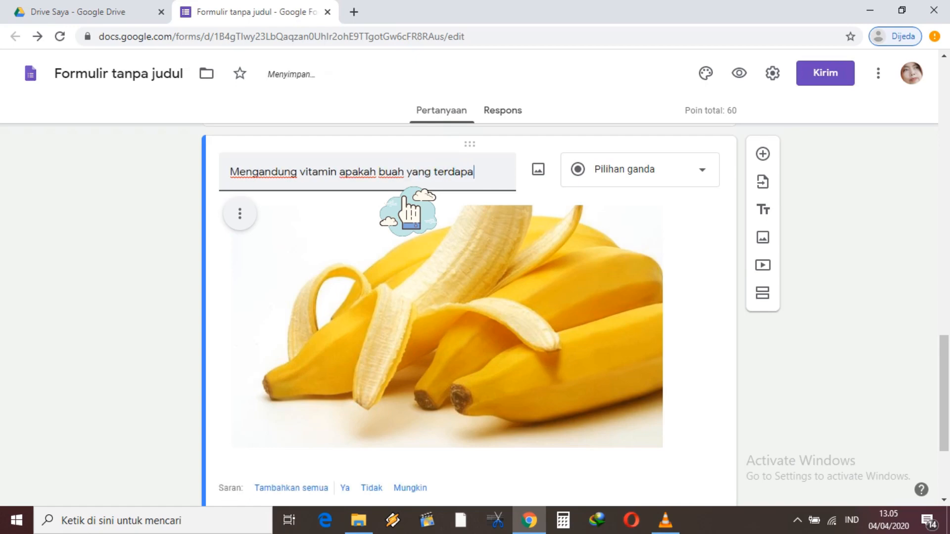
type("t dalam gambar berikut?")
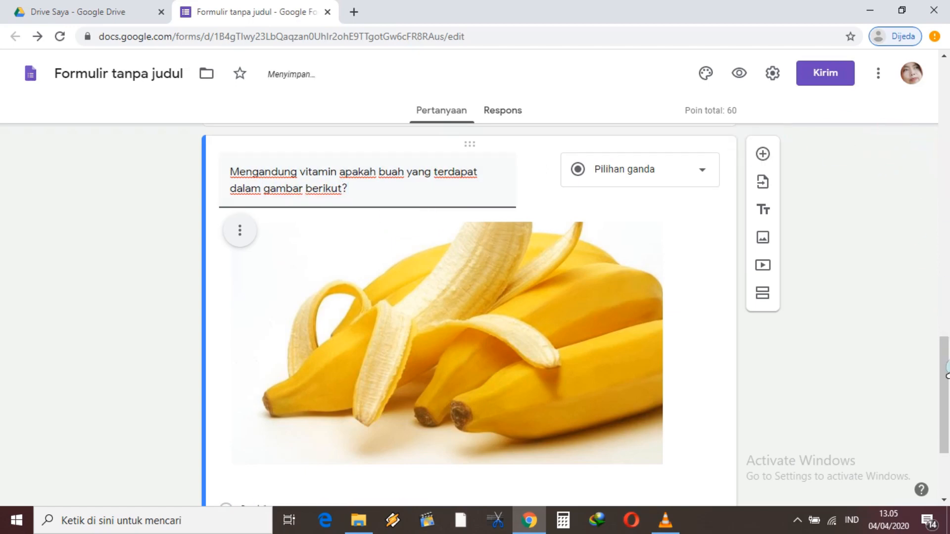
Give the banana image question the answer options A, B, C and D
scroll(945, 395, "down", 3)
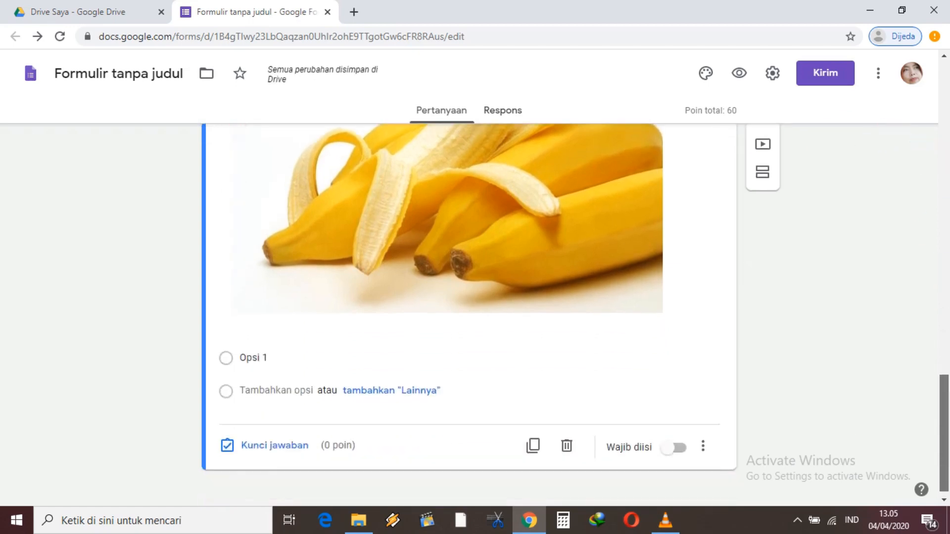
left_click(284, 375)
type("A")
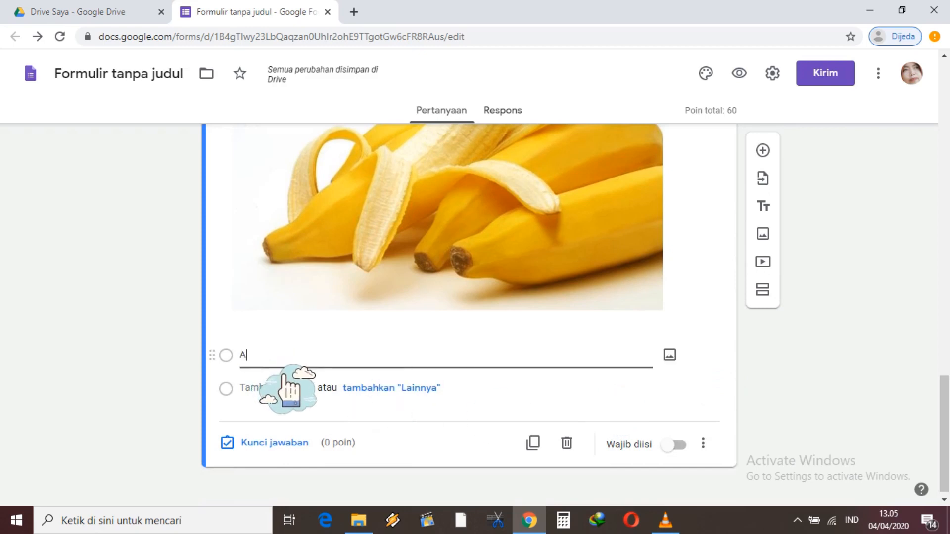
left_click(284, 402)
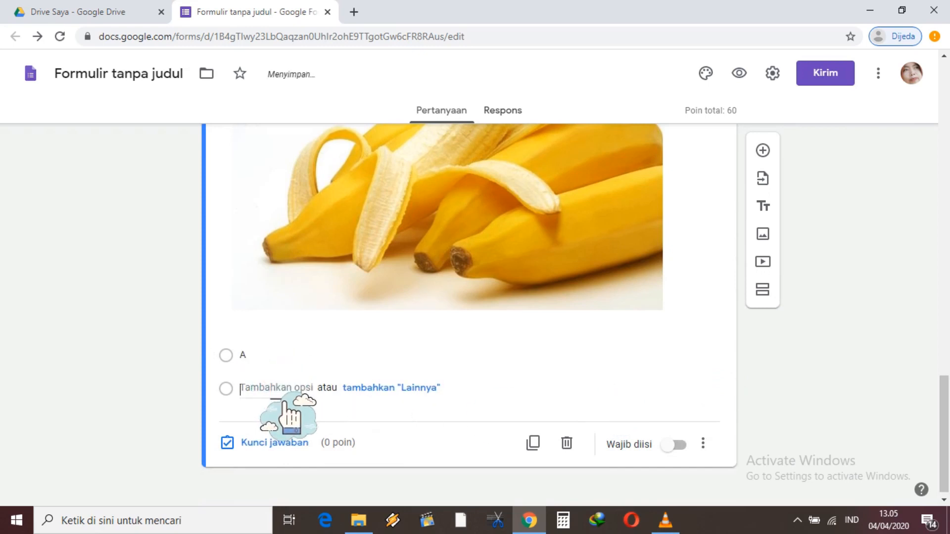
type("B")
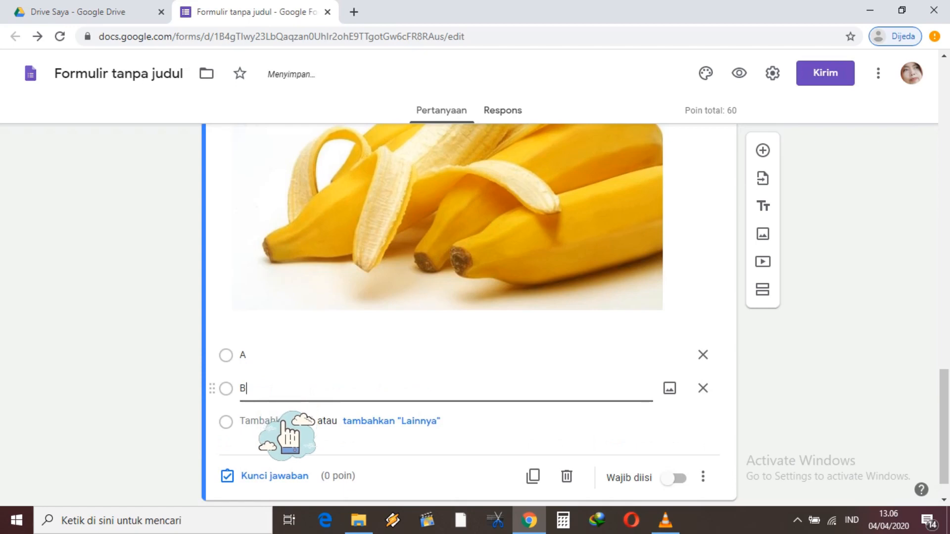
left_click(289, 448)
type("C")
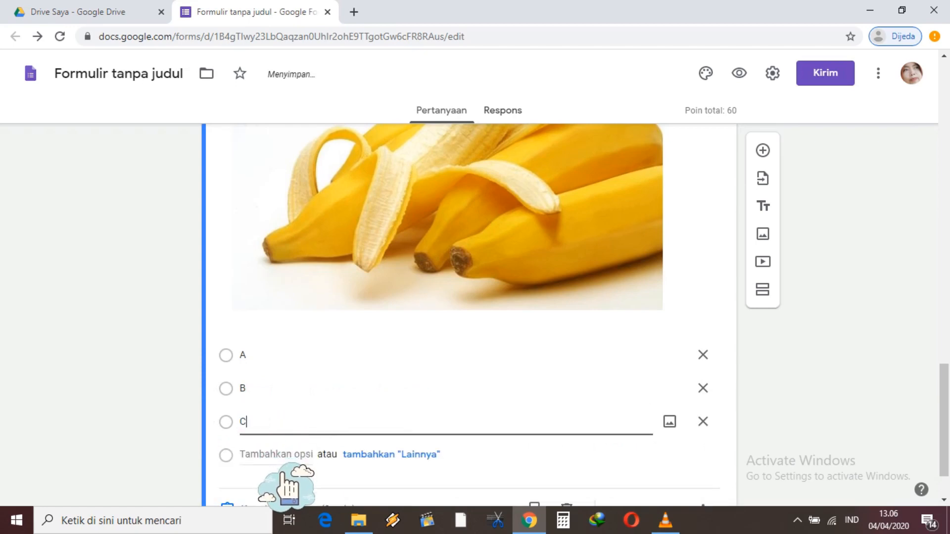
key("Return")
type("D")
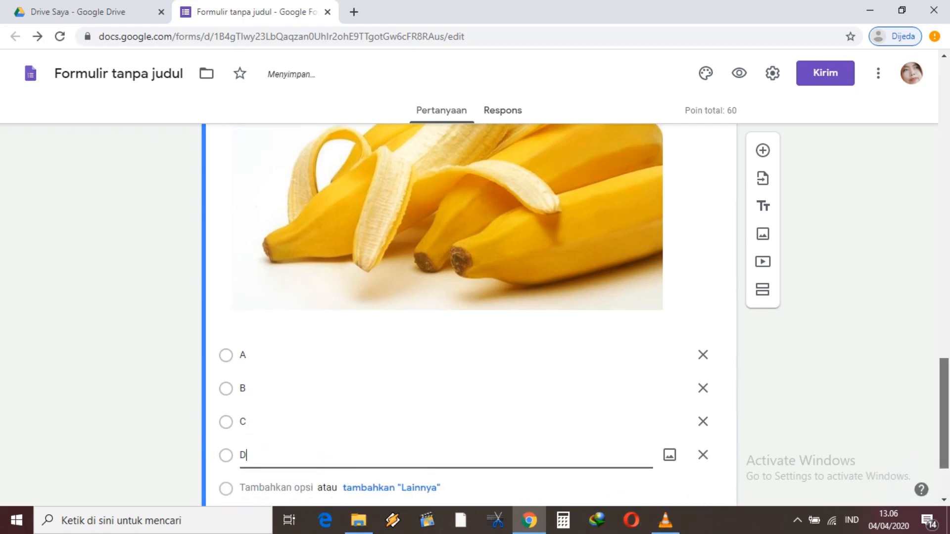
Make the banana image question required and set its answer key to A, worth 20 points
scroll(755, 481, "down", 2)
left_click(676, 439)
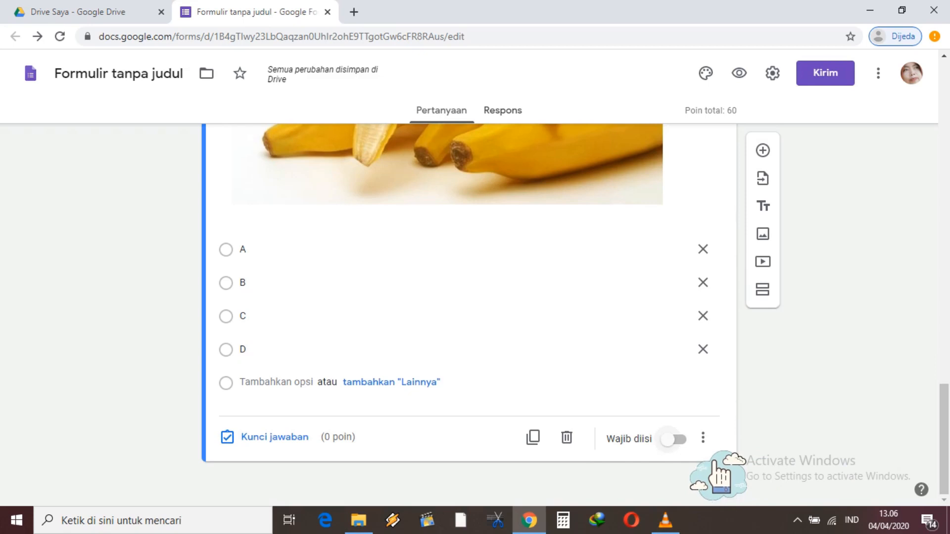
left_click(287, 443)
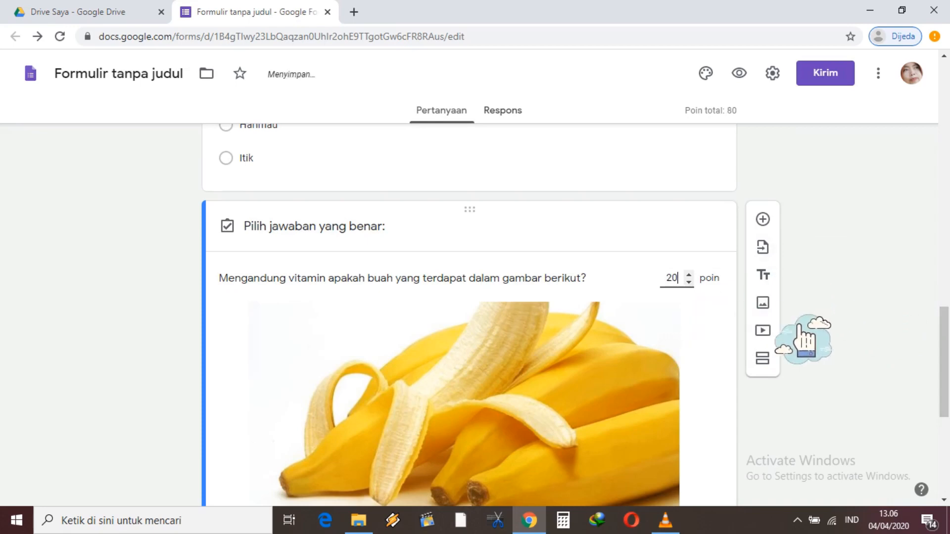
scroll(465, 317, "down", 8)
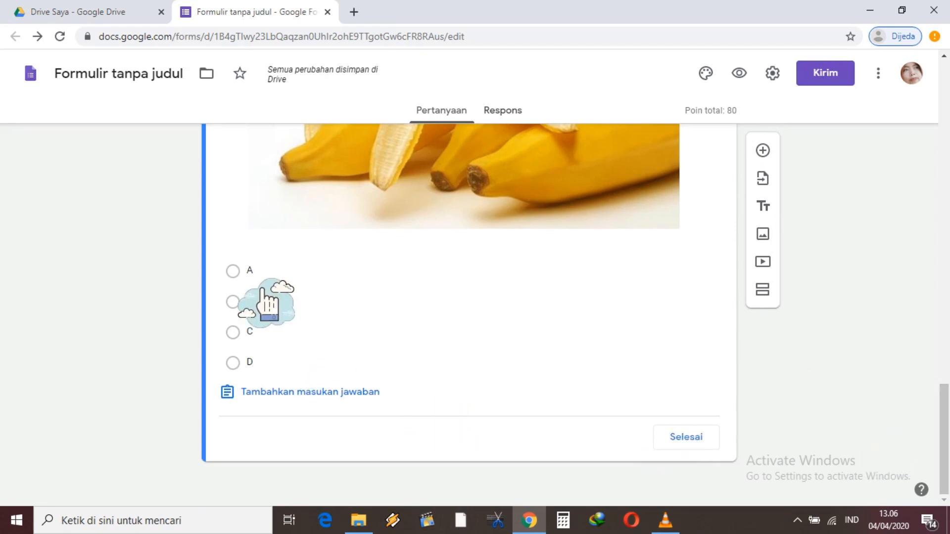
left_click(263, 280)
left_click(680, 442)
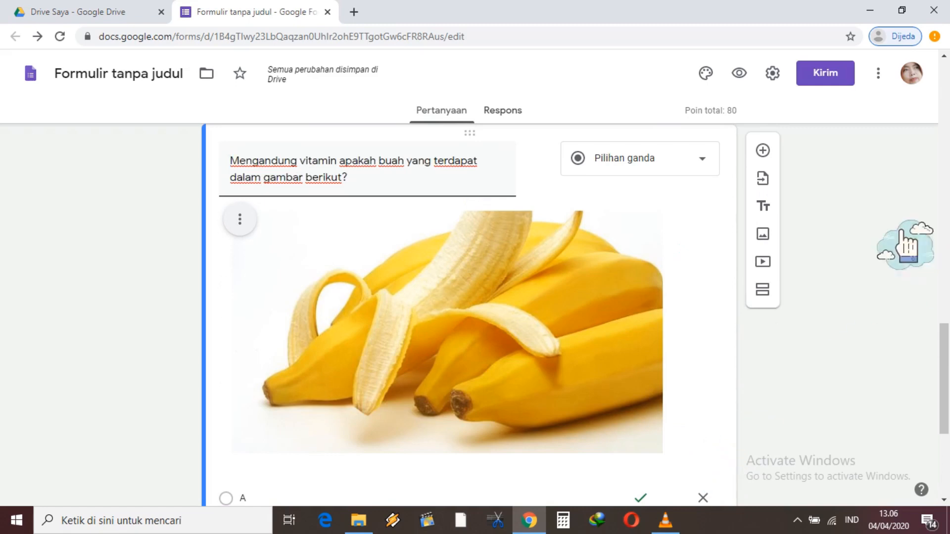
Add a new question below the banana question and open the video picker
left_click(790, 172)
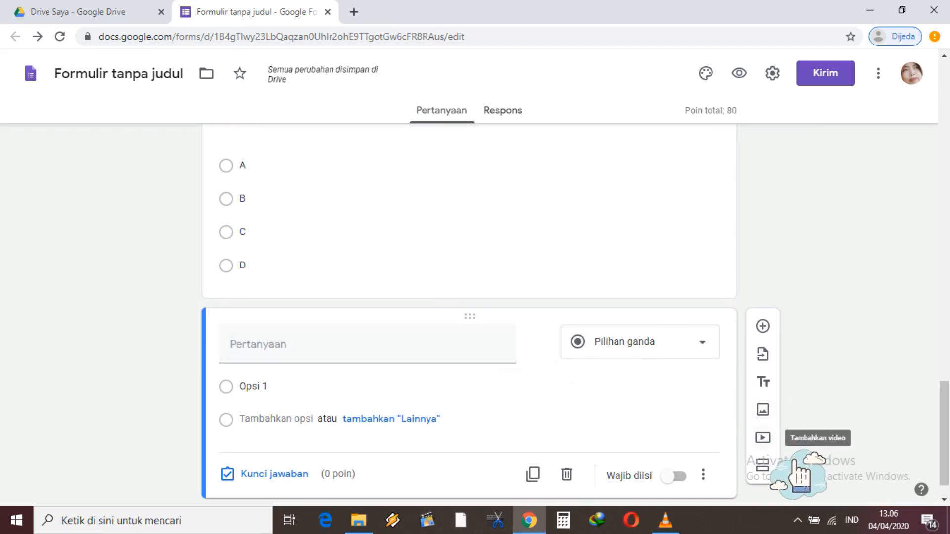
left_click(762, 438)
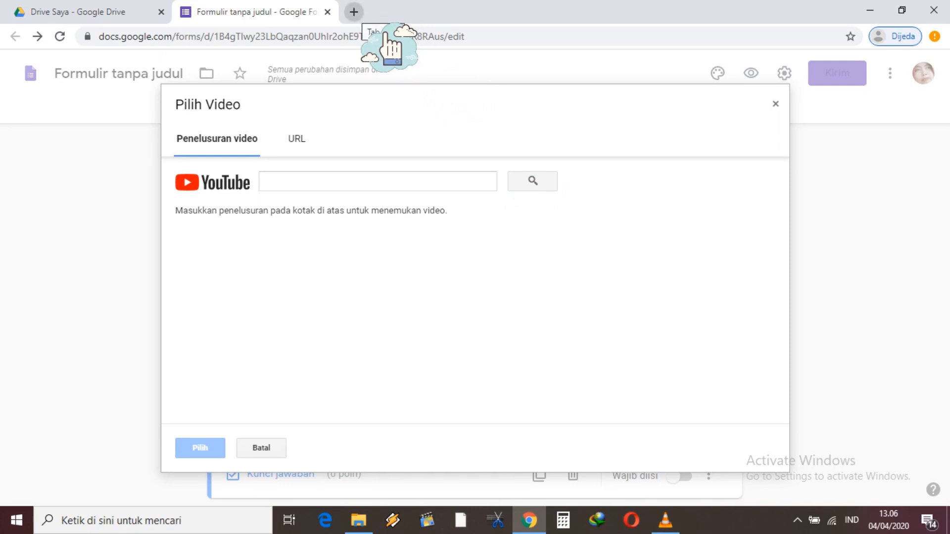
Open YouTube in a new browser tab and search for "film binatang"
left_click(354, 13)
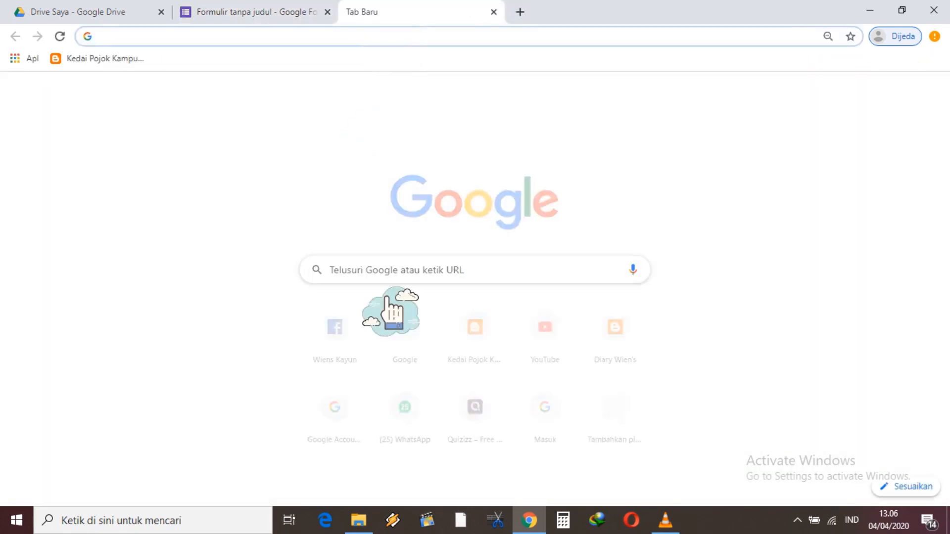
left_click(545, 337)
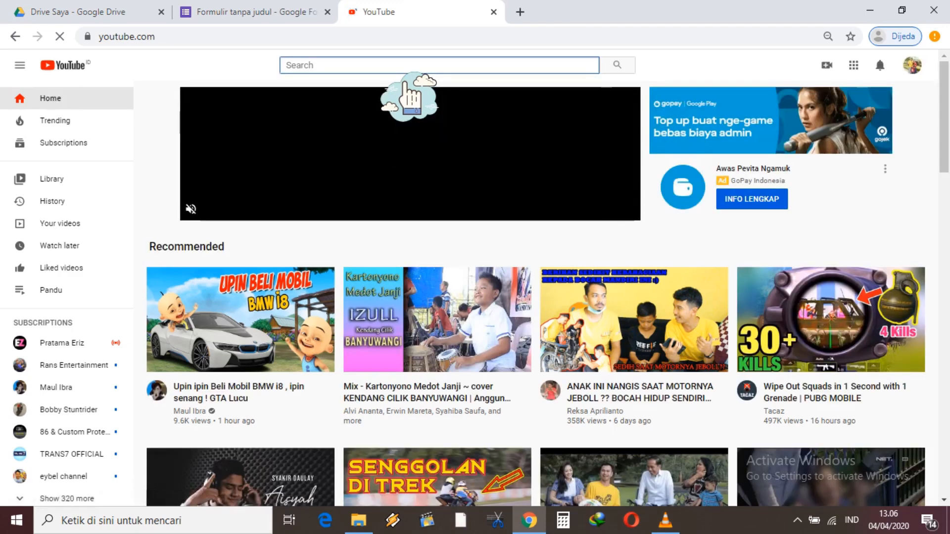
left_click(406, 72)
type("fi")
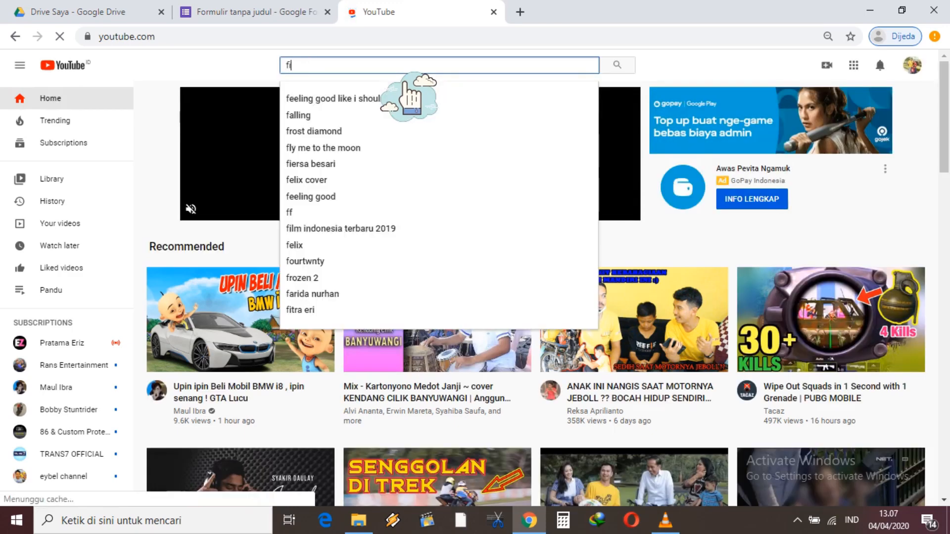
type("lm b")
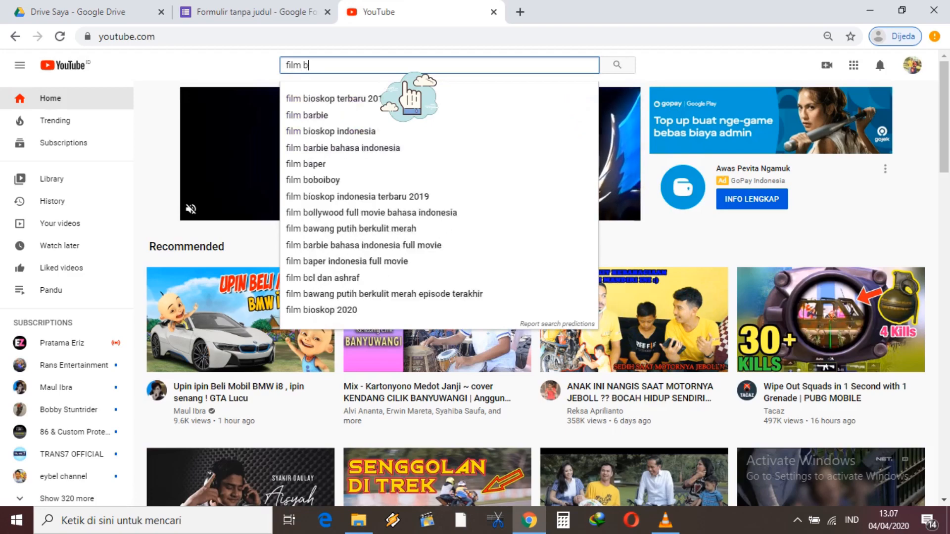
type("inatang")
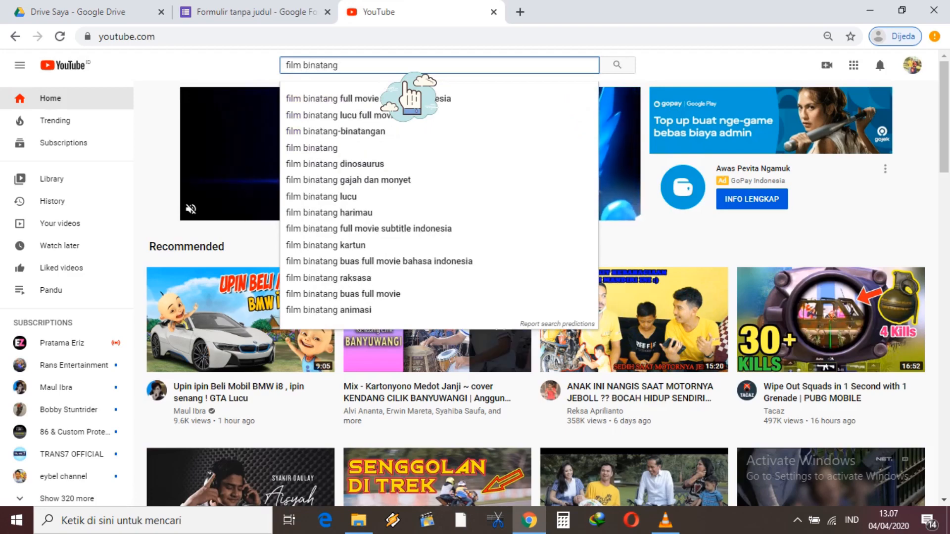
key("Return")
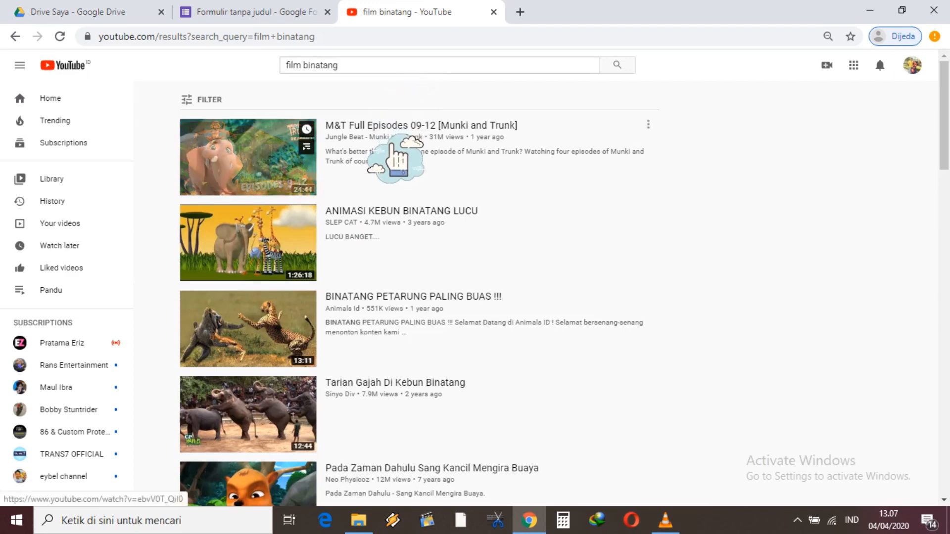
Open the video ANIMASI KEBUN BINATANG LUCU from the results and copy its web address
left_click(381, 230)
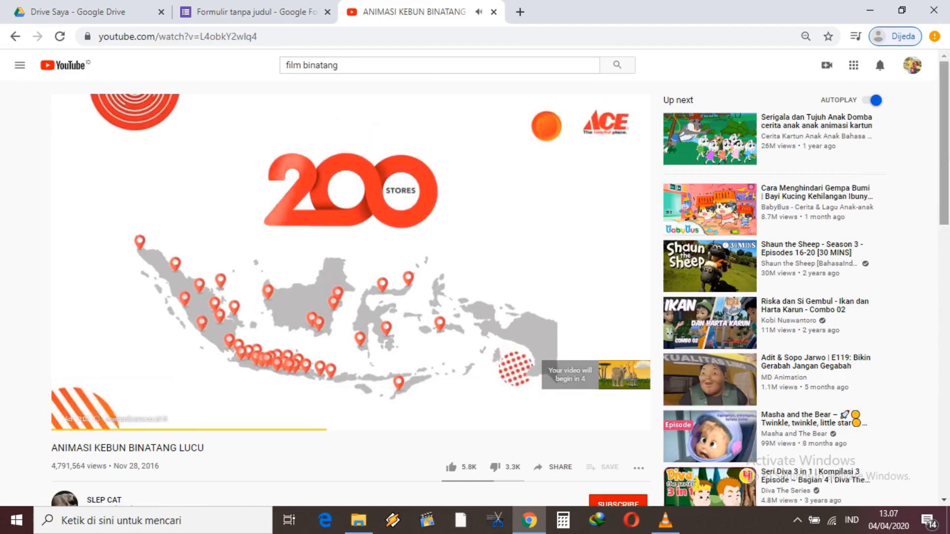
scroll(381, 232, "down", 1)
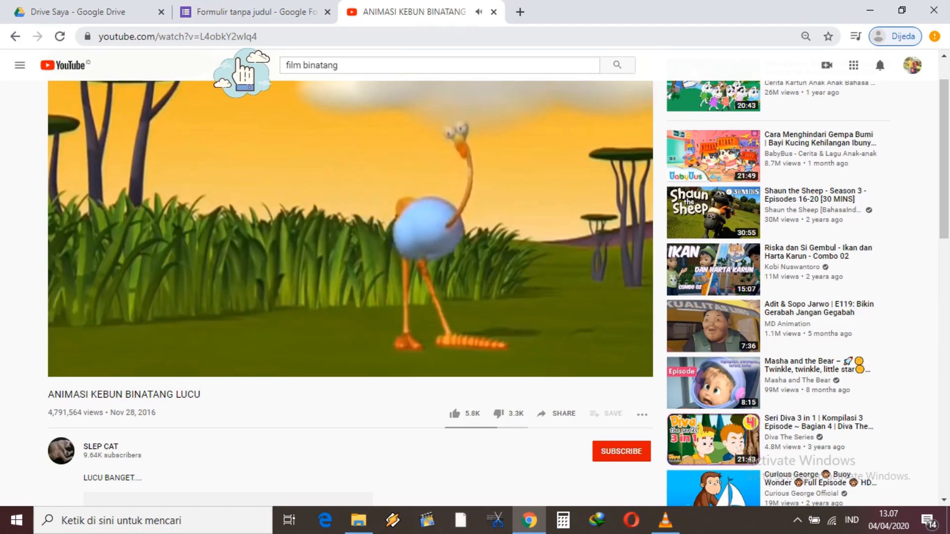
left_click(245, 41)
key("ctrl+c")
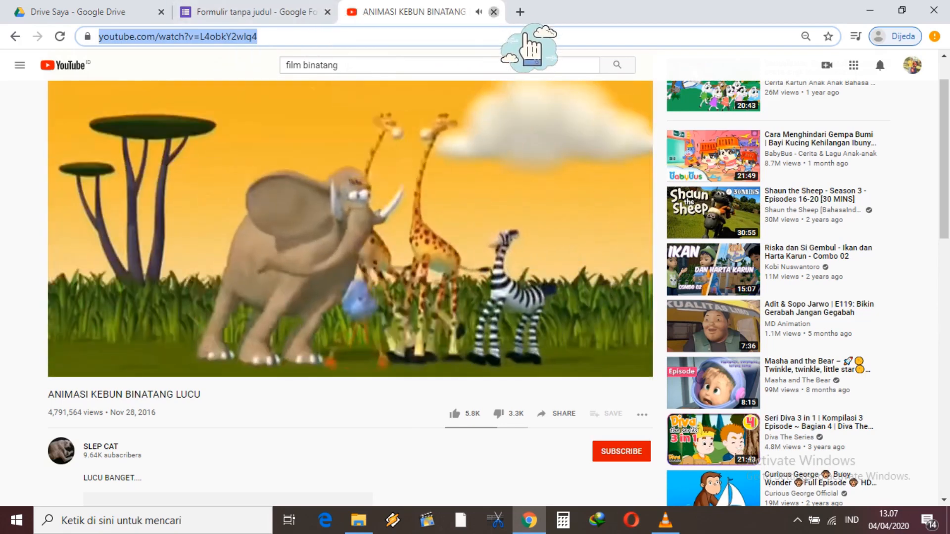
Close the YouTube page, find the video in the form's video picker using the copied link, and insert ANIMASI KEBUN BINATANG LUCU
key("ctrl+w")
left_click(308, 183)
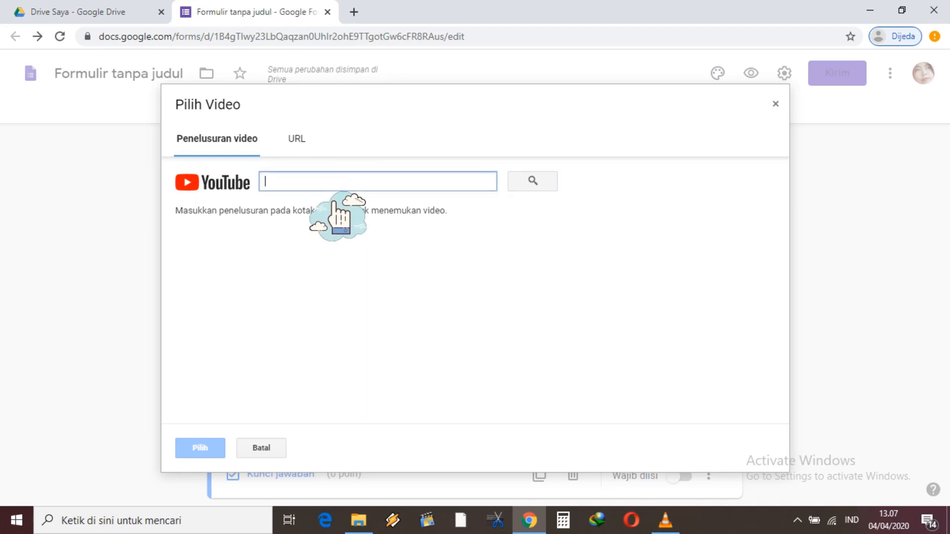
key("ctrl+v")
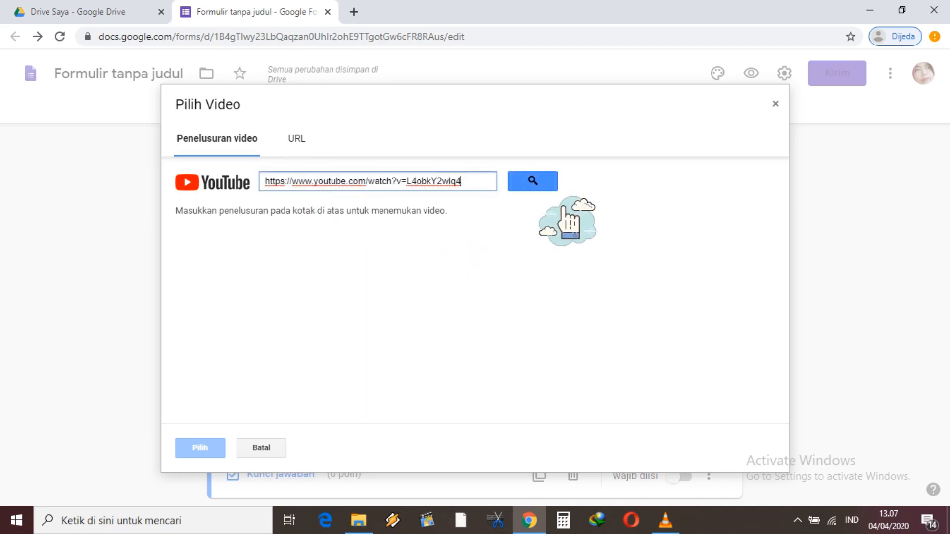
left_click(540, 186)
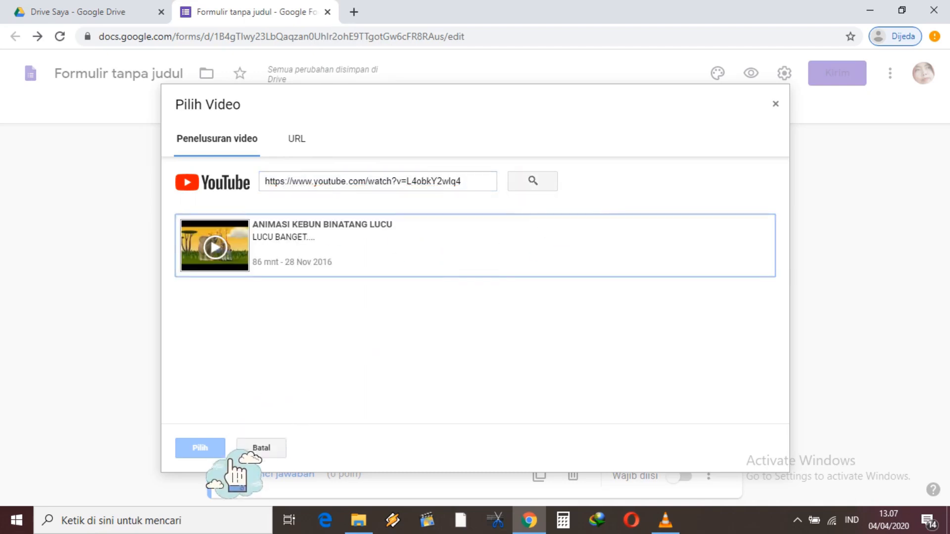
left_click(251, 267)
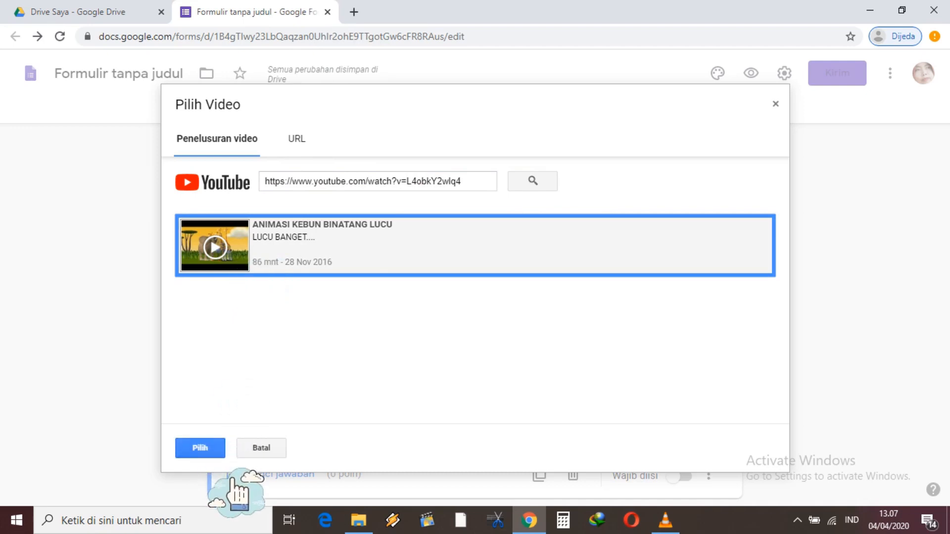
left_click(222, 452)
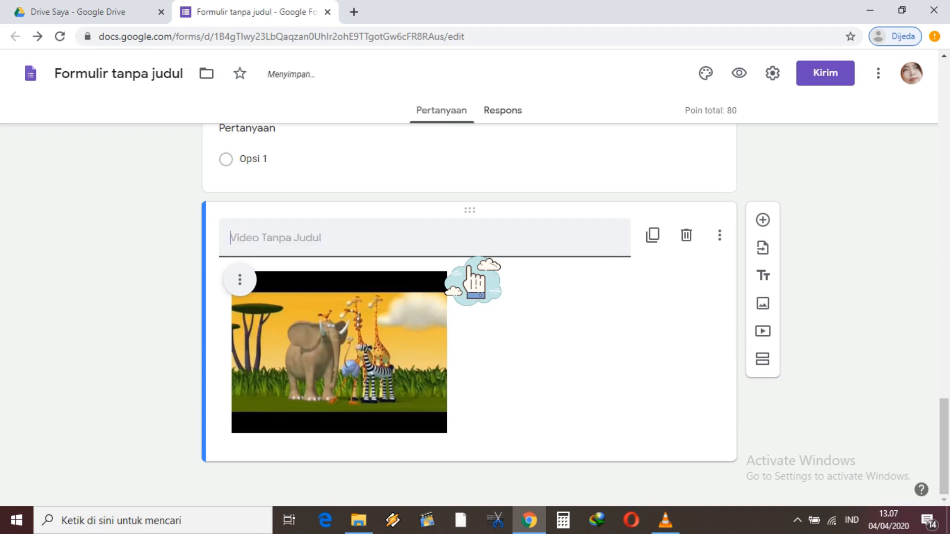
Title the inserted video "Binatang apakah yang terdapat dalam video berikut?"
type("Binatang apakah yang terdapat")
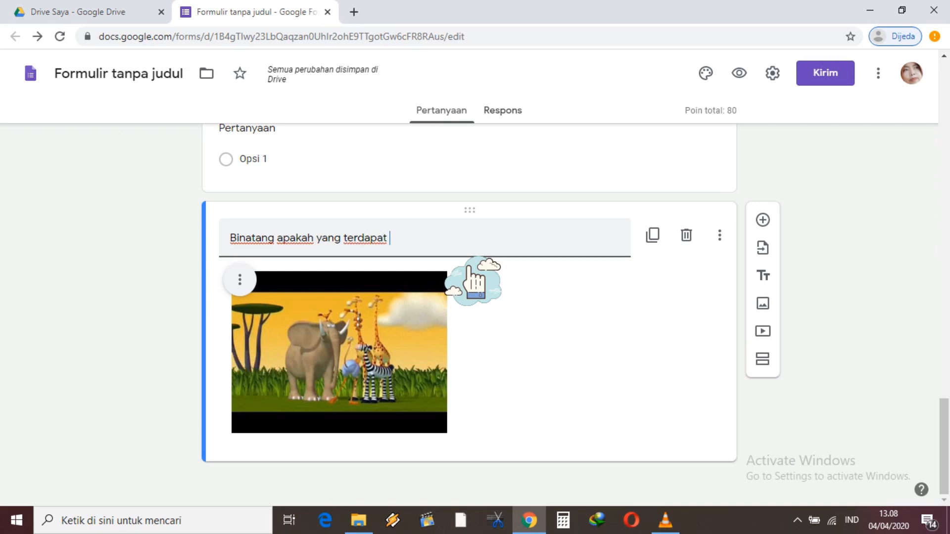
type("video")
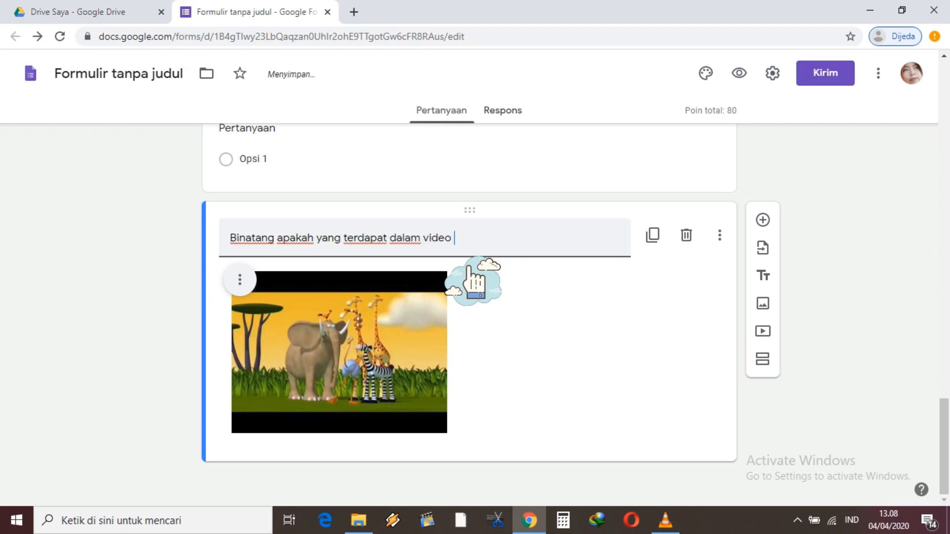
type(" ber")
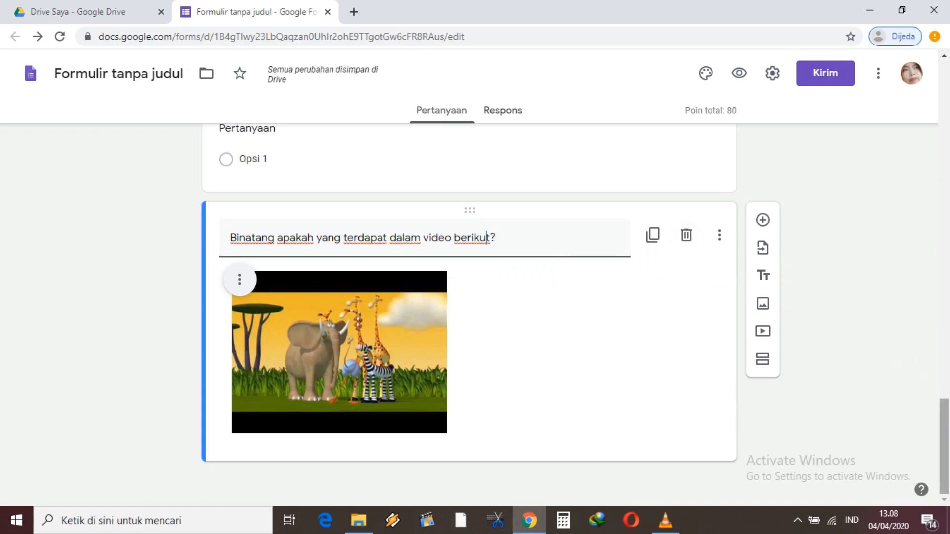
scroll(471, 312, "up", 1)
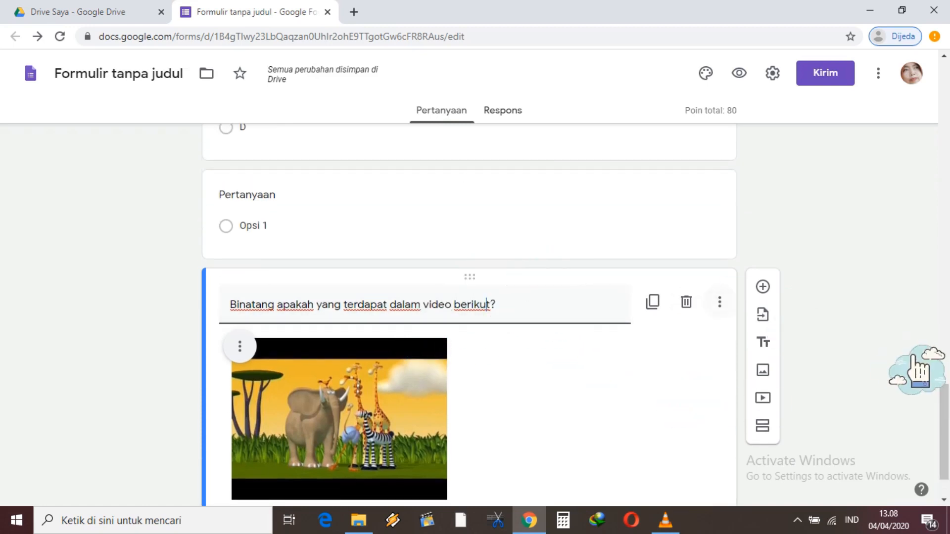
scroll(942, 420, "down", 1)
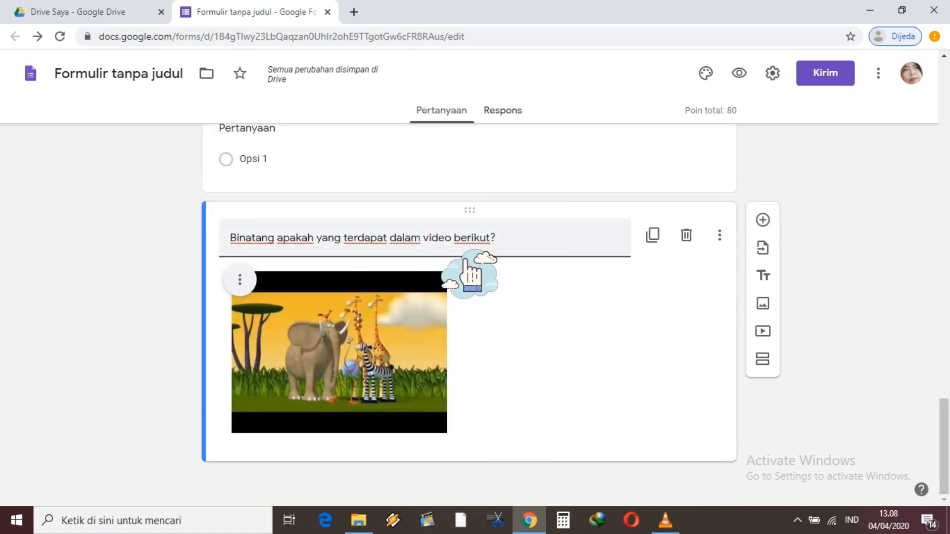
Reword the start of the video's title so it reads "Perhatikan tayangan video berikut?"
left_click_drag(421, 239, 249, 248)
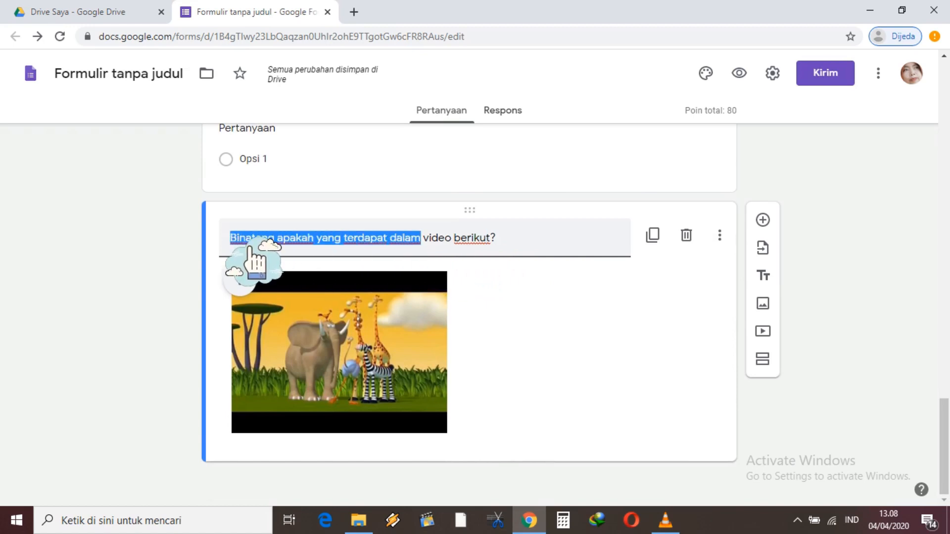
type("Per")
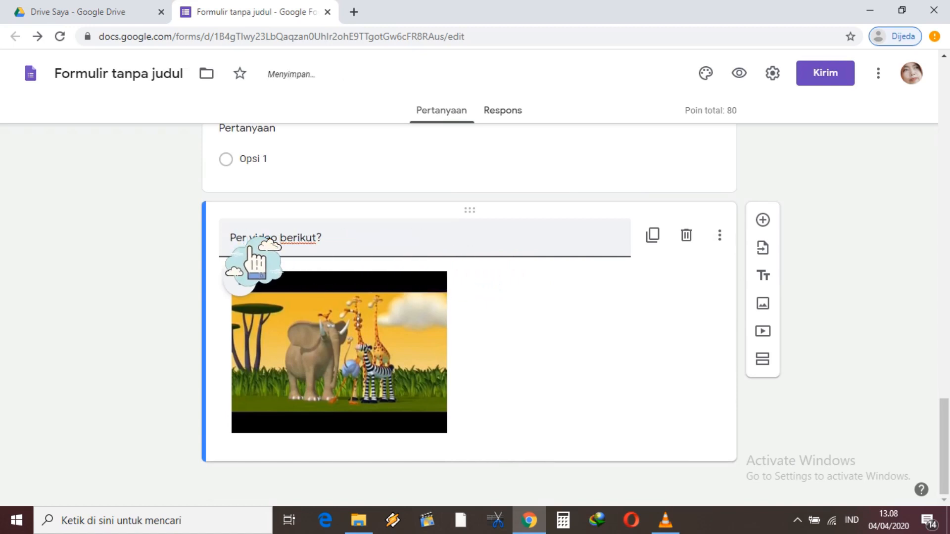
type("hatikan")
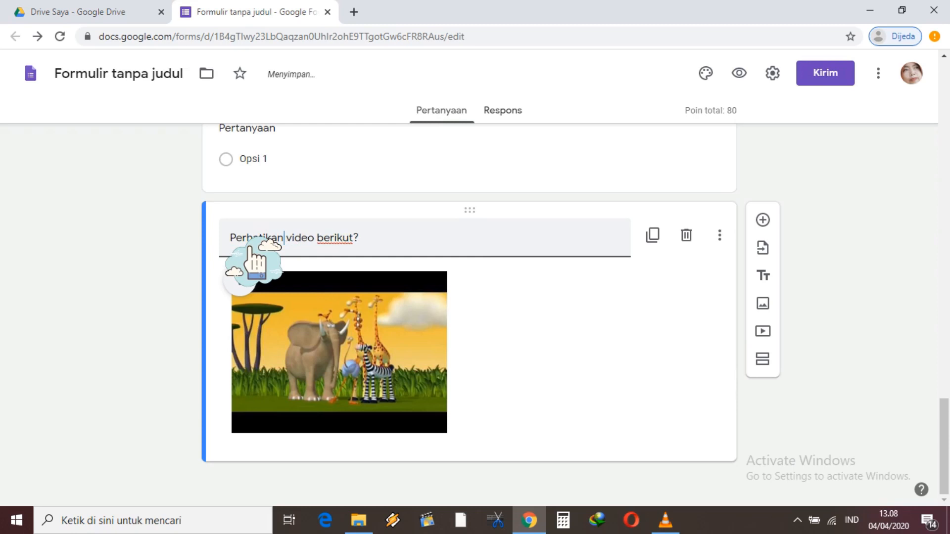
type(" tayang")
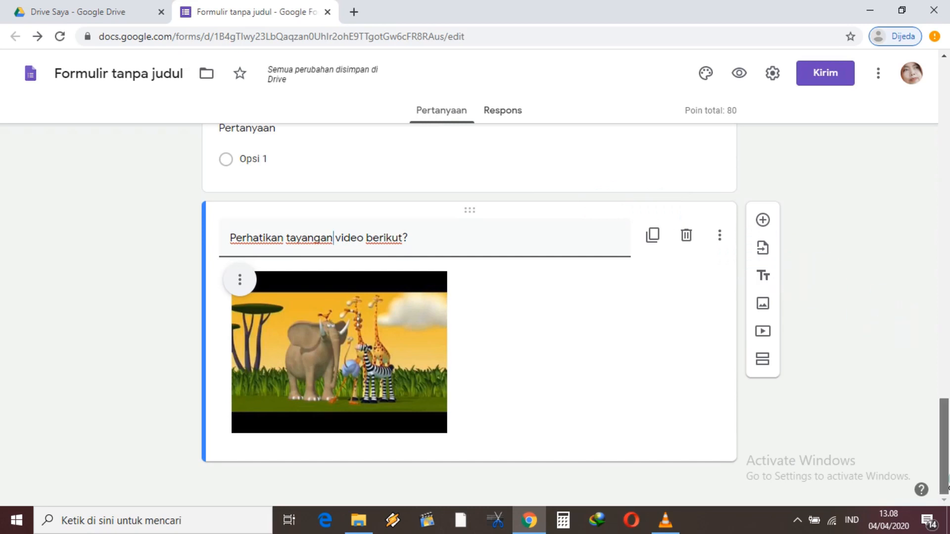
Delete the empty placeholder question located just above the video item
scroll(948, 487, "up", 3)
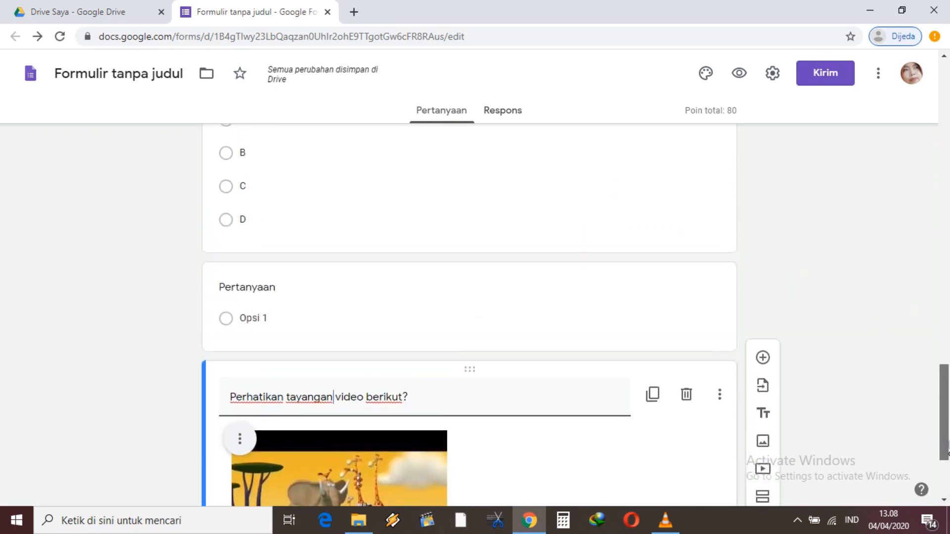
left_click(305, 316)
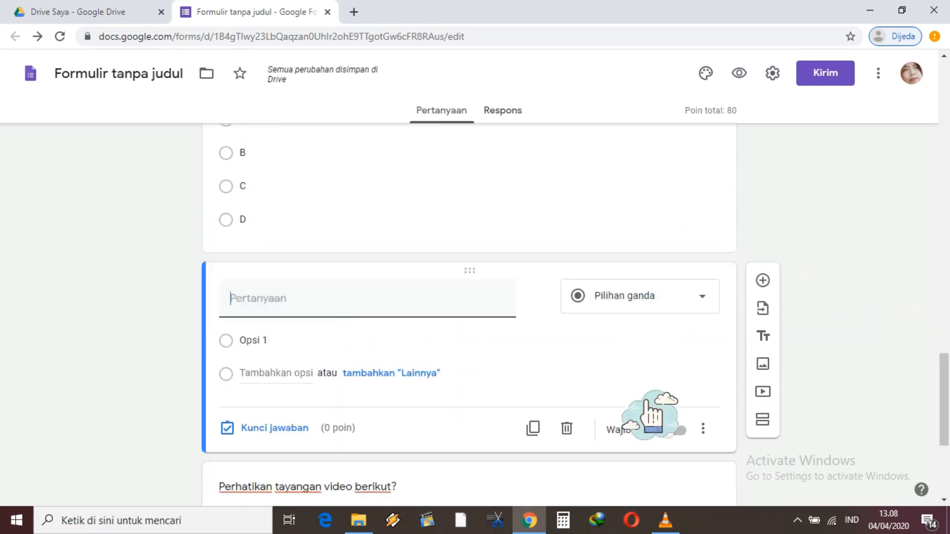
left_click(567, 428)
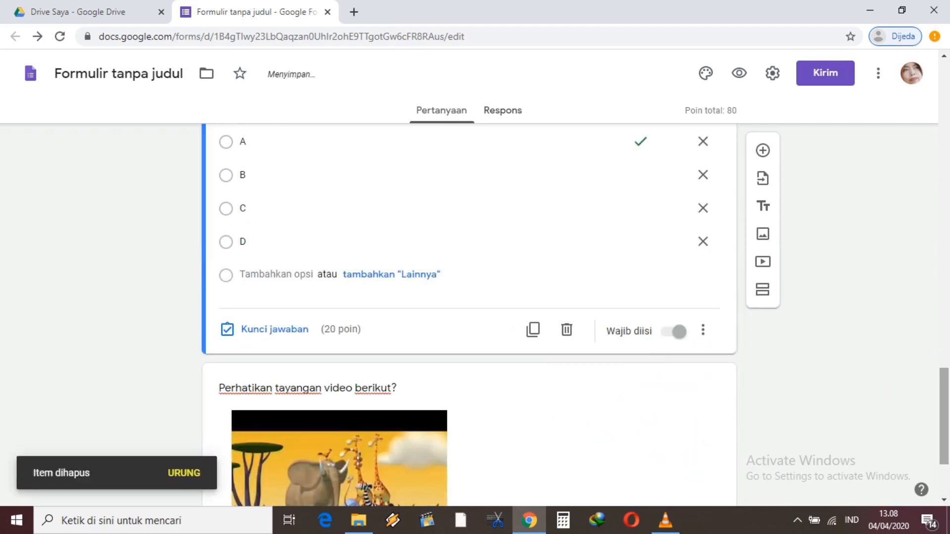
Add a multiple-choice question below the video titled "Binatang apa saja yang terdapat dalam tayangan video tersebut?"
scroll(470, 307, "down", 3)
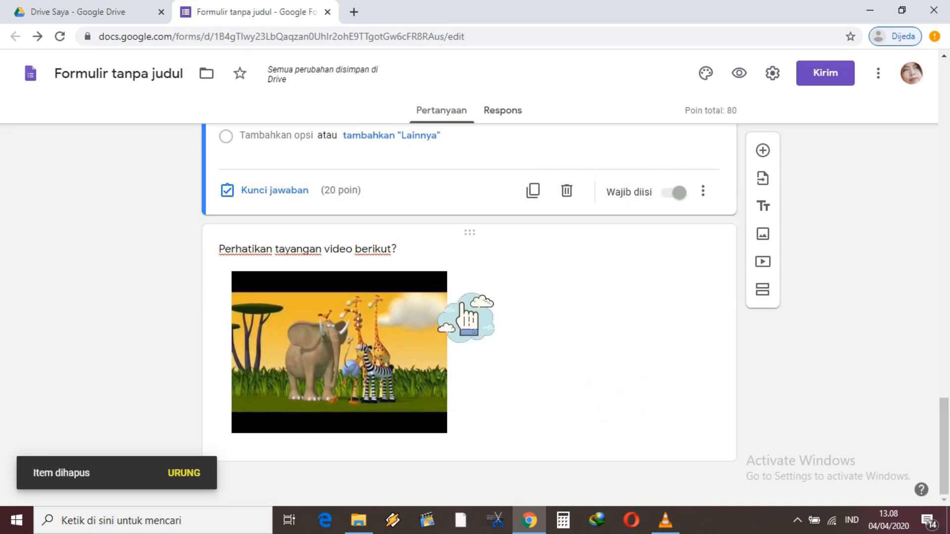
left_click(416, 276)
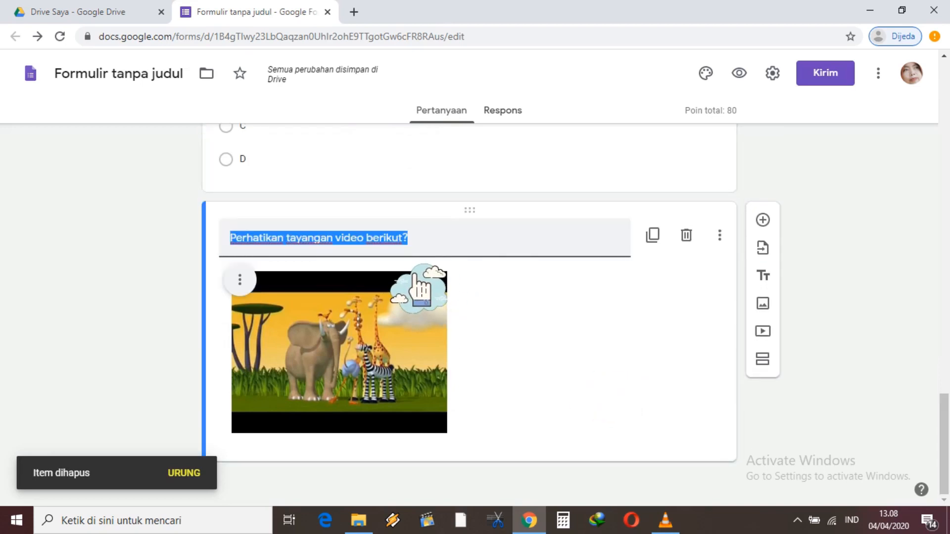
left_click(797, 243)
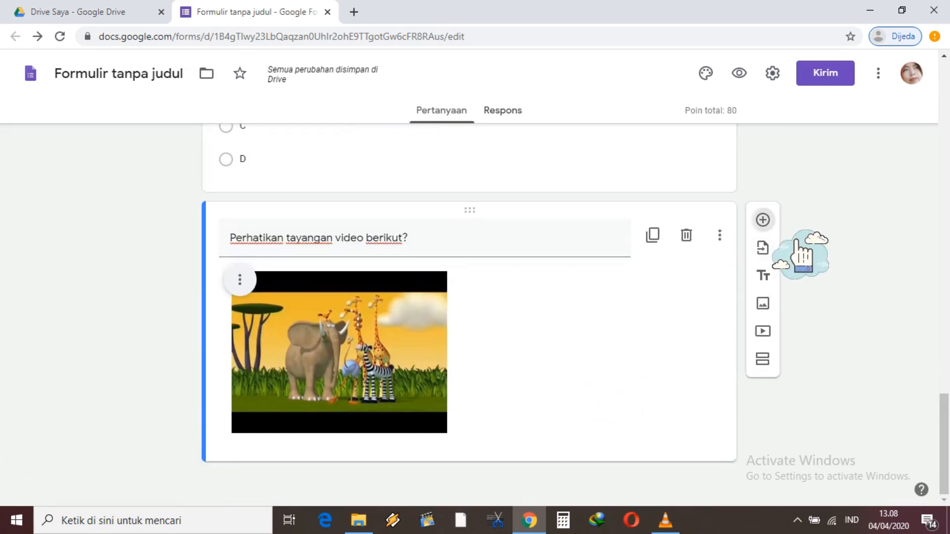
left_click(763, 220)
type("B")
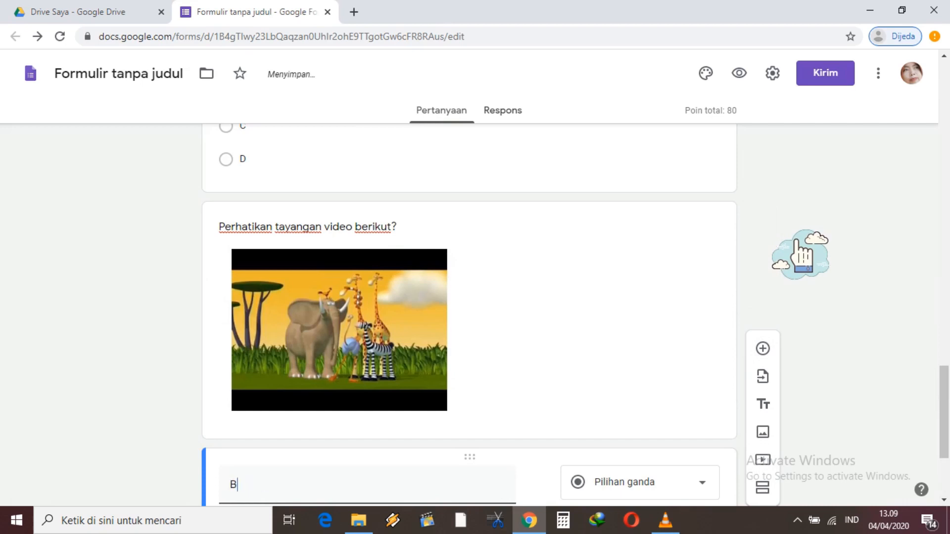
type("i")
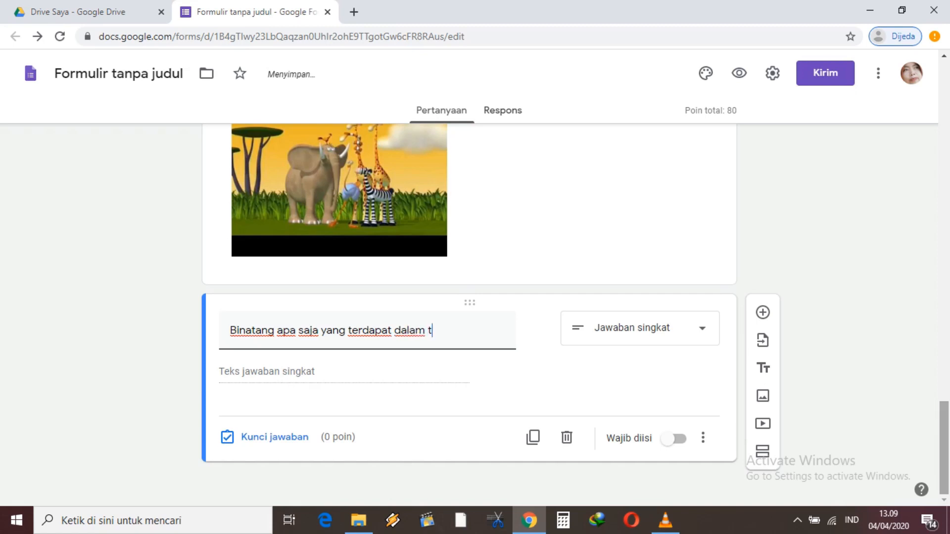
type("ayangan v")
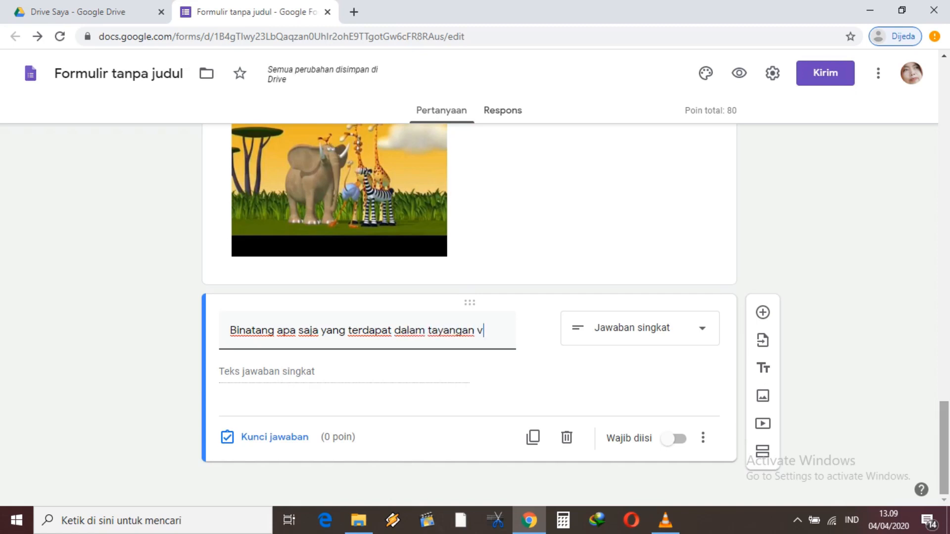
type("ideo")
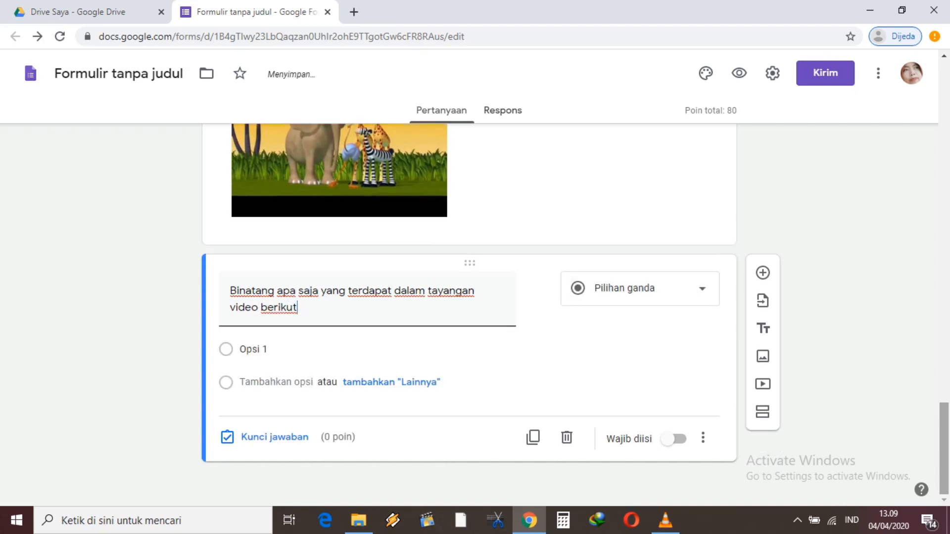
type("b")
key("BackSpace")
type("te")
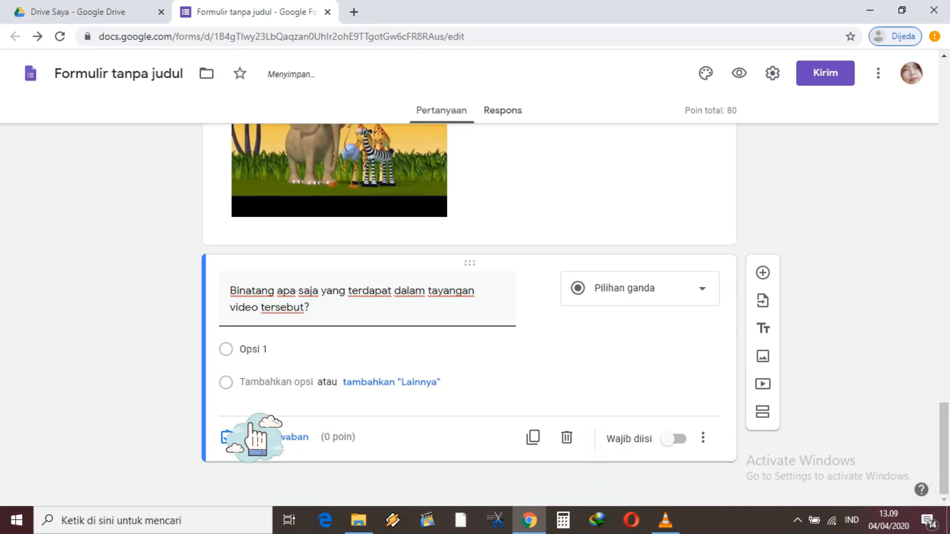
Enter "Gajah, Kucing, dan Jerapah" as the first answer option and begin a second option with "Gajah,"
left_click(296, 372)
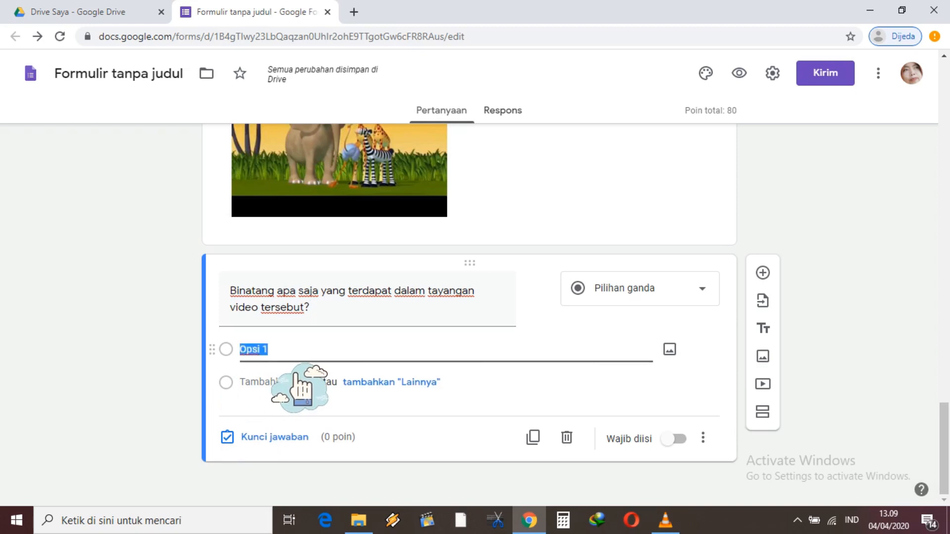
type("ah, Ku")
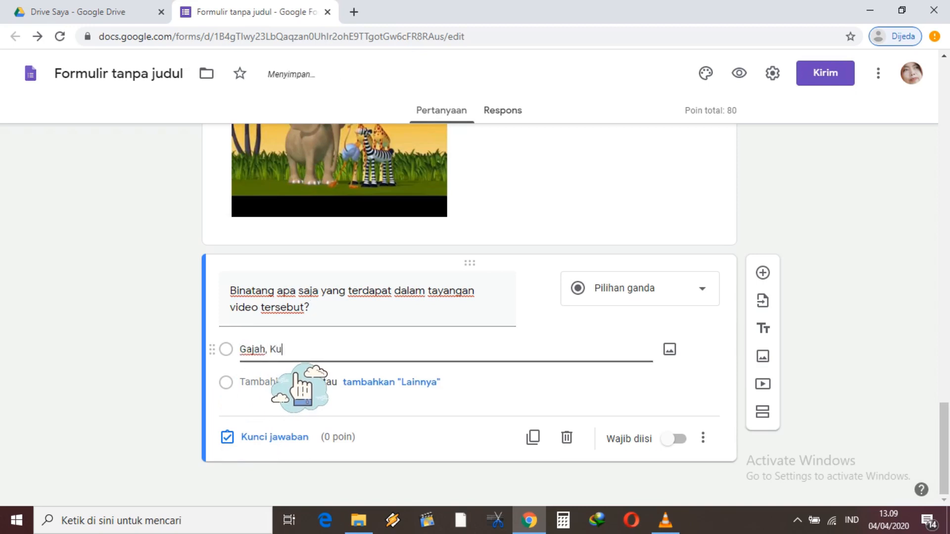
type("cing, dan Jerapah")
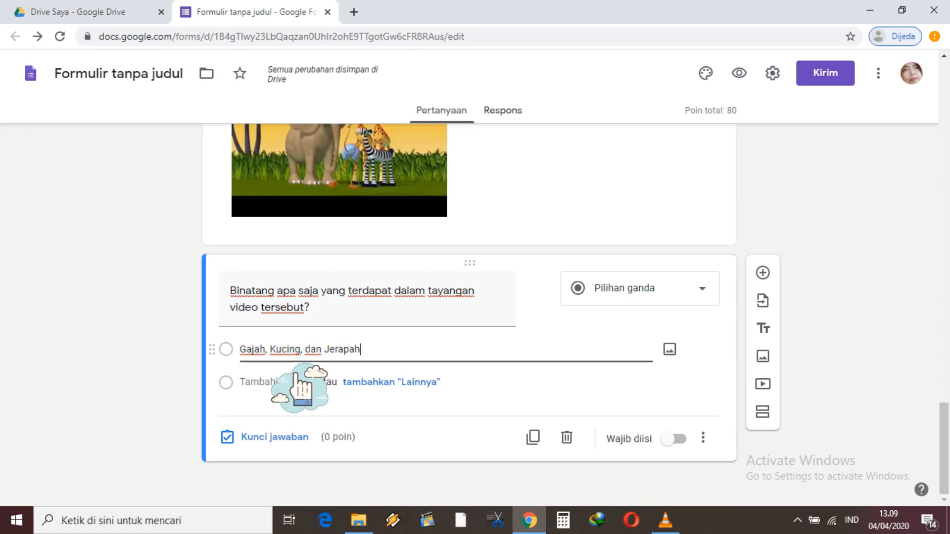
left_click(319, 405)
type("Ga")
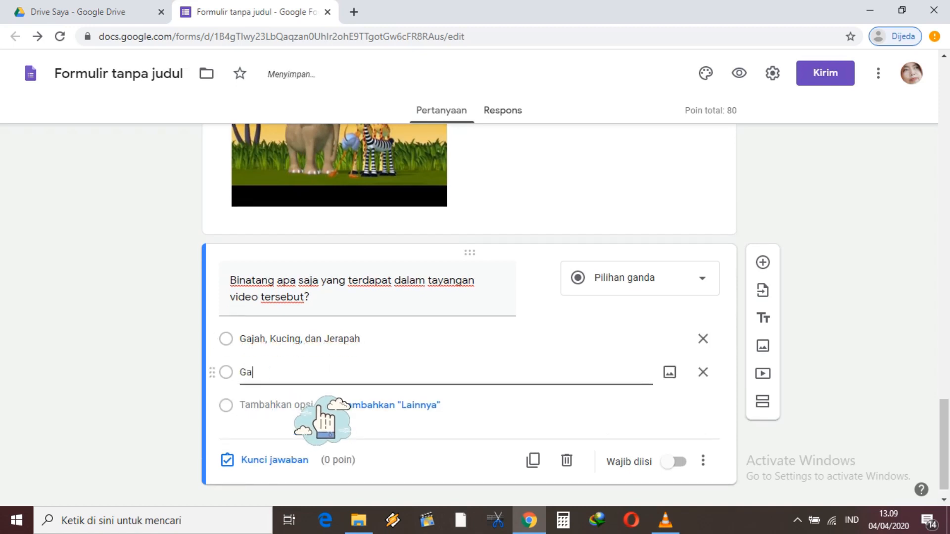
type("jah,")
Insert "Zebra," before "dan Jerapah" in the first answer option
left_click(336, 352)
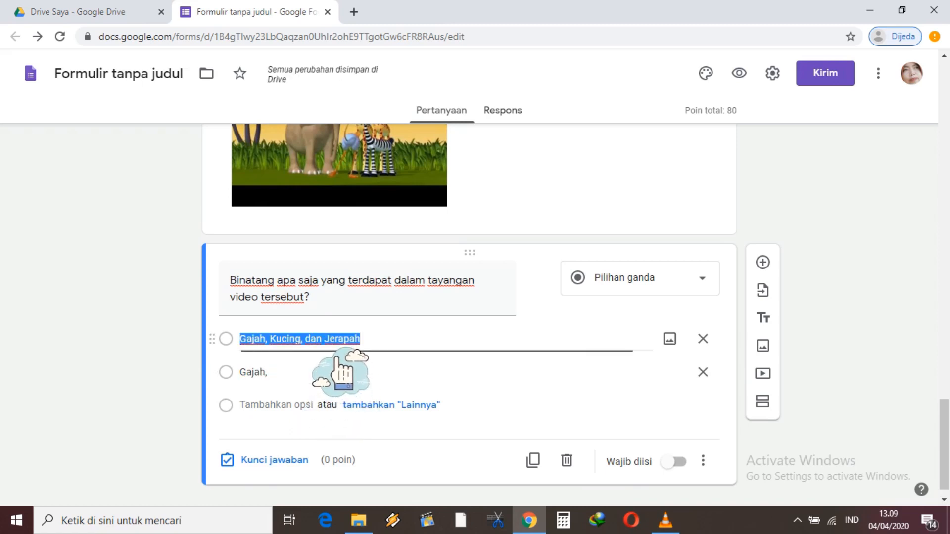
left_click(337, 352)
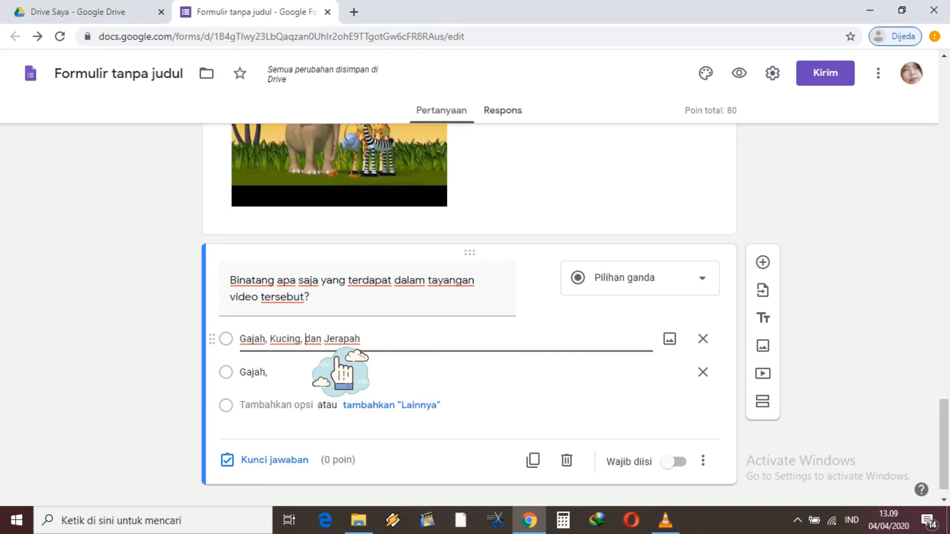
type("Ze")
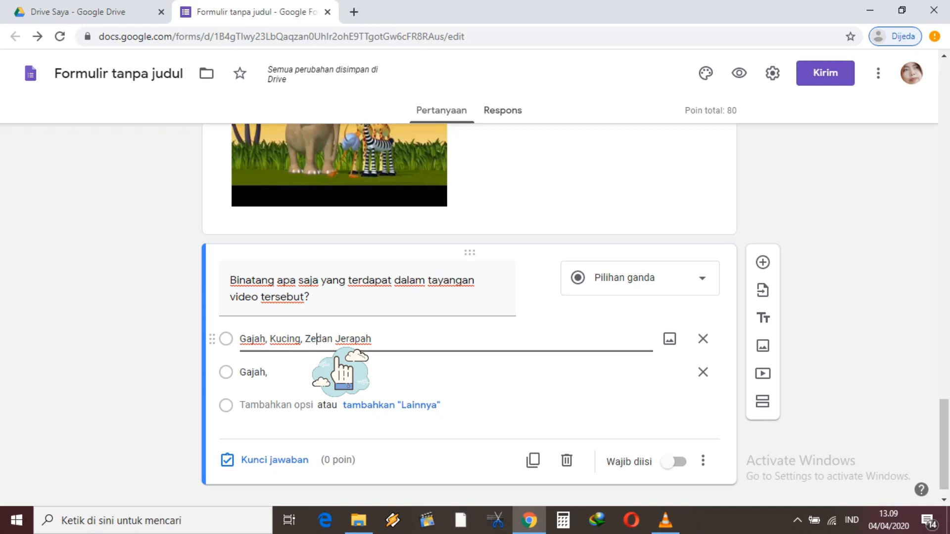
type("bra,")
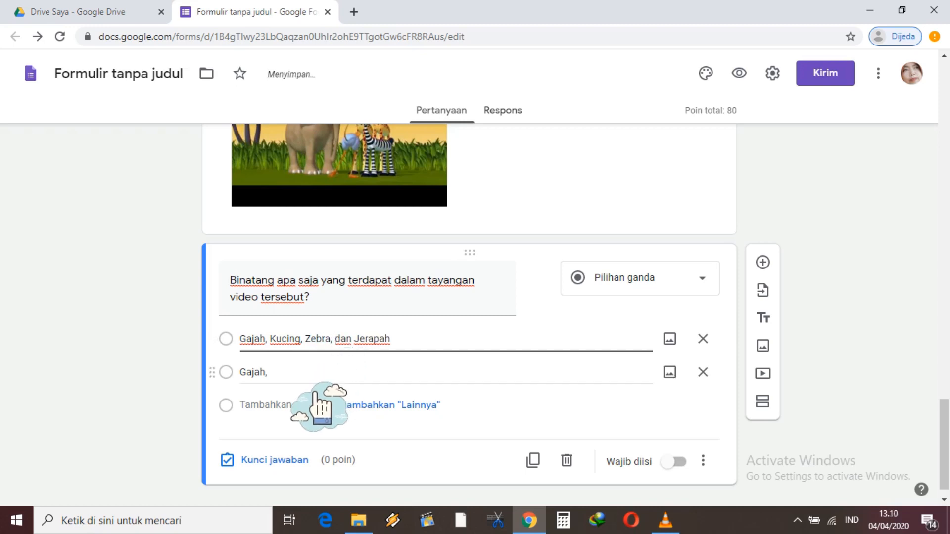
Complete the second answer option so it reads "Gajah, Zebra, Burung Unta, dan Semut"
key("Tab")
key("End")
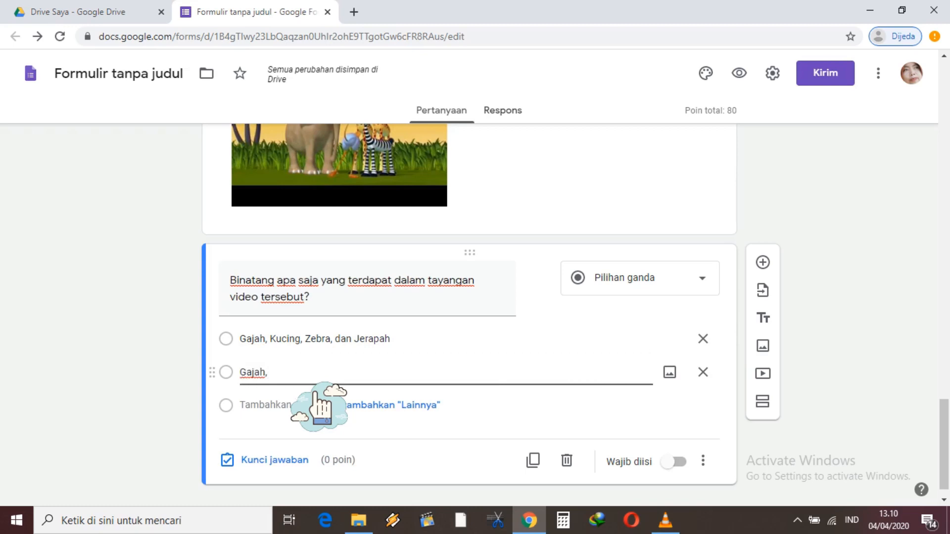
type("Zebra, Bur")
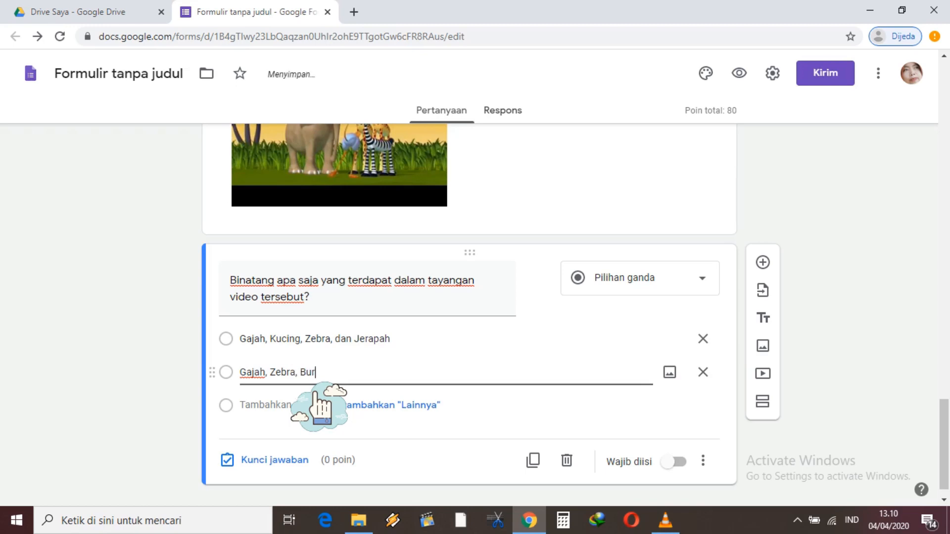
type("ung Unta, dan")
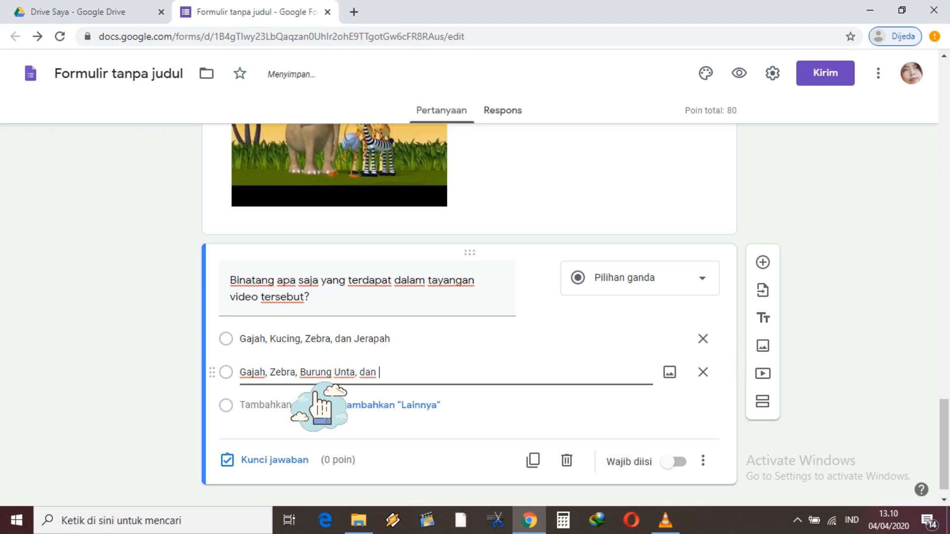
type(" Semut")
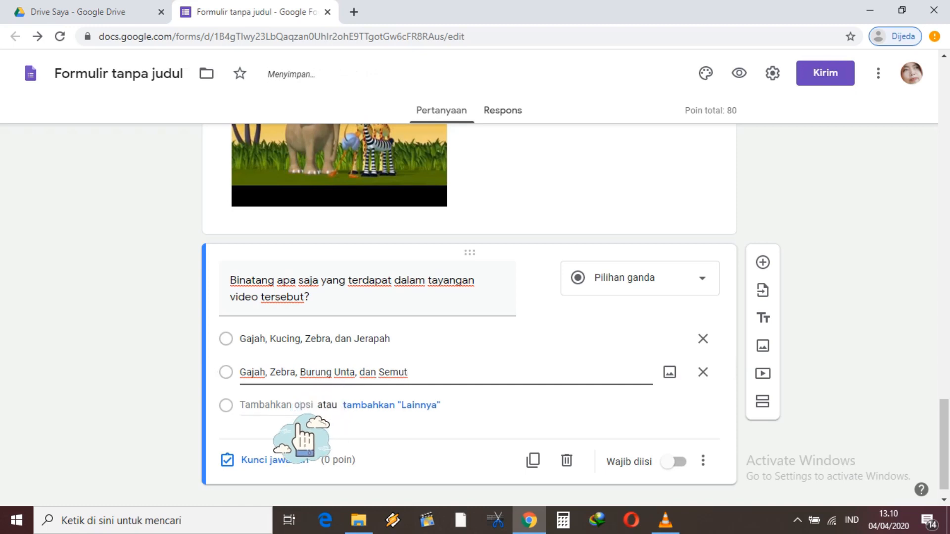
Add a third answer option reading "Gajah, Zebra, Jerapah, dan Burung Unta"
left_click(300, 421)
type("Gajah")
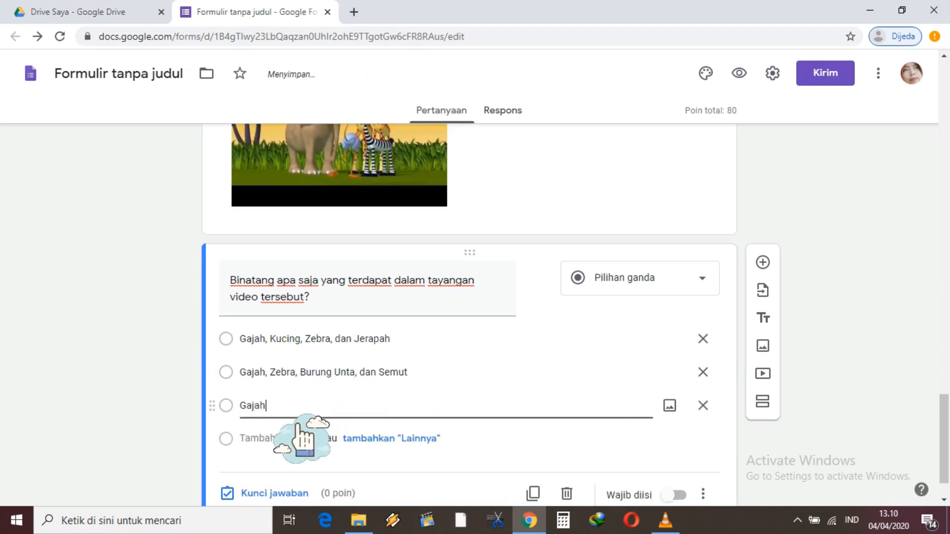
type(", Zebra")
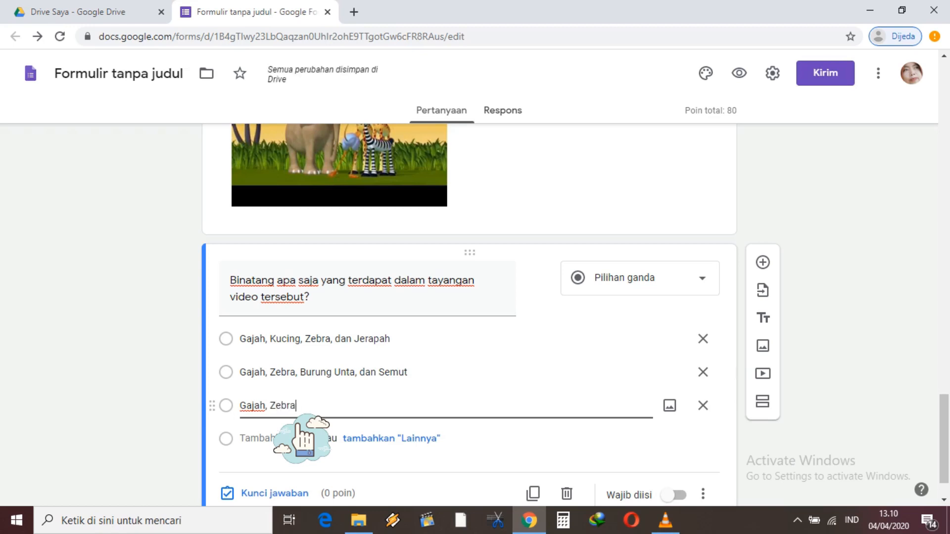
type(", Jerapaj")
key("BackSpace")
type("h, dan")
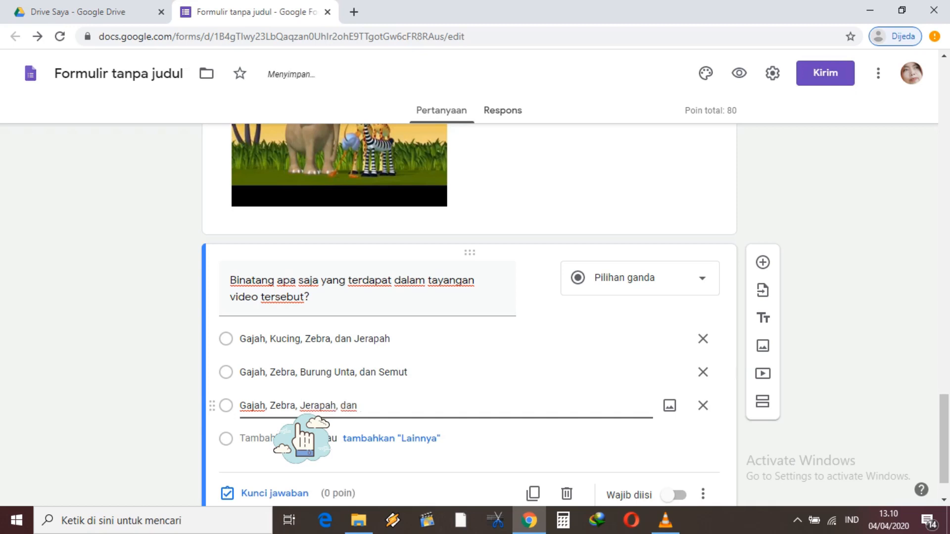
type(" Burung ")
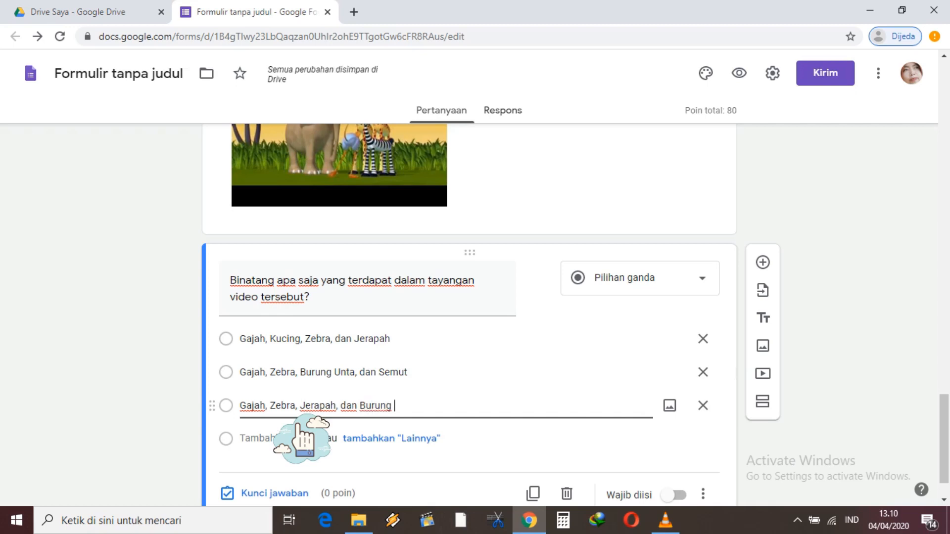
type("Unta")
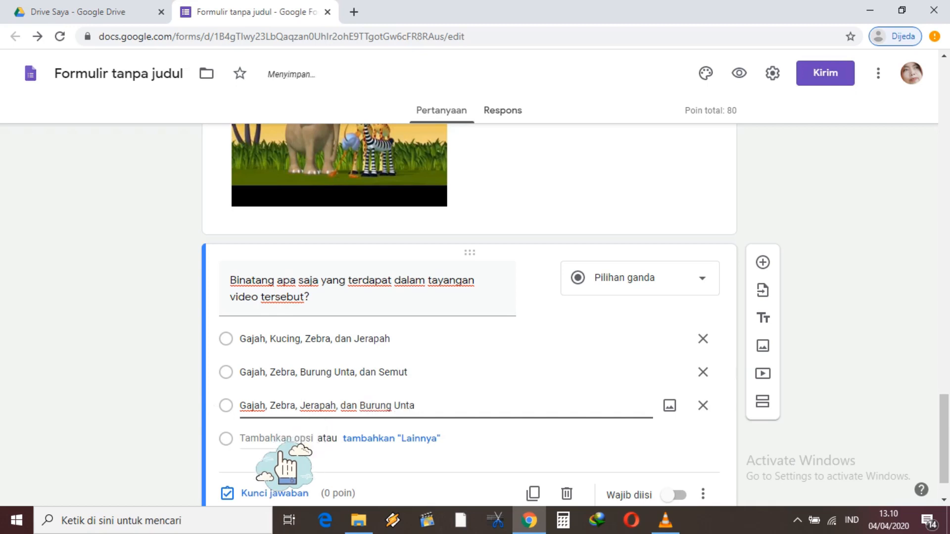
Add a fourth answer option reading "Gajah, Zebra, Jerapah, dan Ayam"
key("Return")
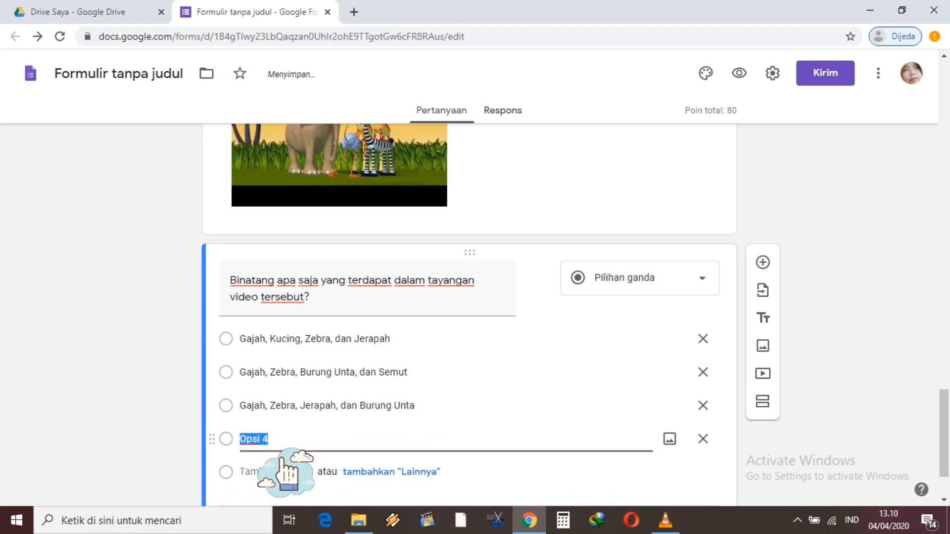
type("Gajah")
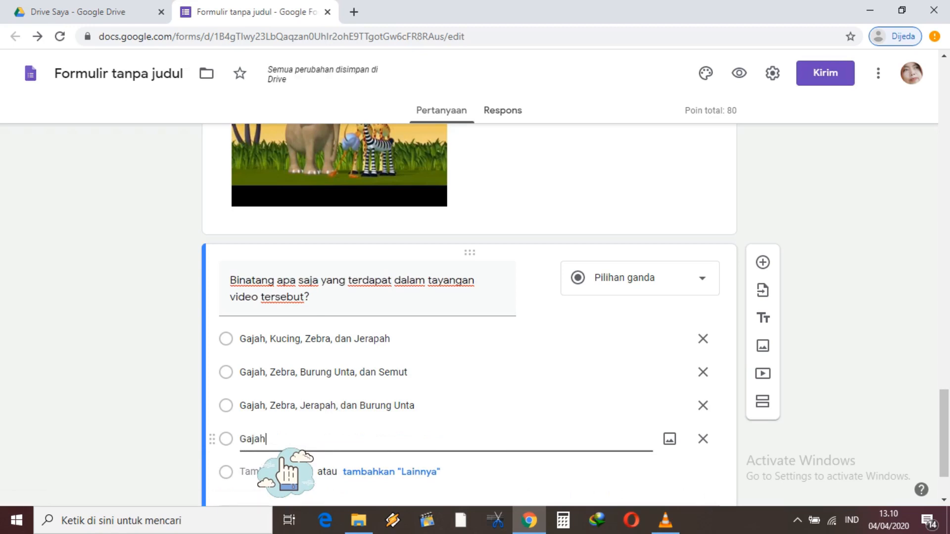
type(", Ze")
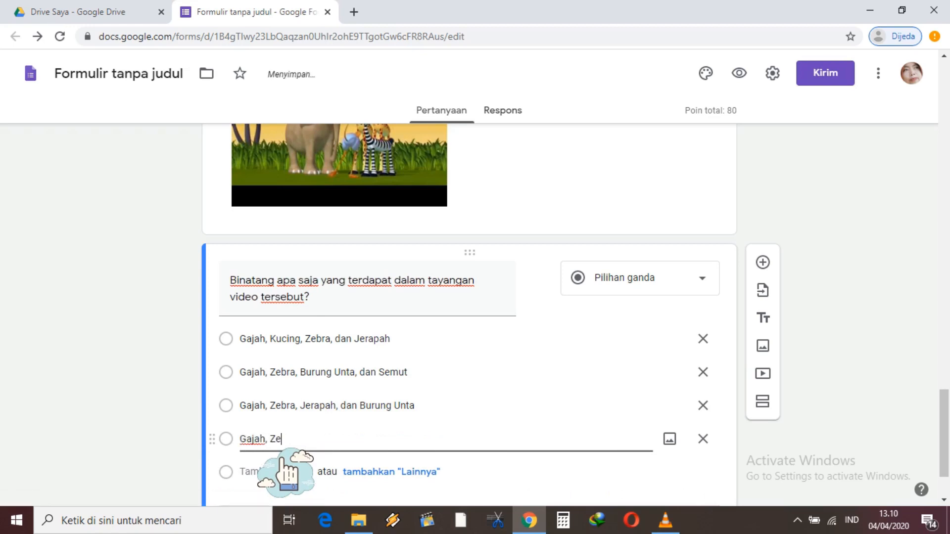
type("bra, Jerapah")
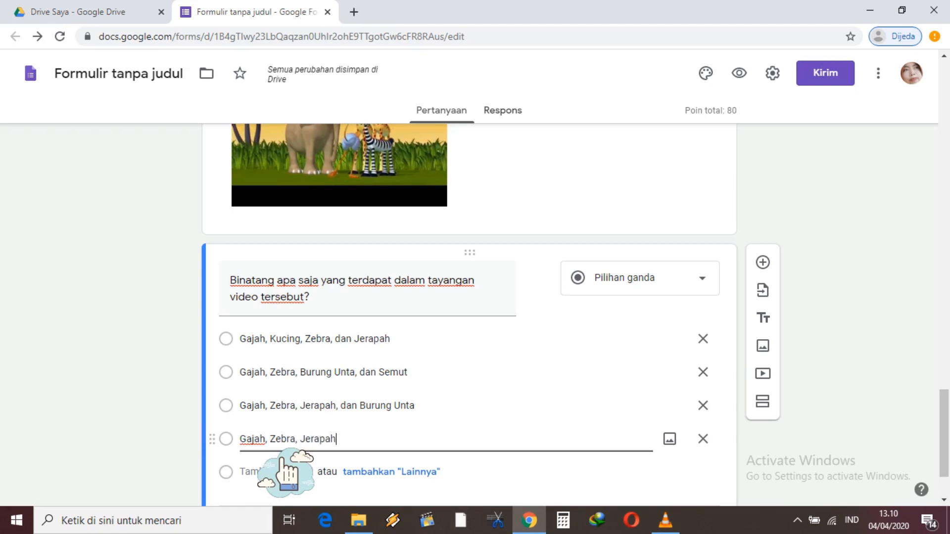
type(", dan")
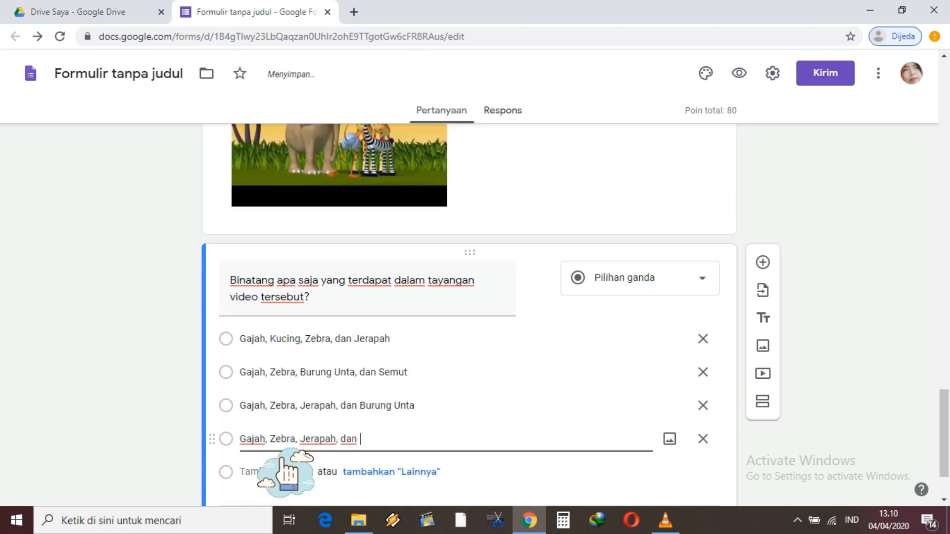
type(" Aya")
key("BackSpace")
type("Ayam")
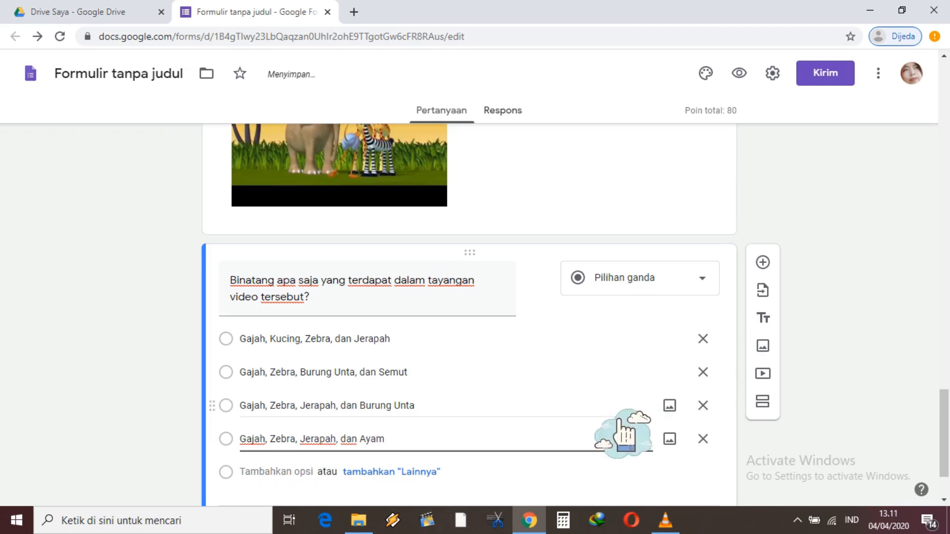
scroll(886, 420, "down", 2)
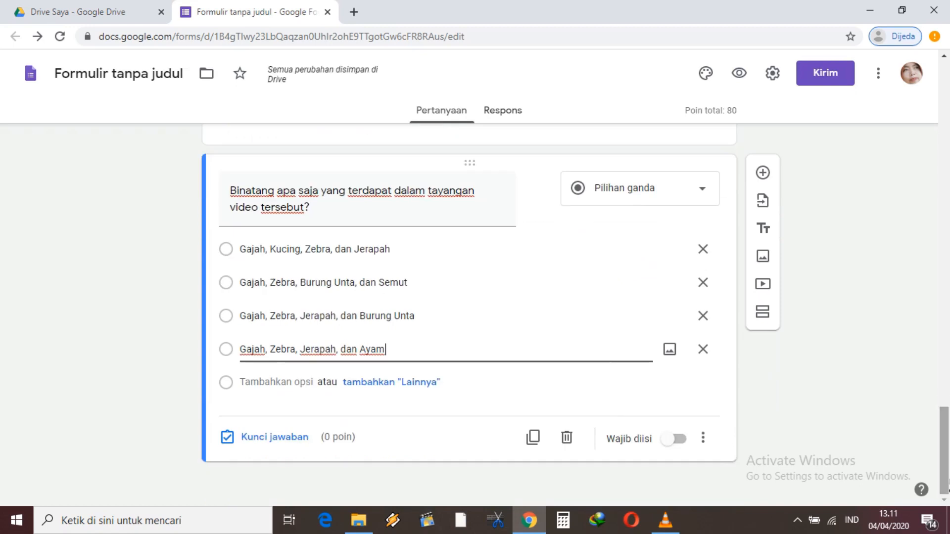
Make the video question required and worth 20 points, with "Gajah, Zebra, Jerapah, dan Burung Unta" as the correct answer
left_click(674, 439)
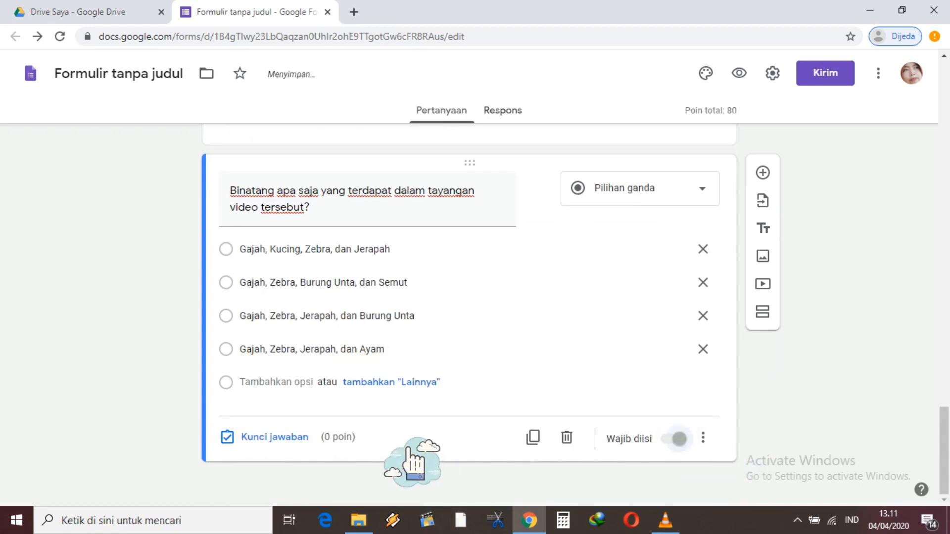
left_click(297, 443)
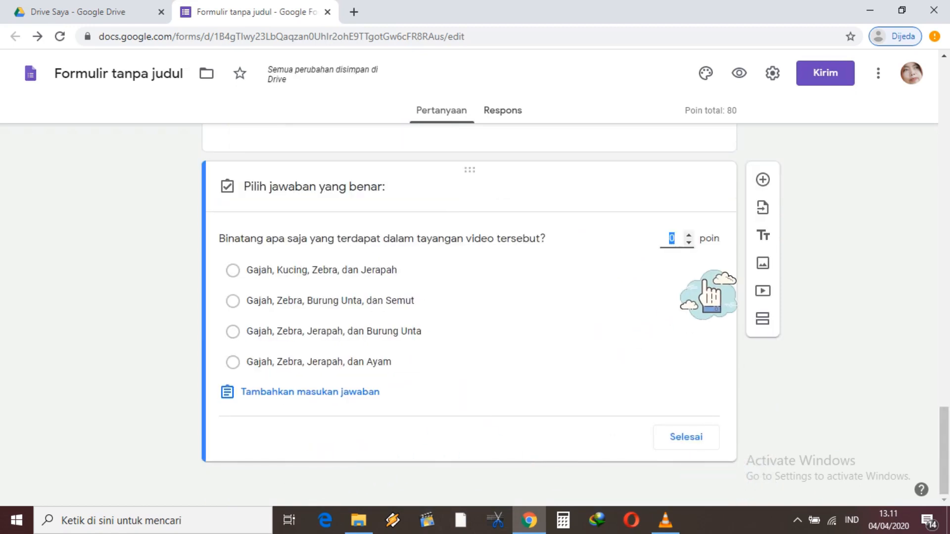
type("20")
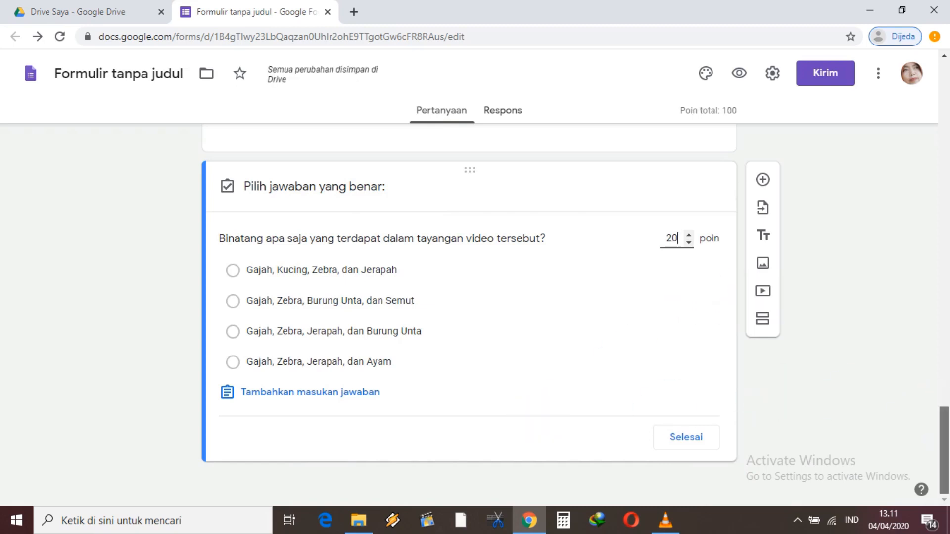
left_click(239, 342)
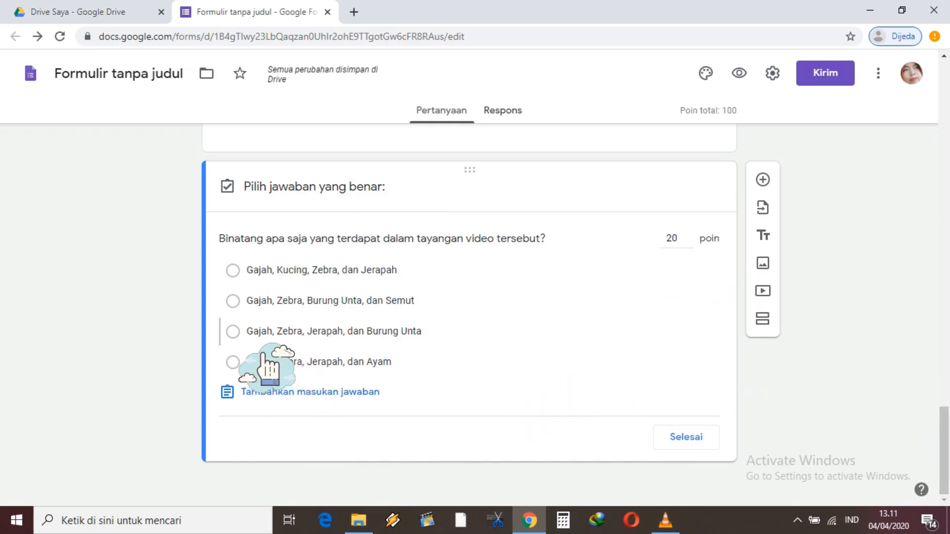
left_click(262, 347)
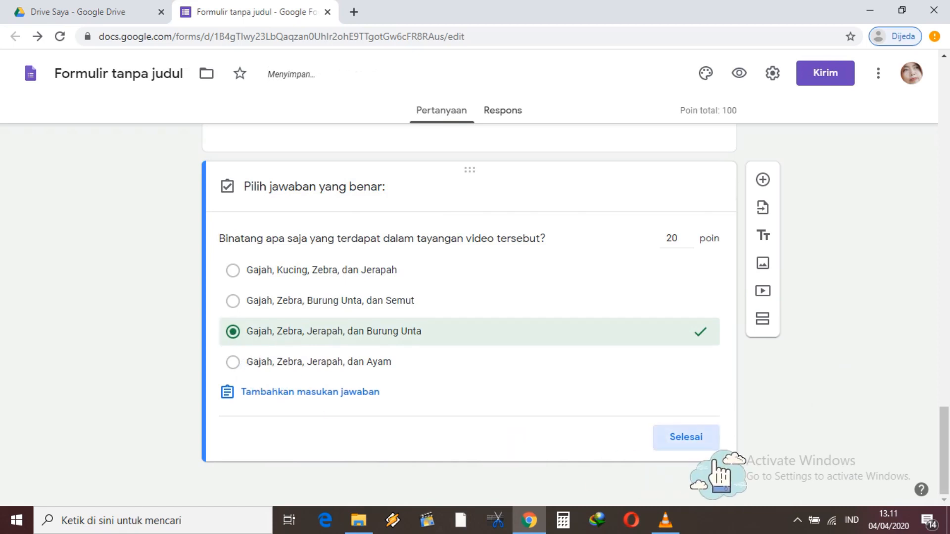
left_click(686, 437)
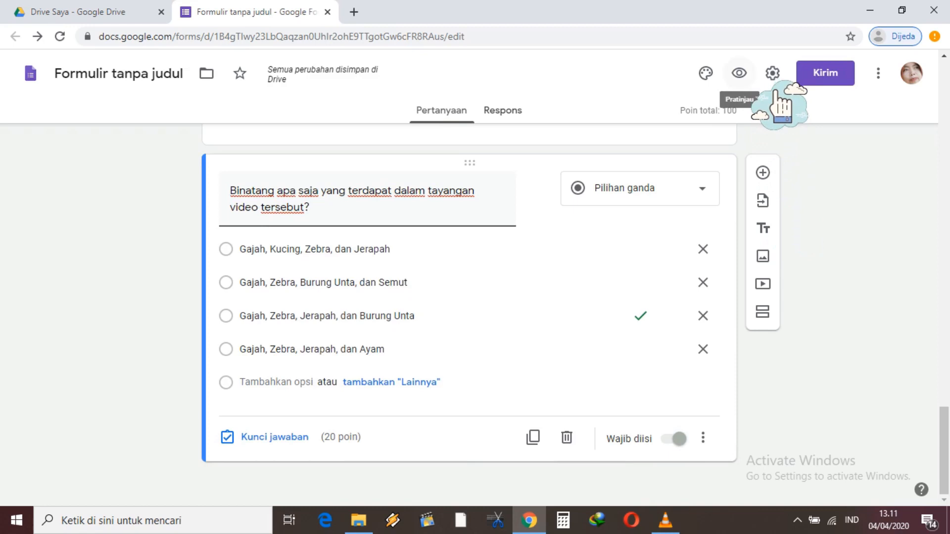
Preview the finished form, review it from the header to the last question, and close the preview
left_click(739, 73)
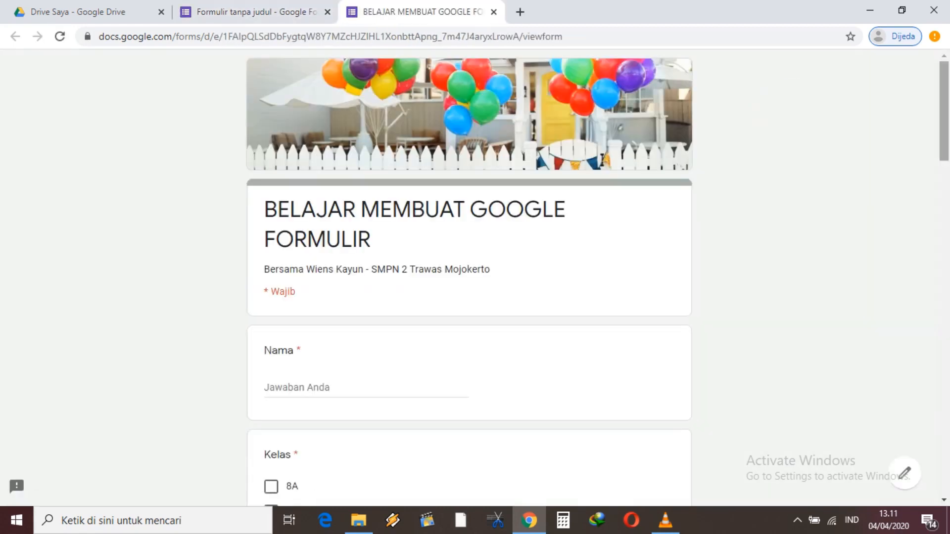
scroll(470, 277, "down", 1)
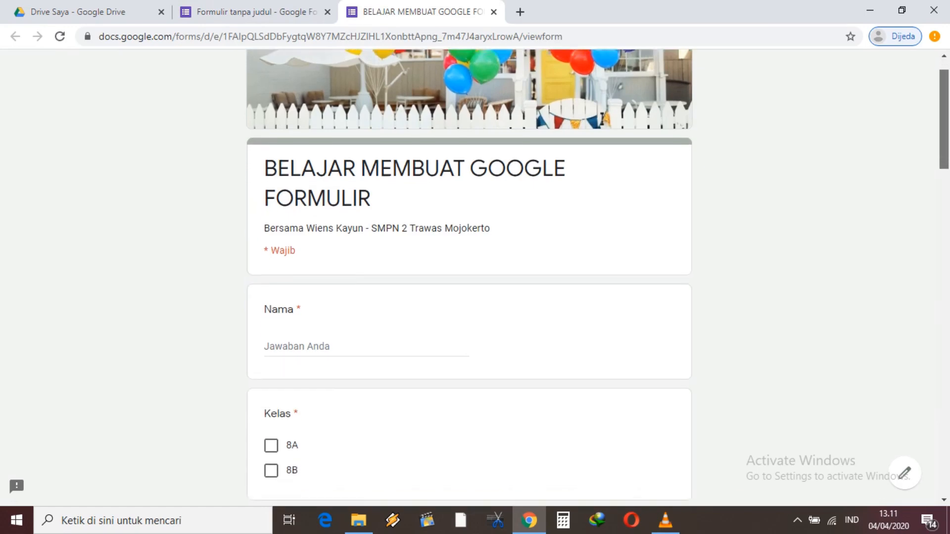
scroll(469, 277, "down", 2)
scroll(469, 277, "down", 7)
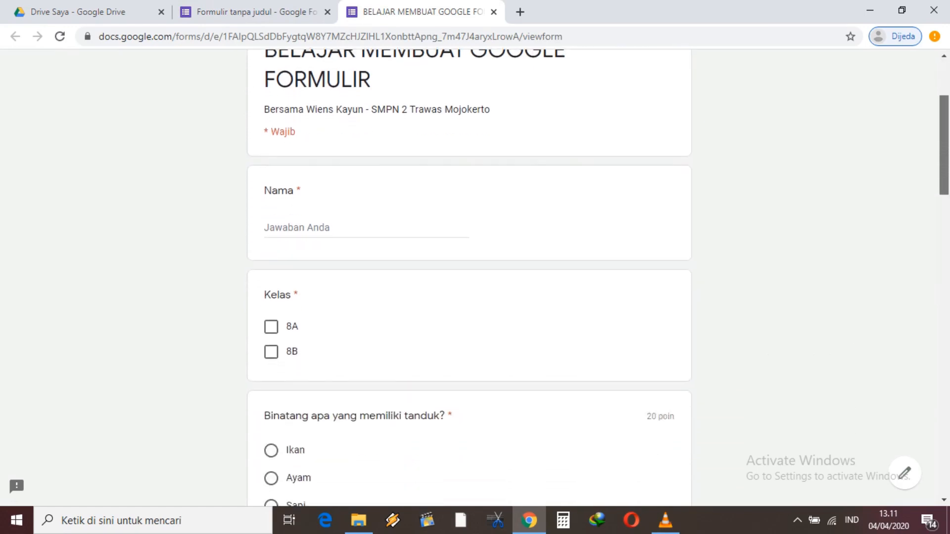
scroll(470, 277, "down", 11)
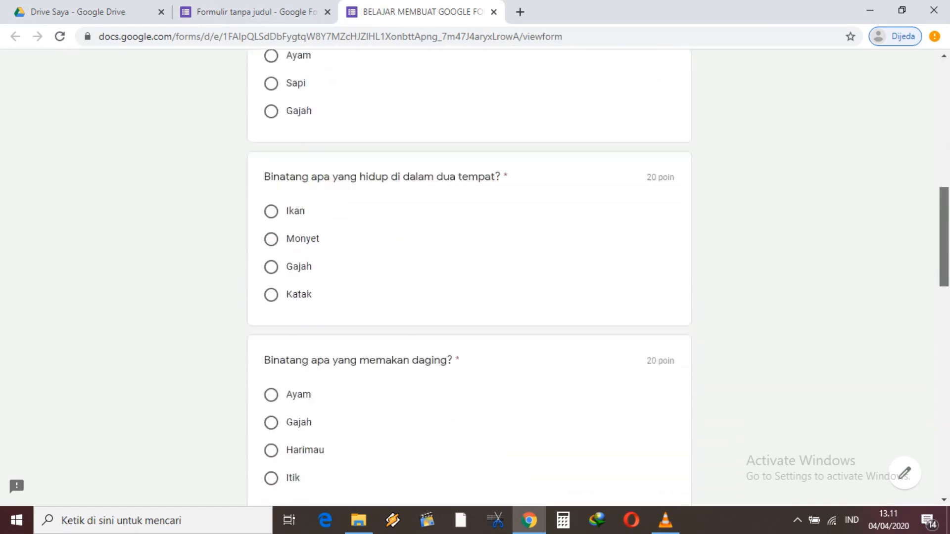
scroll(469, 277, "down", 9)
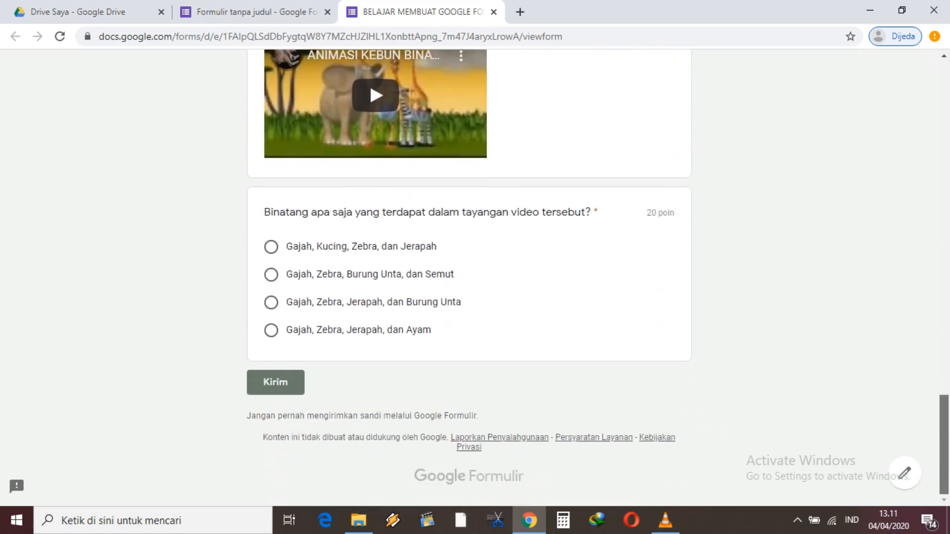
scroll(469, 277, "up", 20)
scroll(469, 278, "up", 4)
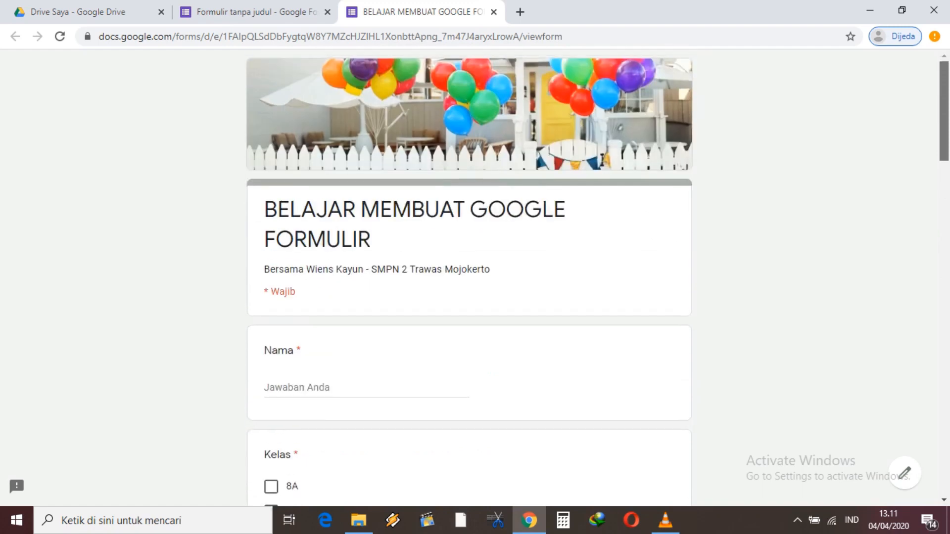
left_click(493, 11)
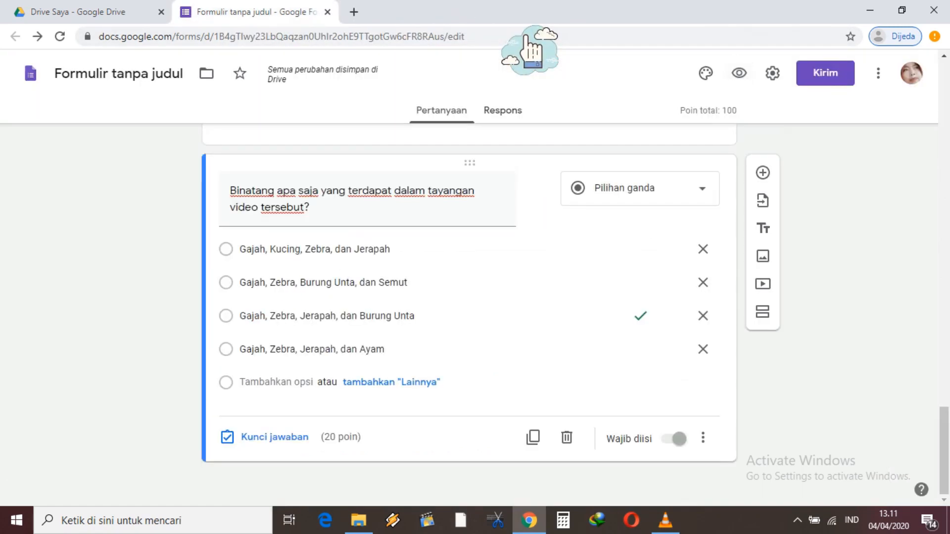
Copy the form's sharing link with the URL shortened
left_click(852, 84)
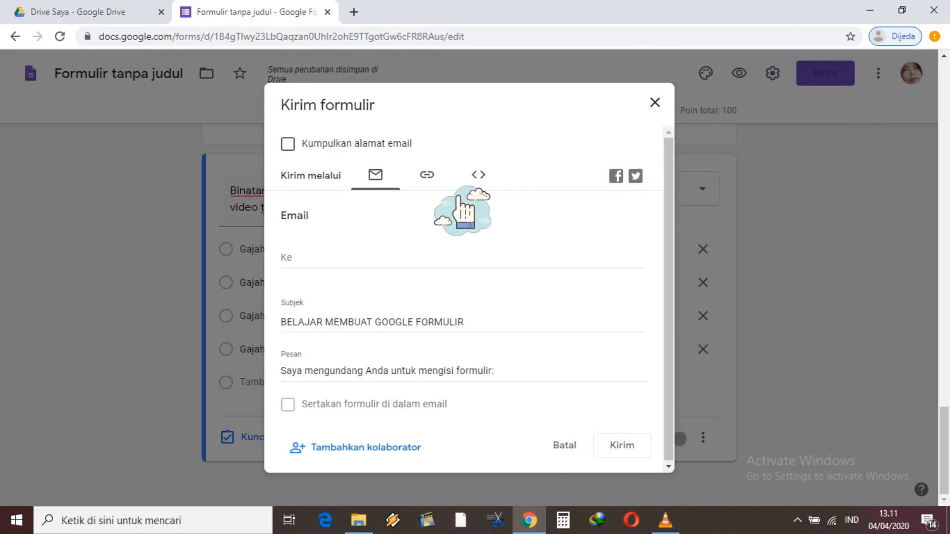
left_click(427, 176)
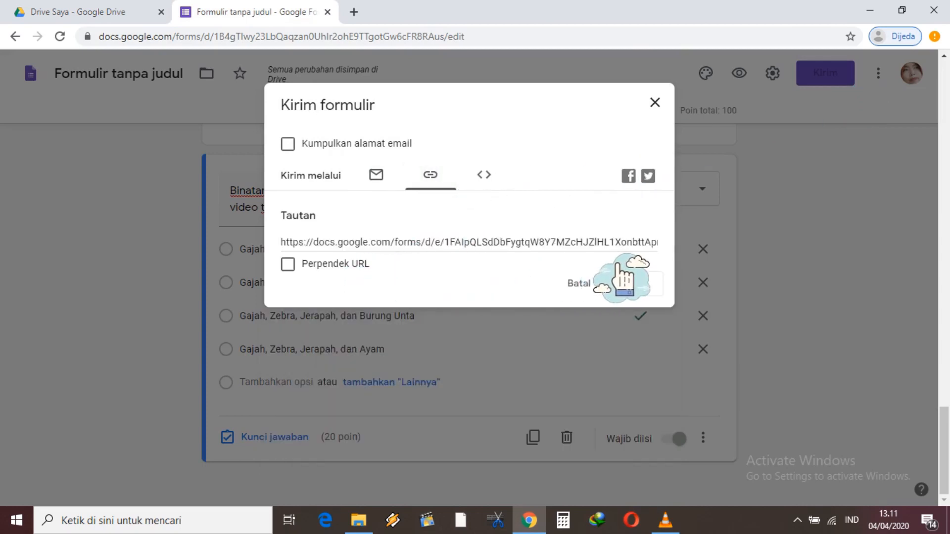
left_click(319, 267)
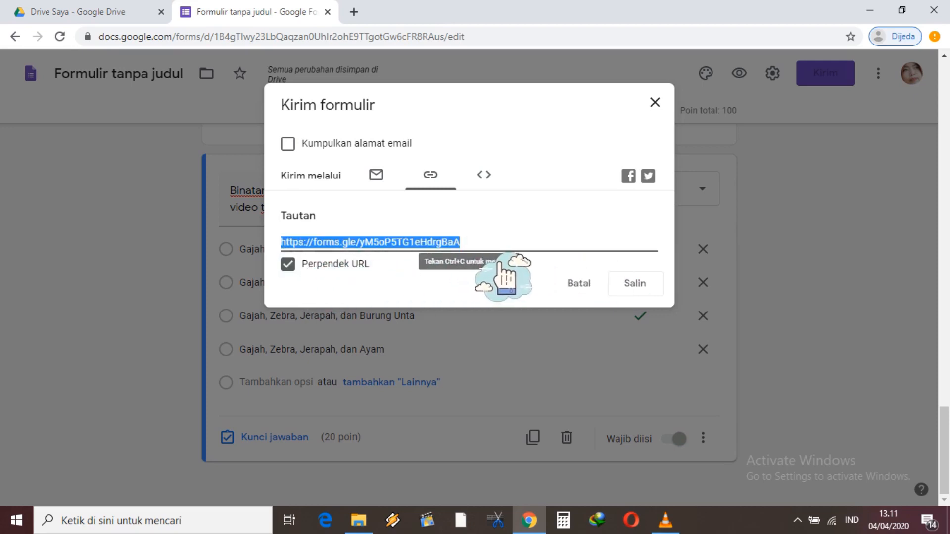
left_click(662, 296)
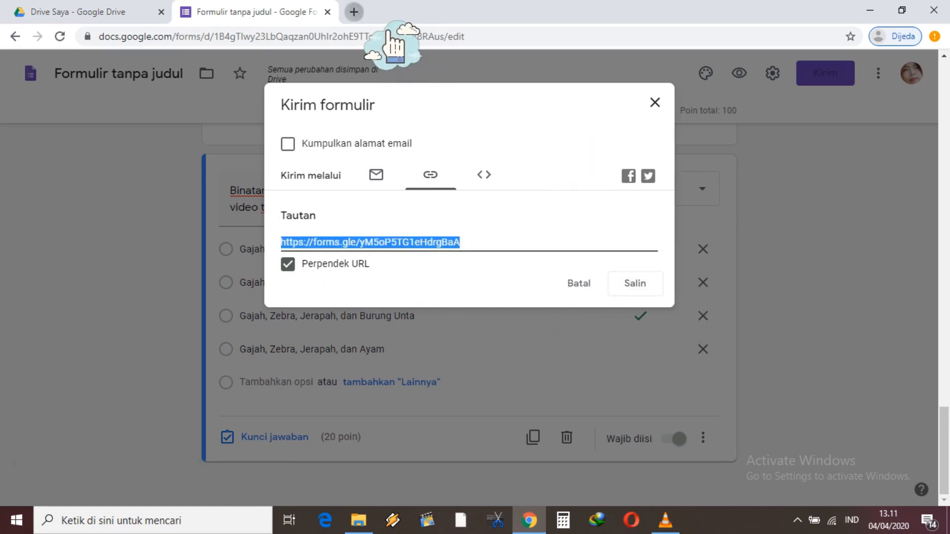
Switch to WhatsApp Web in a new browser tab and open the 2020 "SEKOLAH MODEL" group chat
left_click(354, 12)
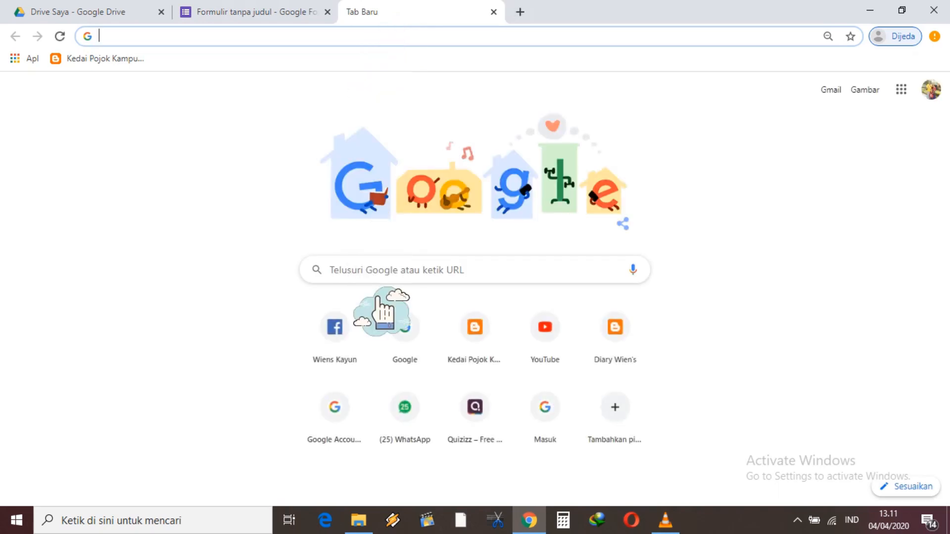
left_click(438, 431)
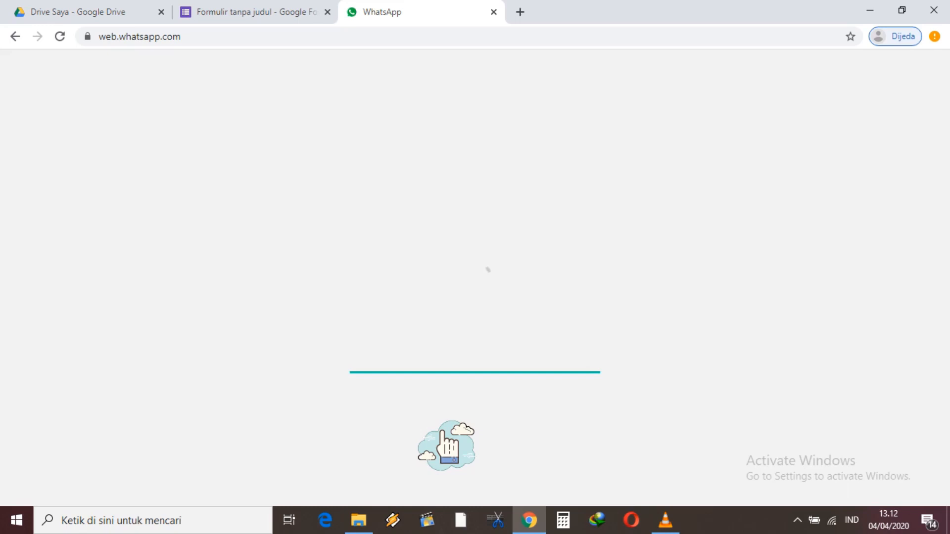
left_click(180, 391)
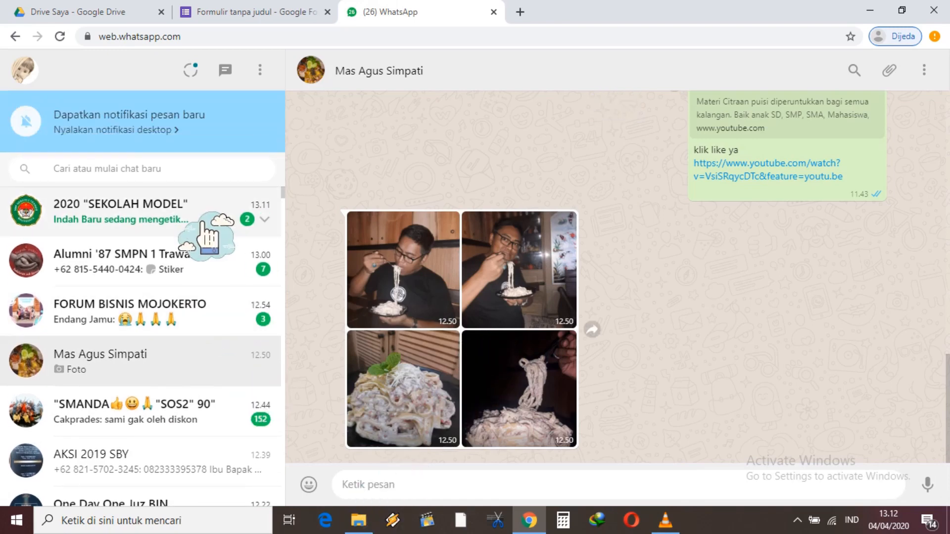
left_click(208, 237)
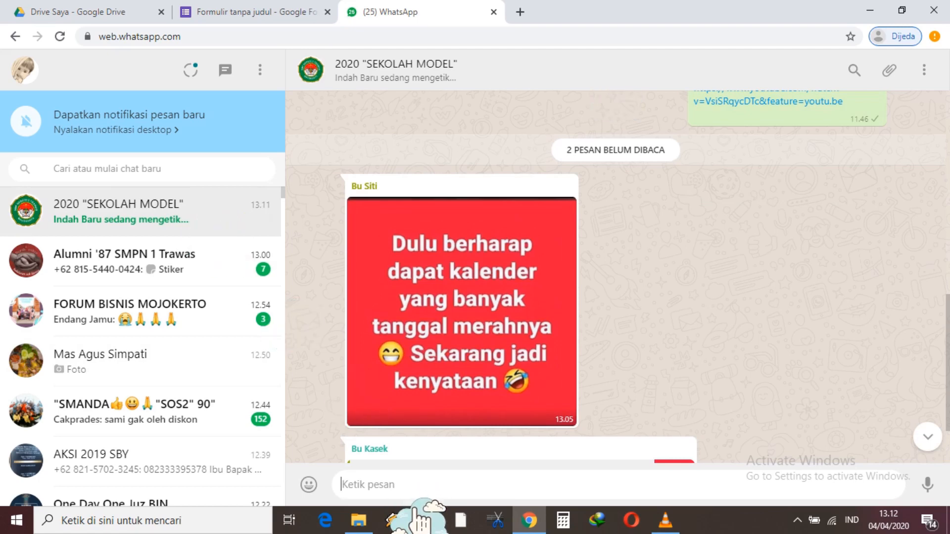
Send the shortened form link to the group, with the line "Belajar Membuat Google Formulir" above it
type("https://forms.gle/yM5oP5TG1eHdrgBaA")
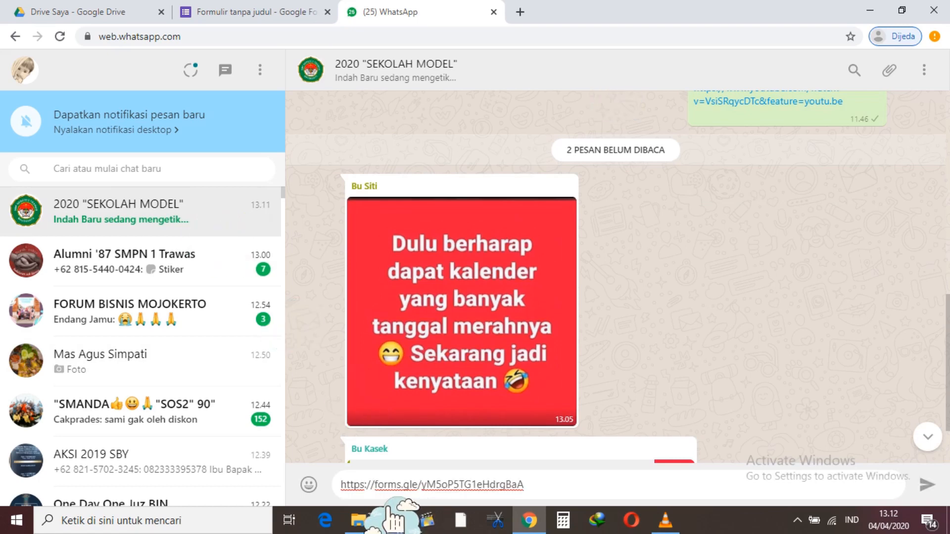
key("Home")
key("shift+Return")
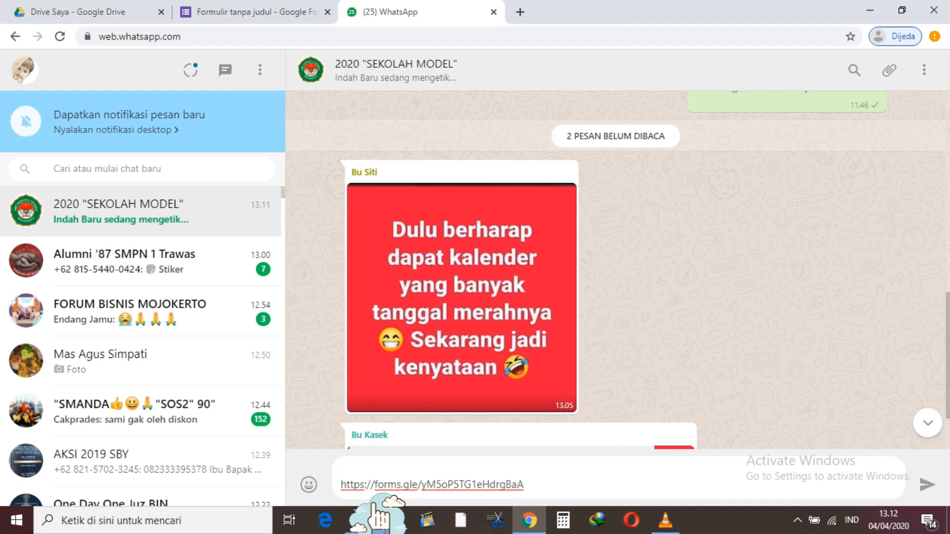
type("Belajar Membuat")
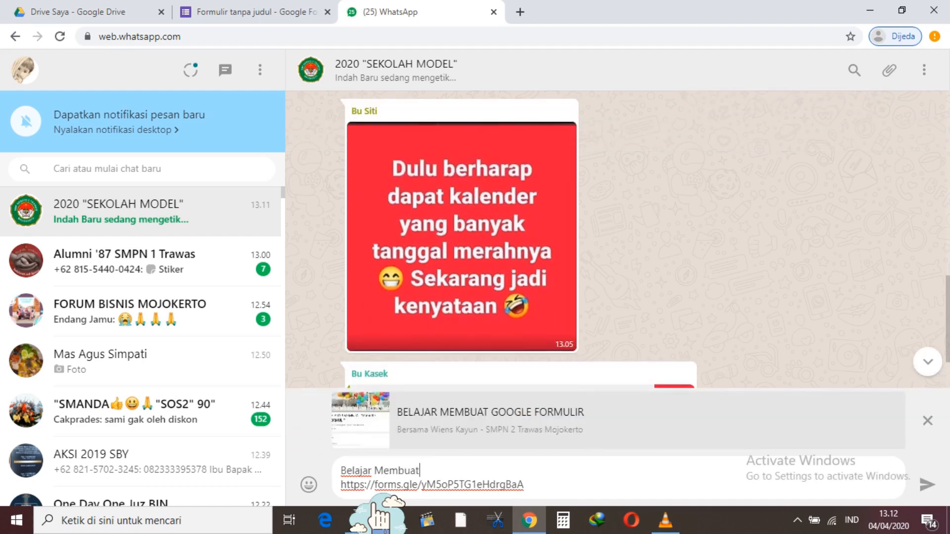
type(" Google Formulir")
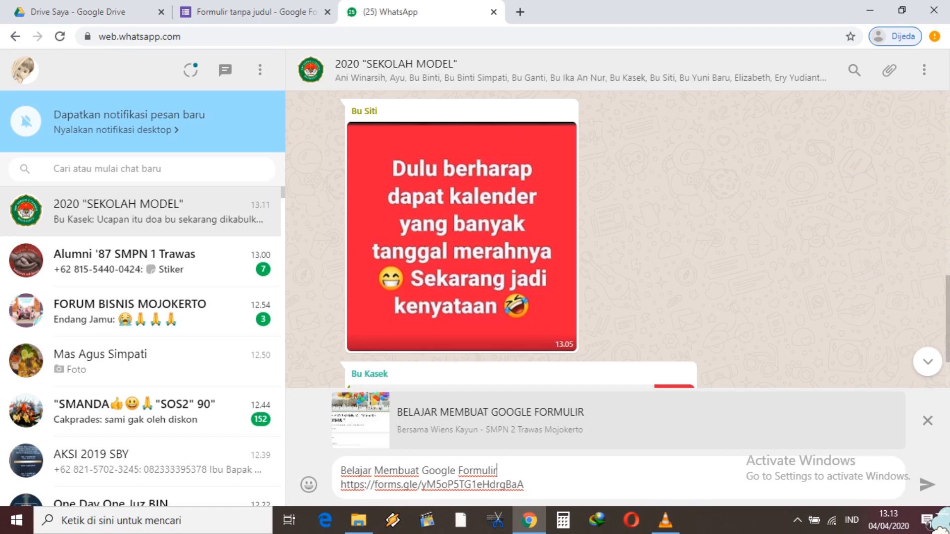
key("Return")
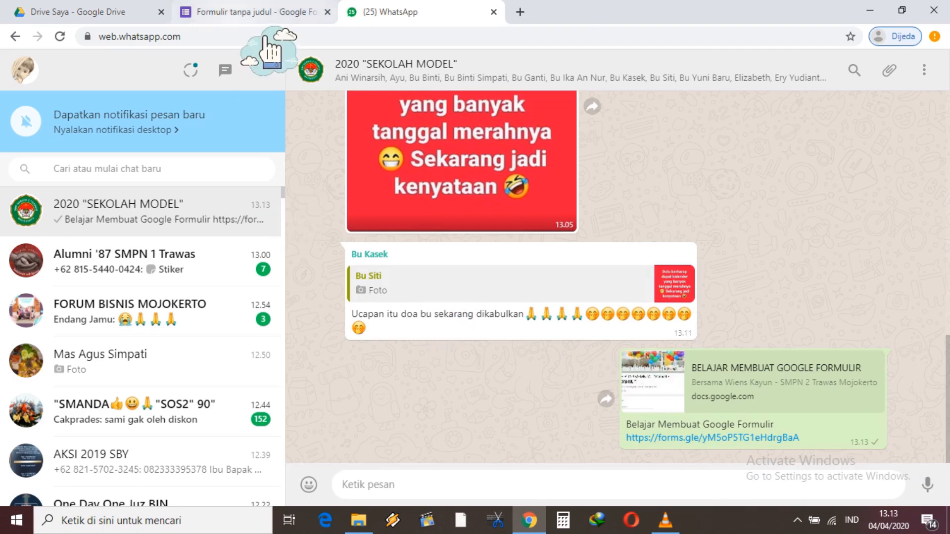
Return to the Google Forms editor to view the form's responses, and close the browser
left_click(257, 13)
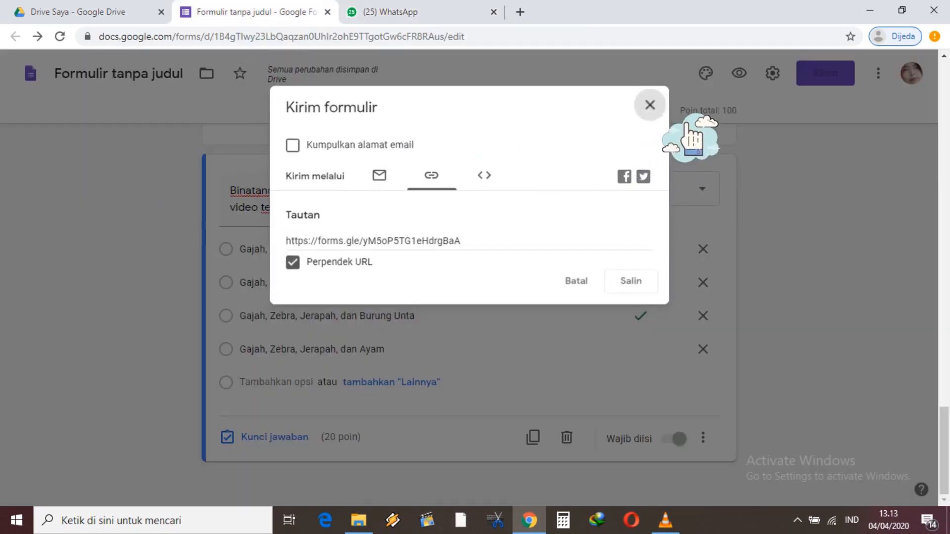
left_click(686, 125)
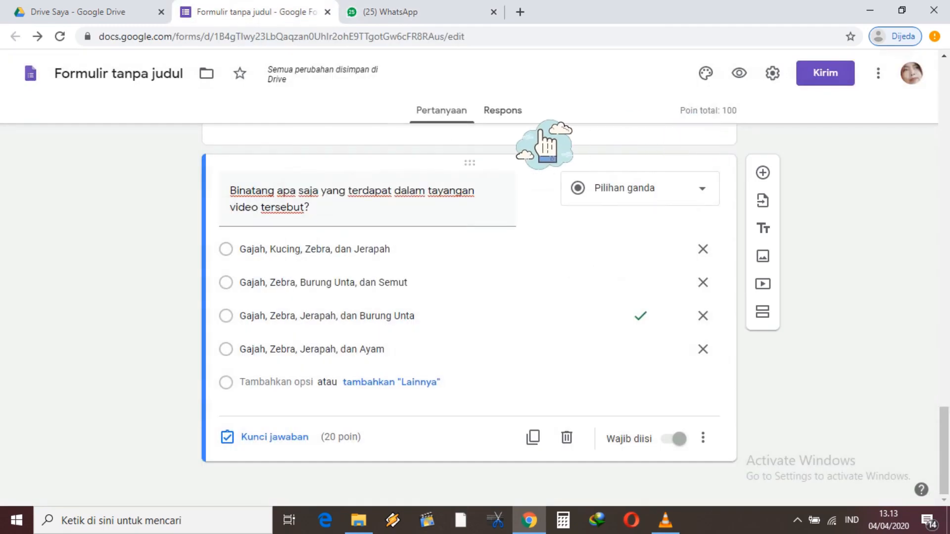
left_click(518, 116)
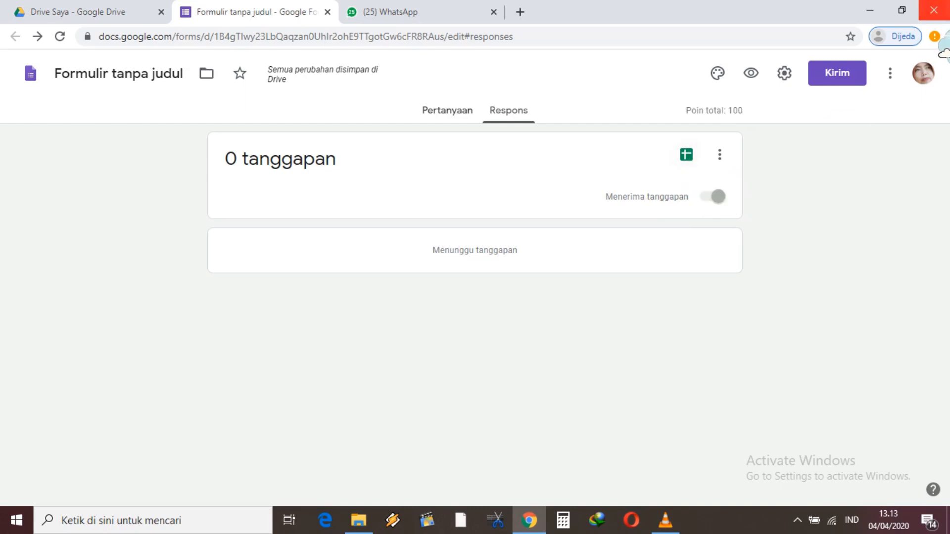
left_click(934, 10)
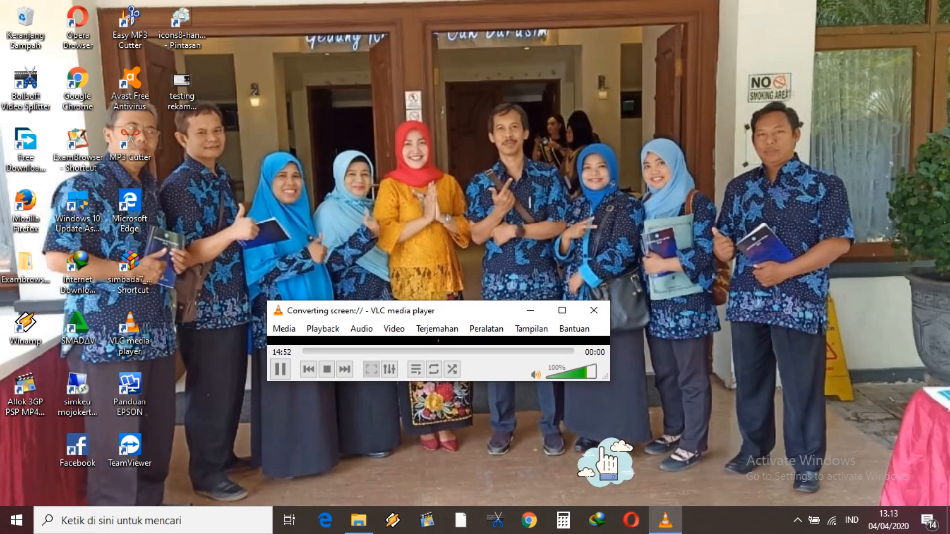